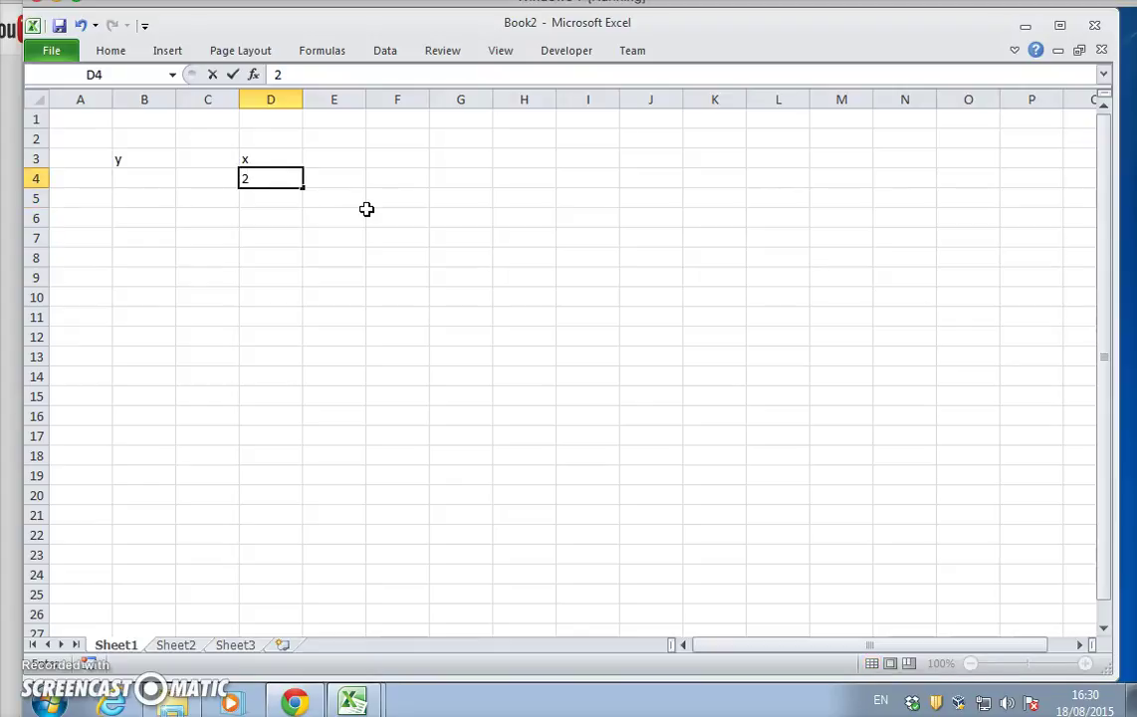
- Enter the x values 4, 7, 9, 12, 13 and 17 in cells D5 to D10
type("4")
key("Return")
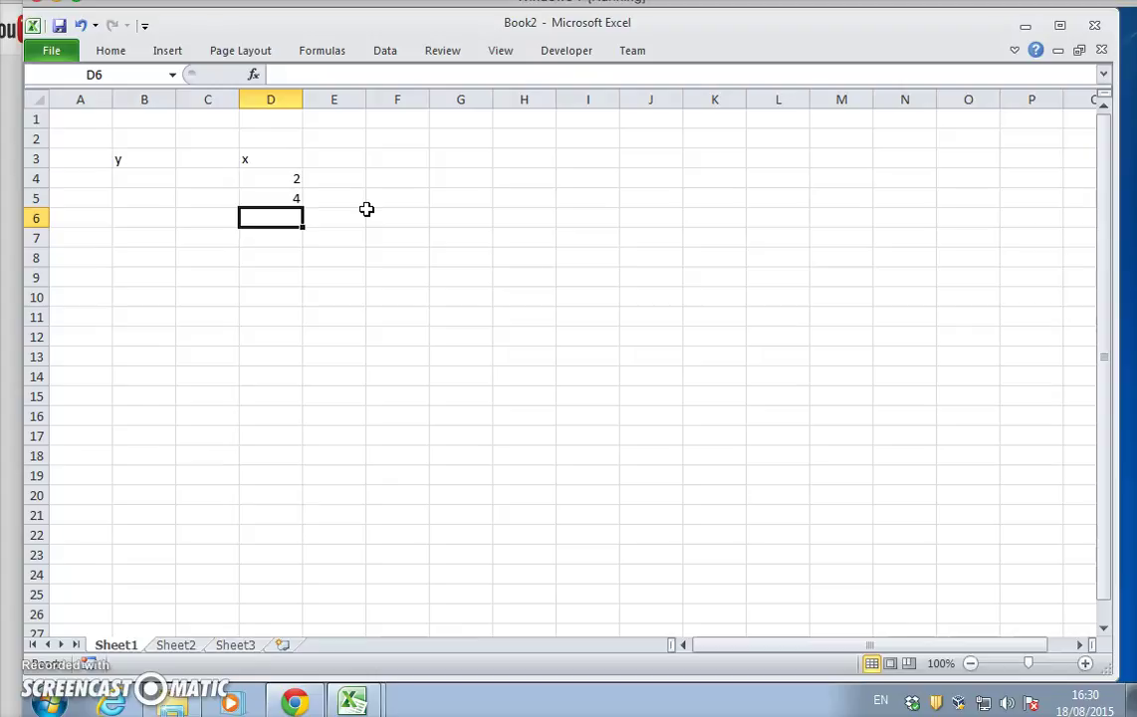
type("7")
key("Return")
type("9")
key("Return")
type("12")
key("Return")
type("13")
key("Return")
type("1")
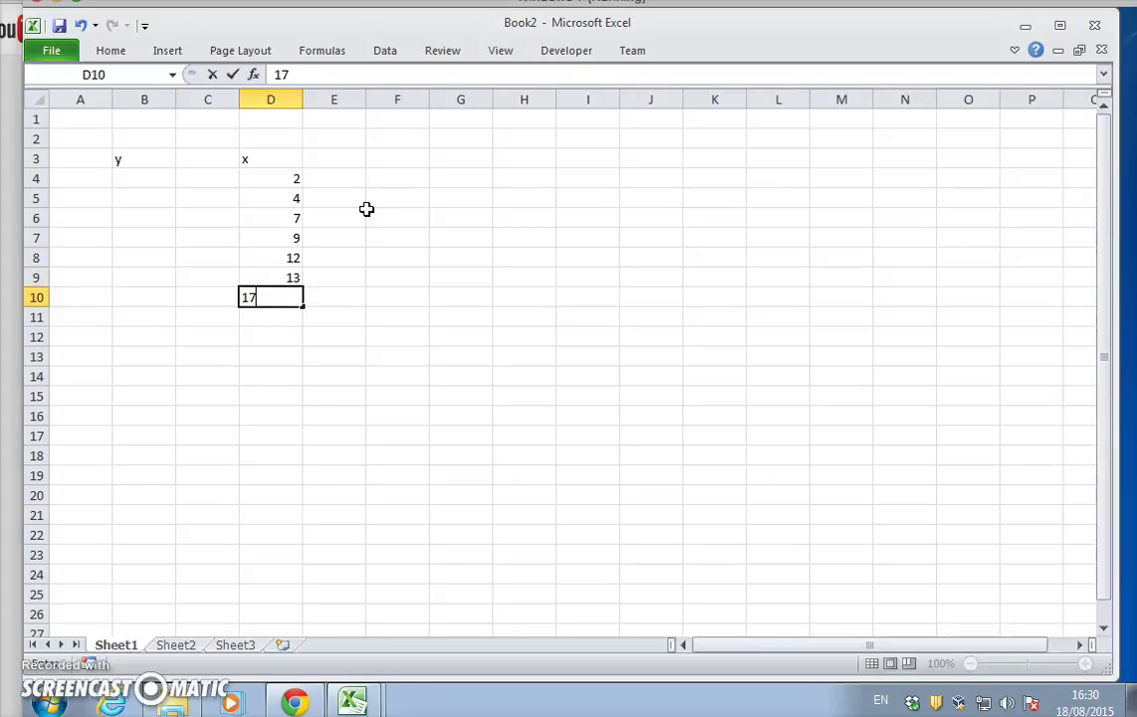
key("Return")
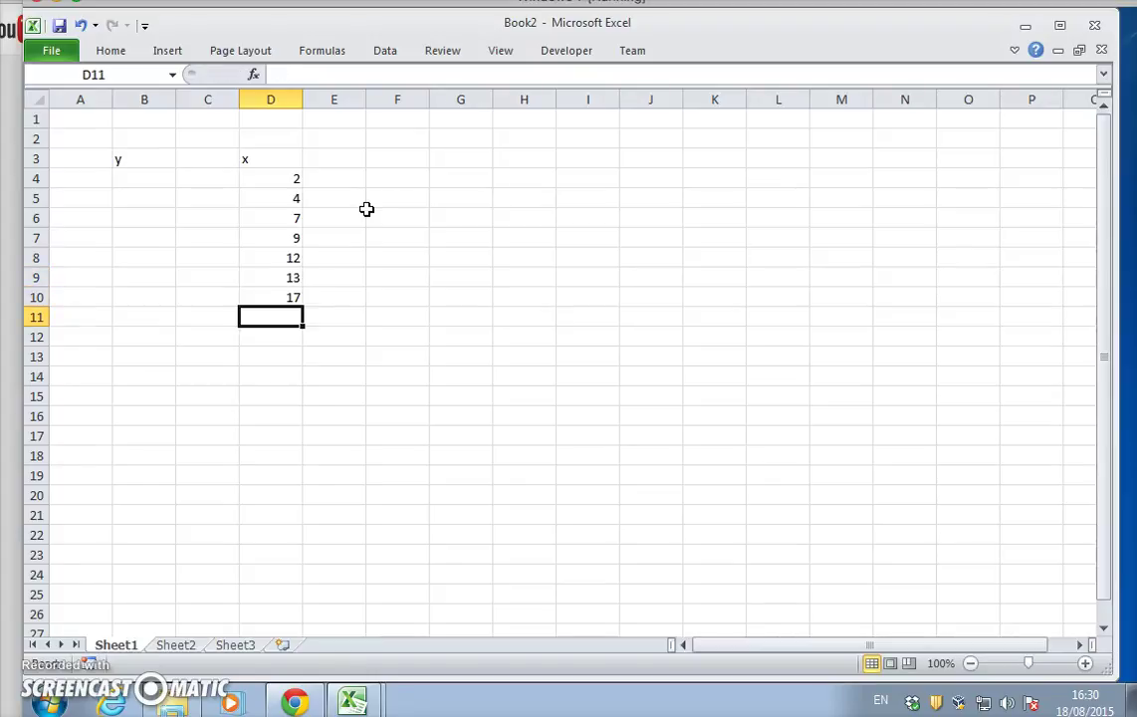
- Enter the equation text "y = a + b*x" in cell F2
left_click(144, 178)
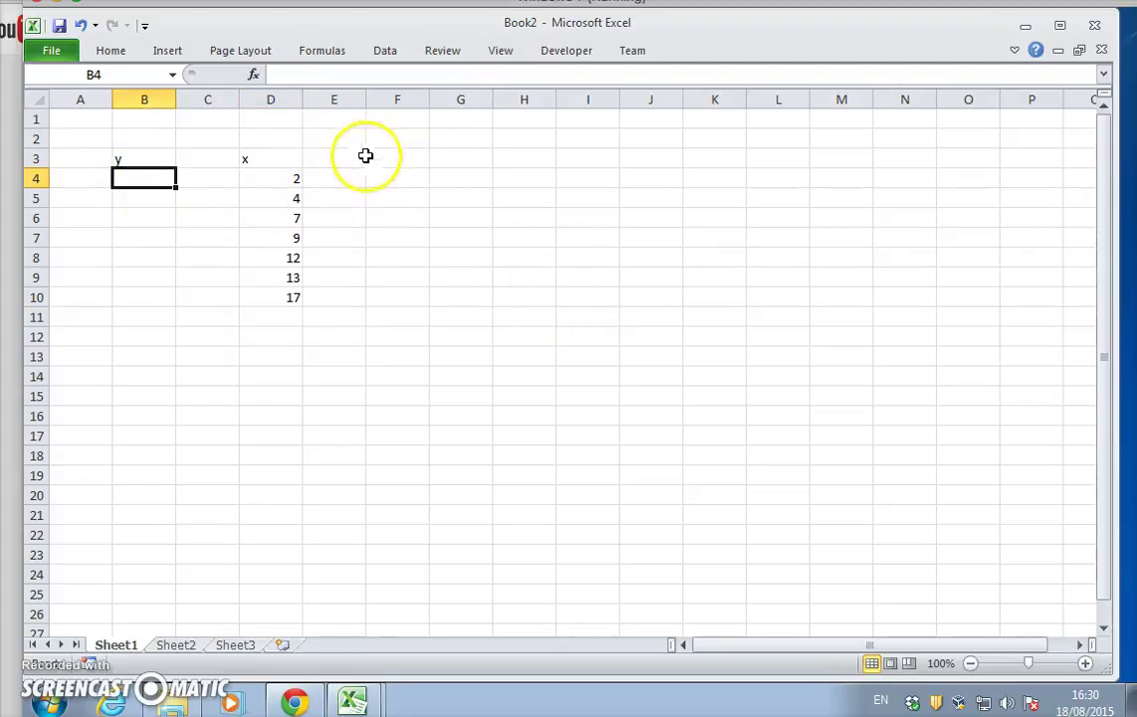
left_click(393, 136)
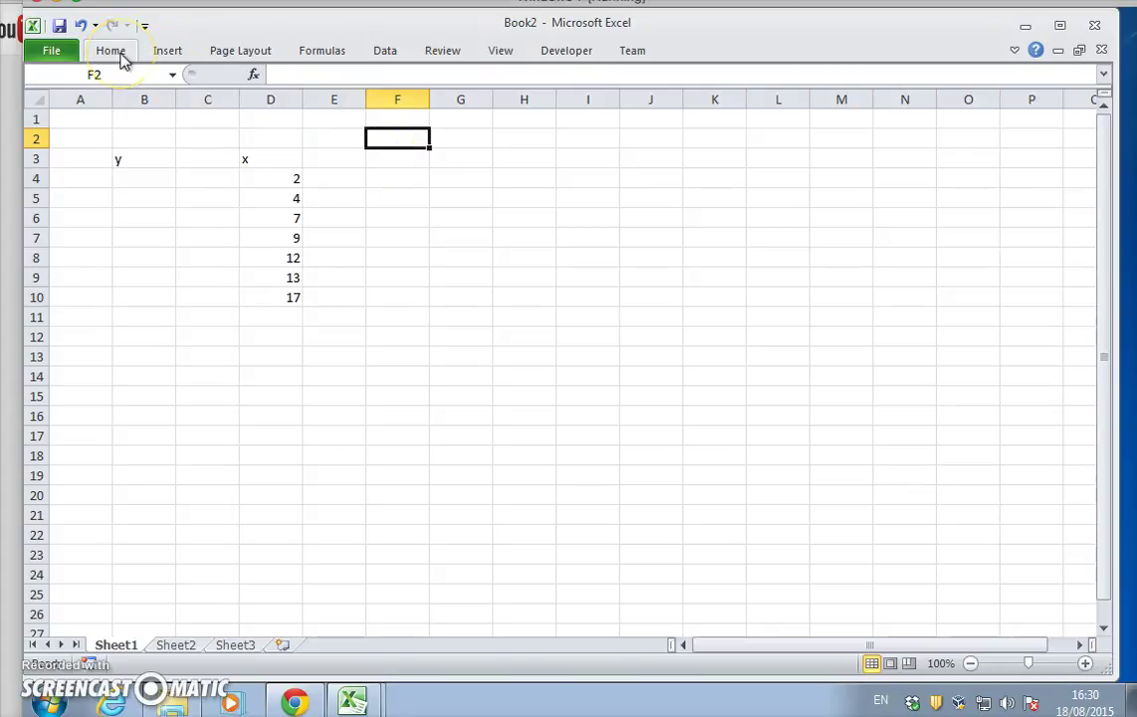
type("y = a + b*x")
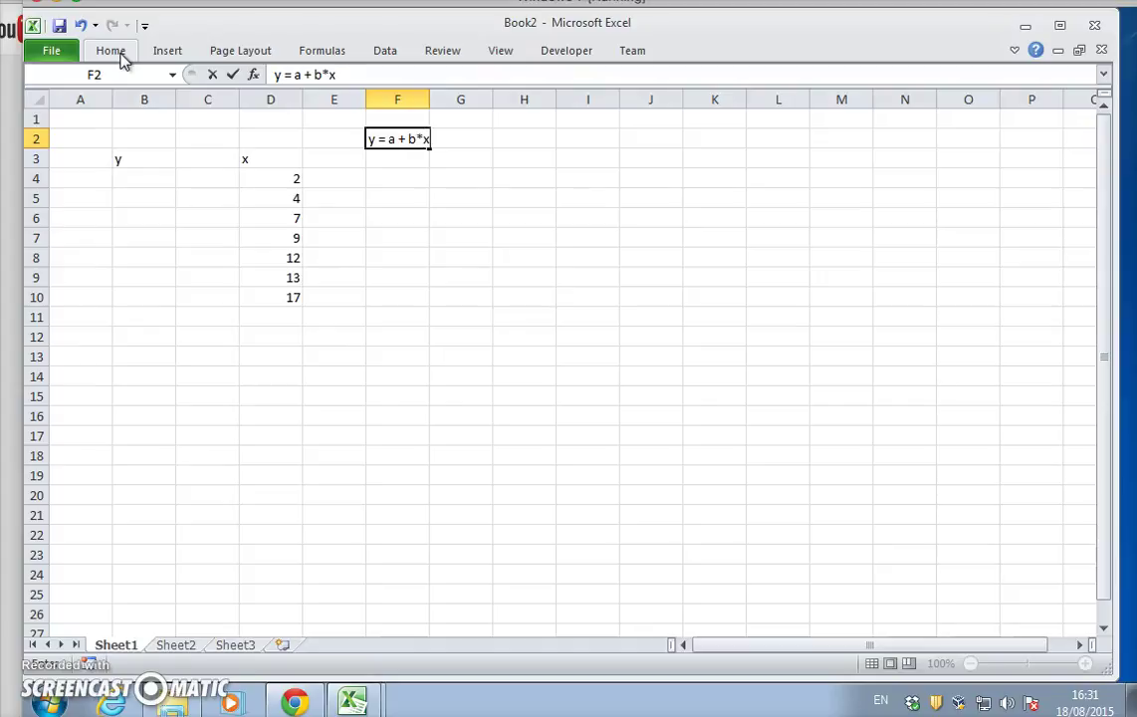
key("Return")
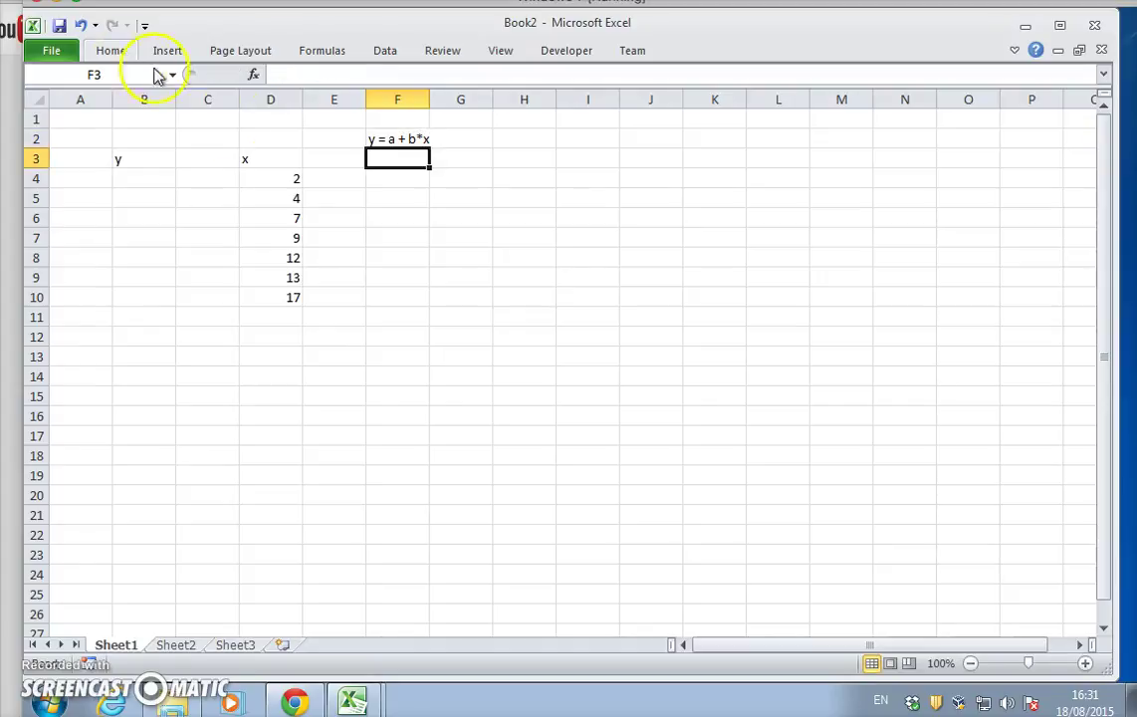
- Format the equation text in cell F2 as bold with a red font colour
left_click(388, 139)
left_click(110, 49)
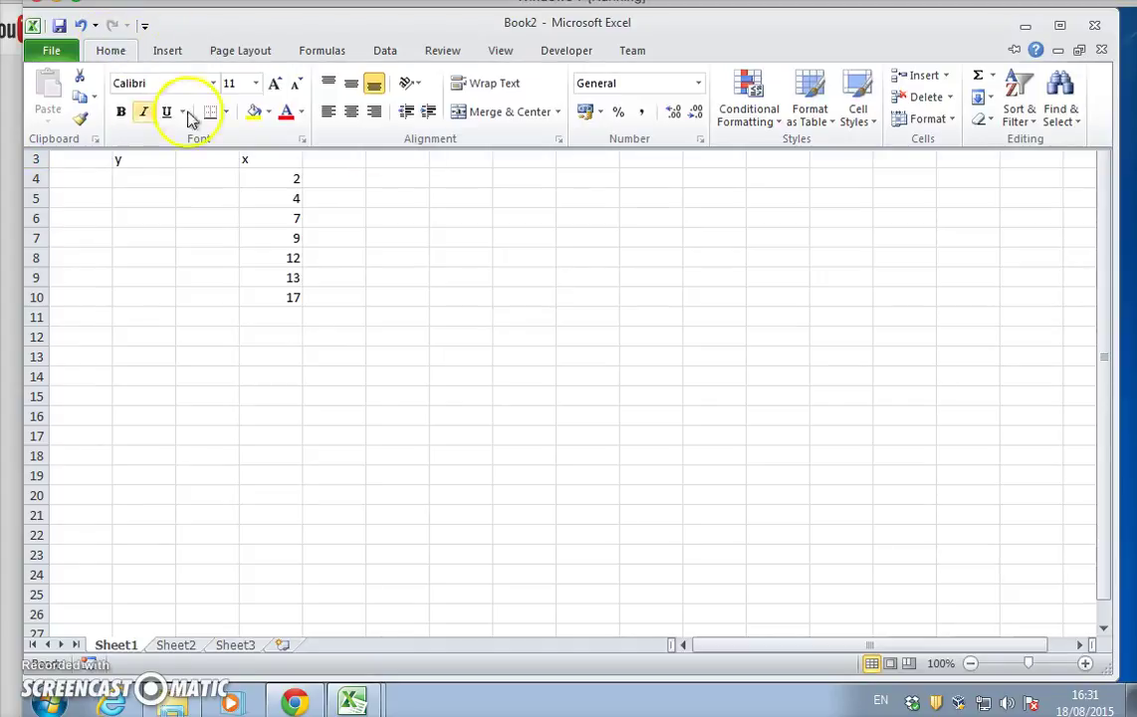
left_click(285, 113)
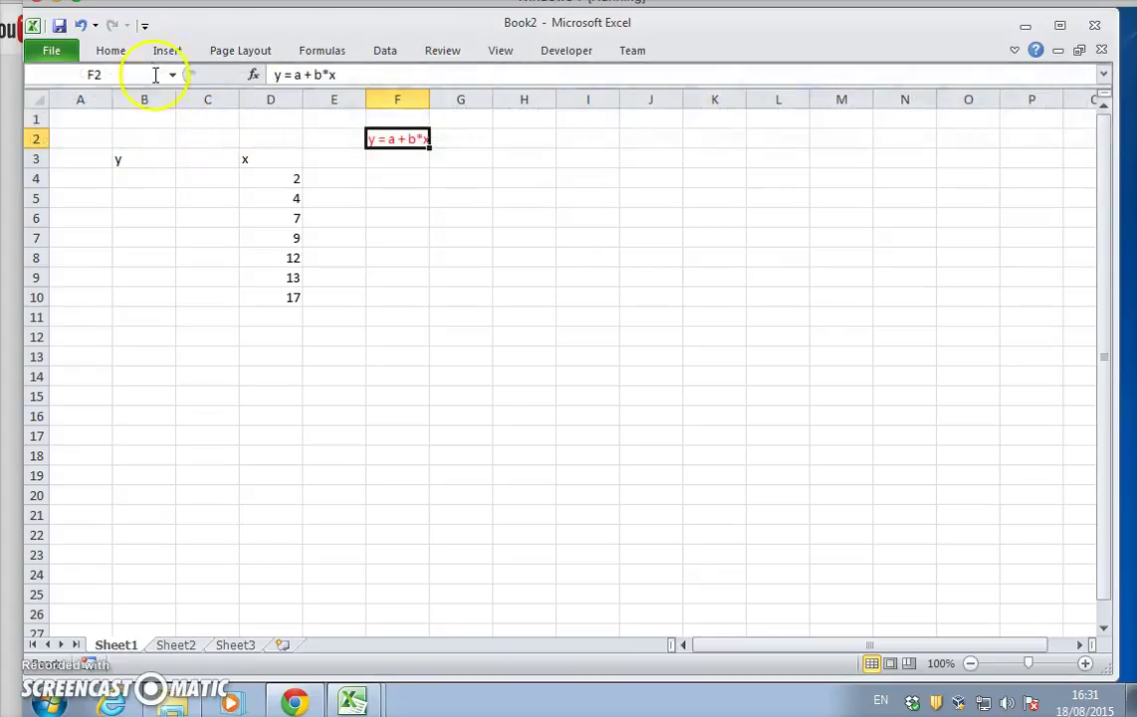
left_click(112, 51)
left_click(122, 111)
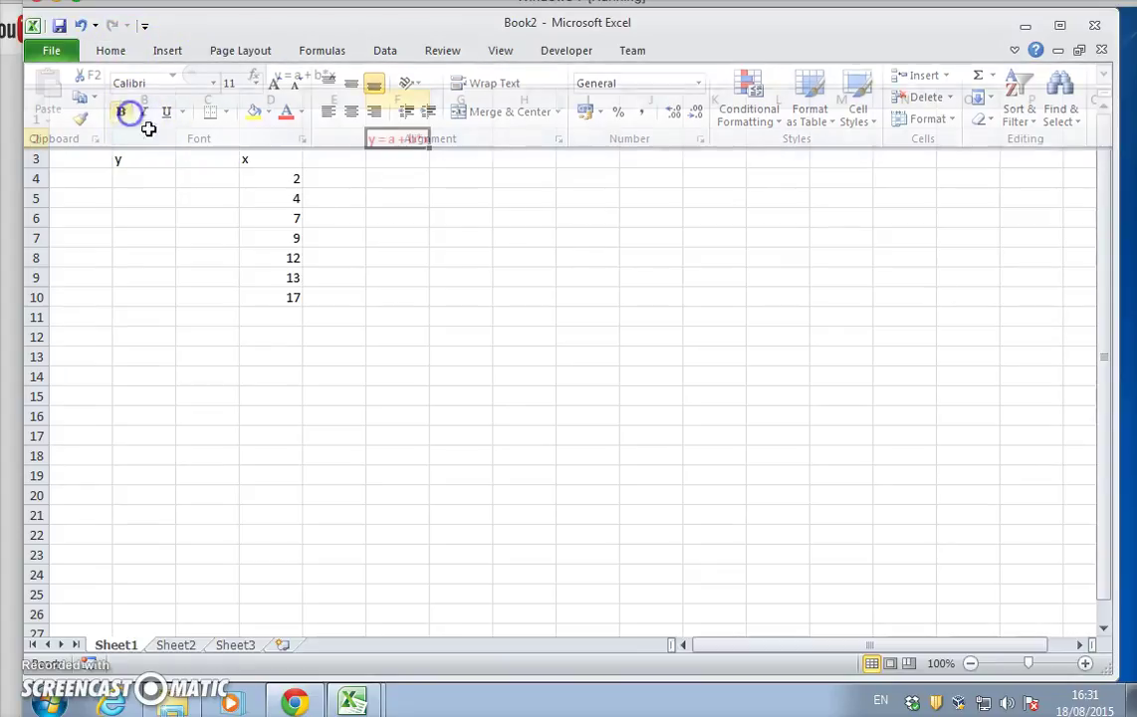
left_click(453, 276)
left_click(396, 141)
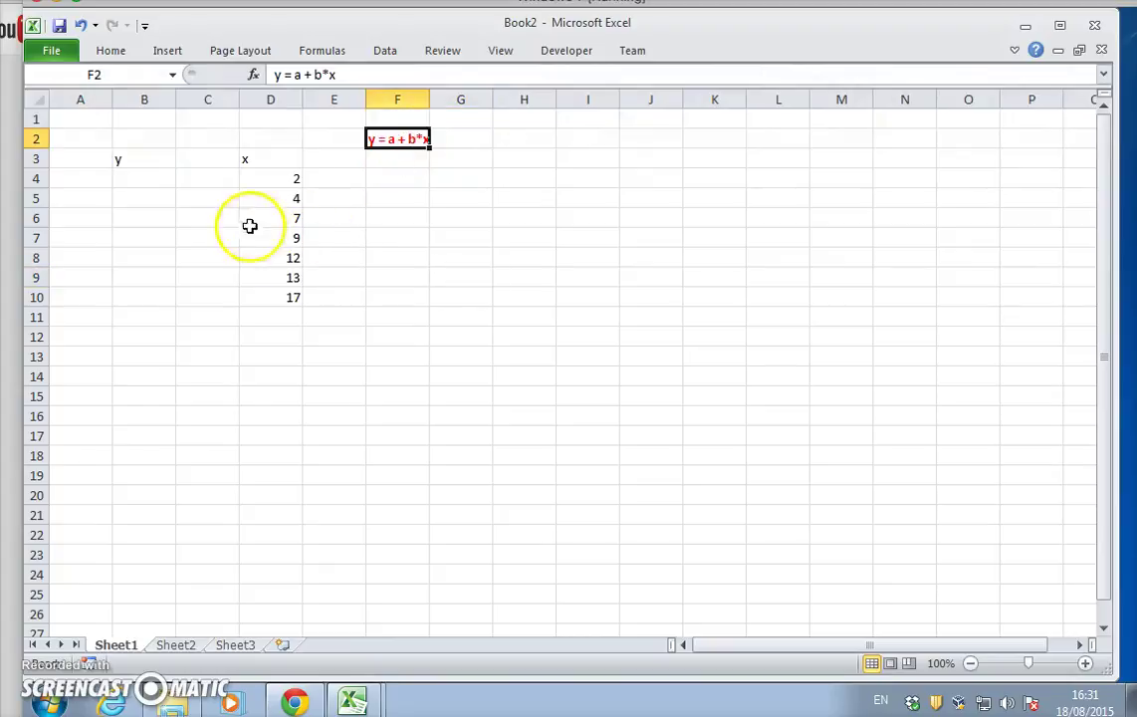
- Add the coefficient labels "a" in cell F4 and "b" in cell G4
left_click(145, 178)
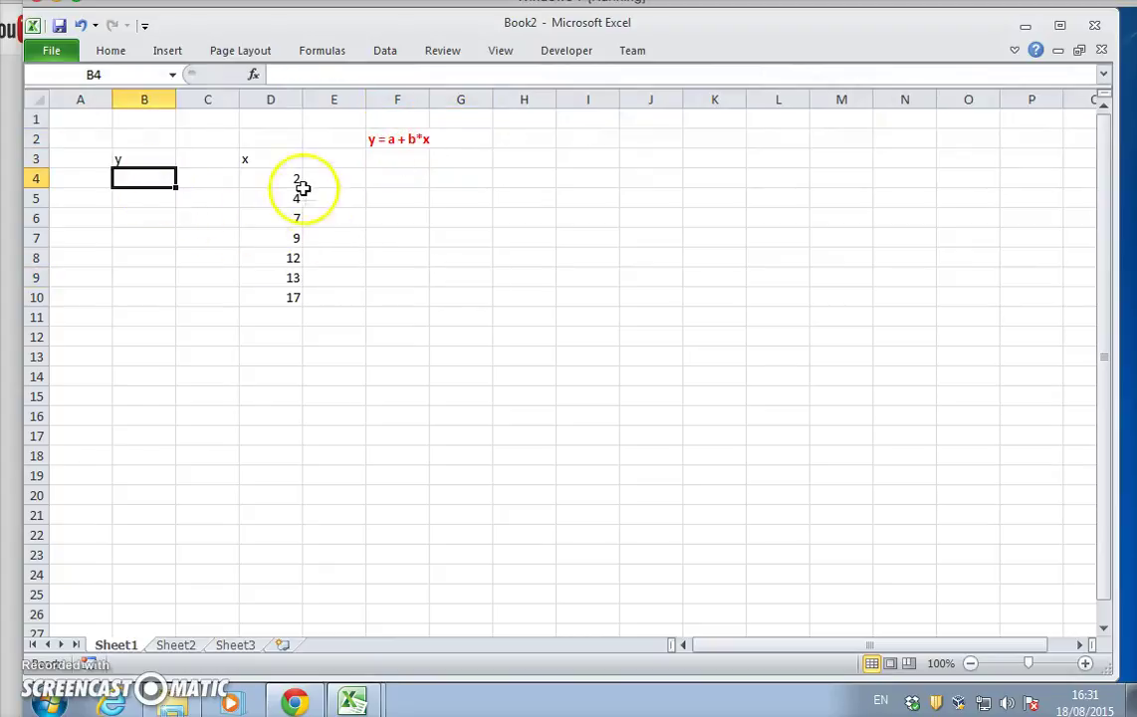
left_click(398, 176)
type("a")
key("Tab")
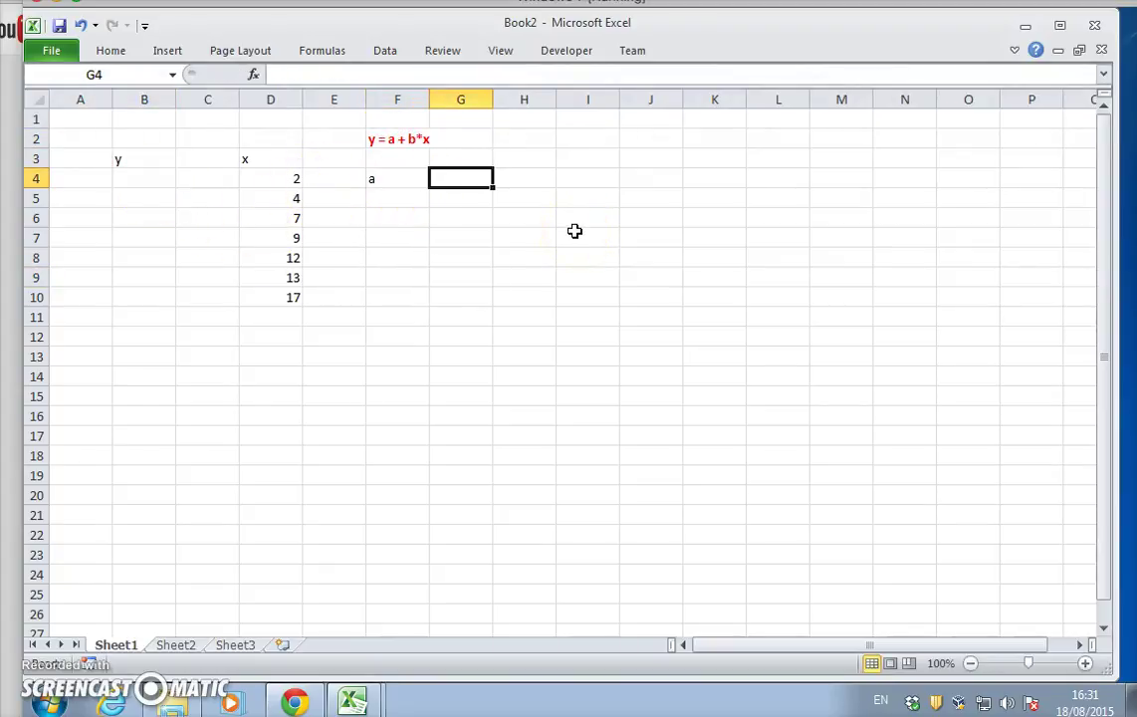
type("b")
key("Return")
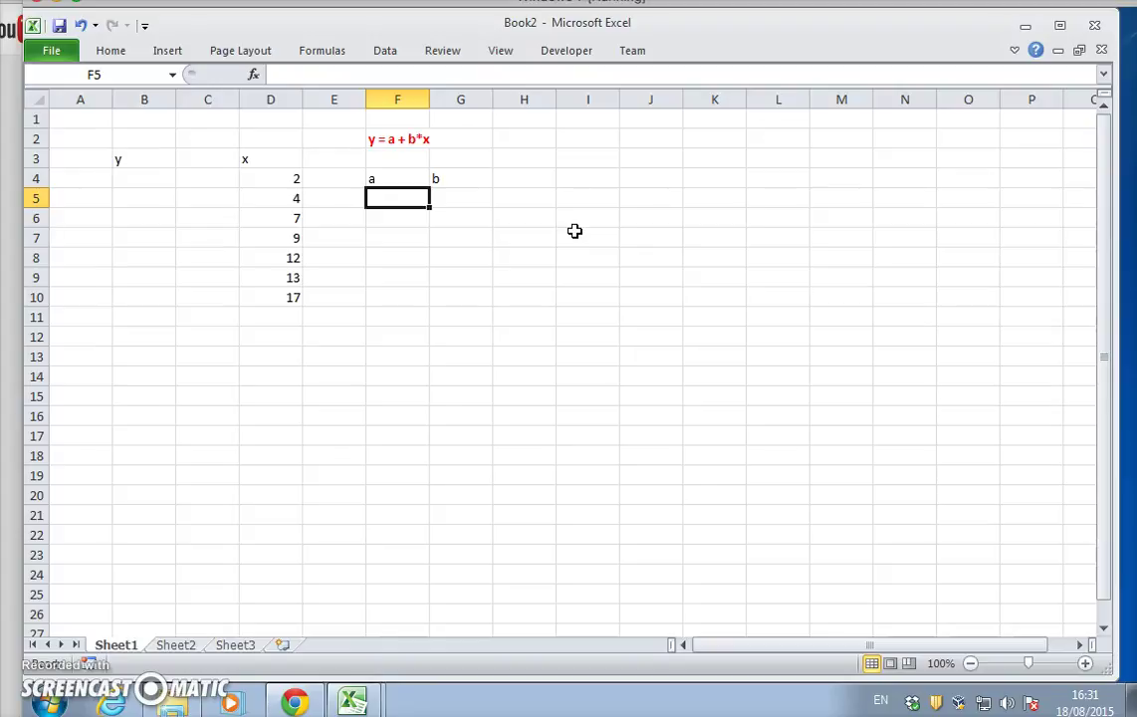
- Set coefficient a to 2 in cell F5 and coefficient b to 3 in cell G5
type("2")
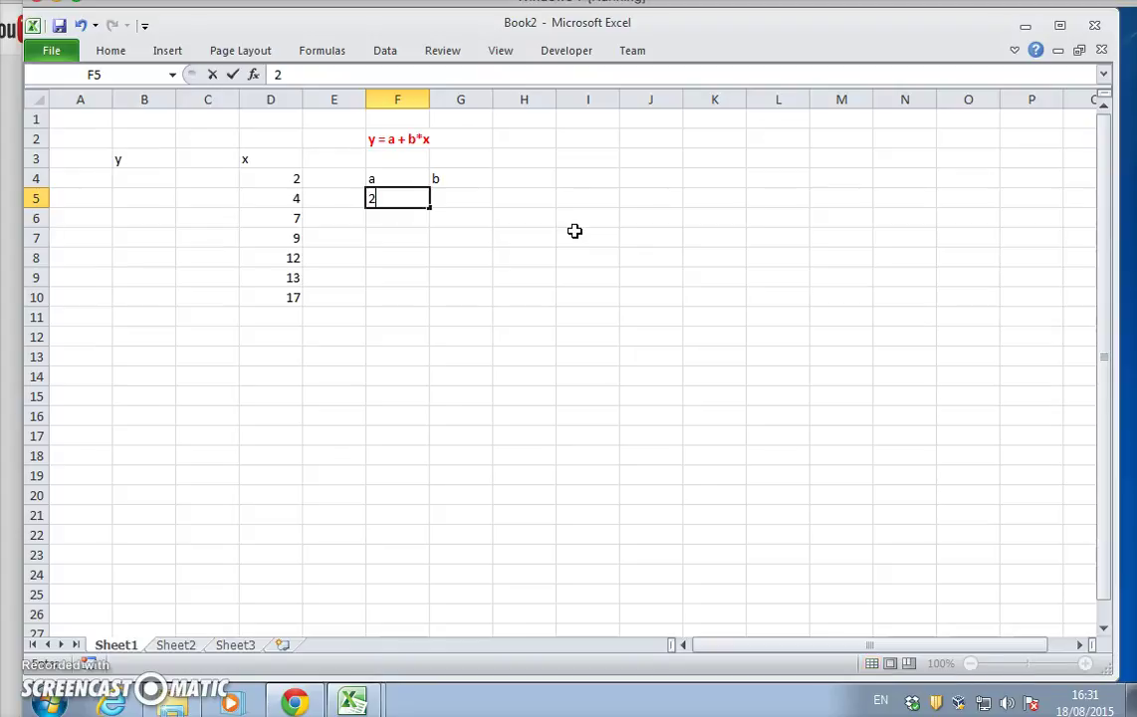
key("Tab")
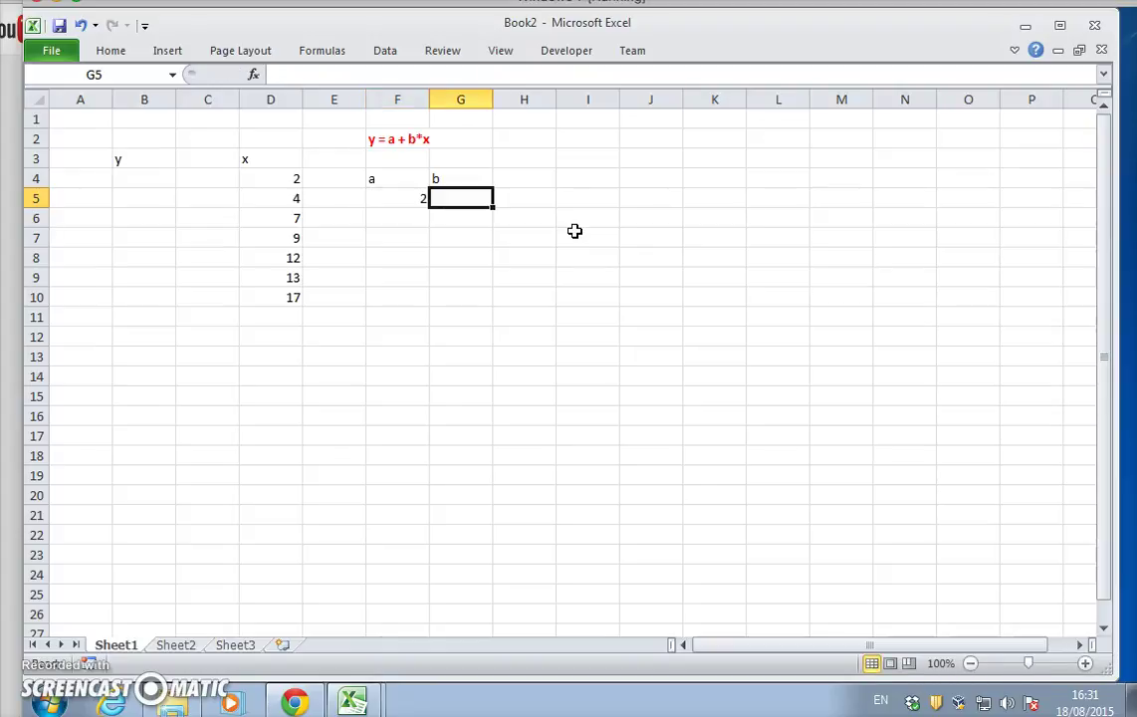
type("3")
key("Down")
- Calculate the first y value in cell B4 with the formula =$F$5+$G$5*D4, keeping both coefficient references absolute
key("Left")
key("Left")
key("Left")
key("Left")
key("Left")
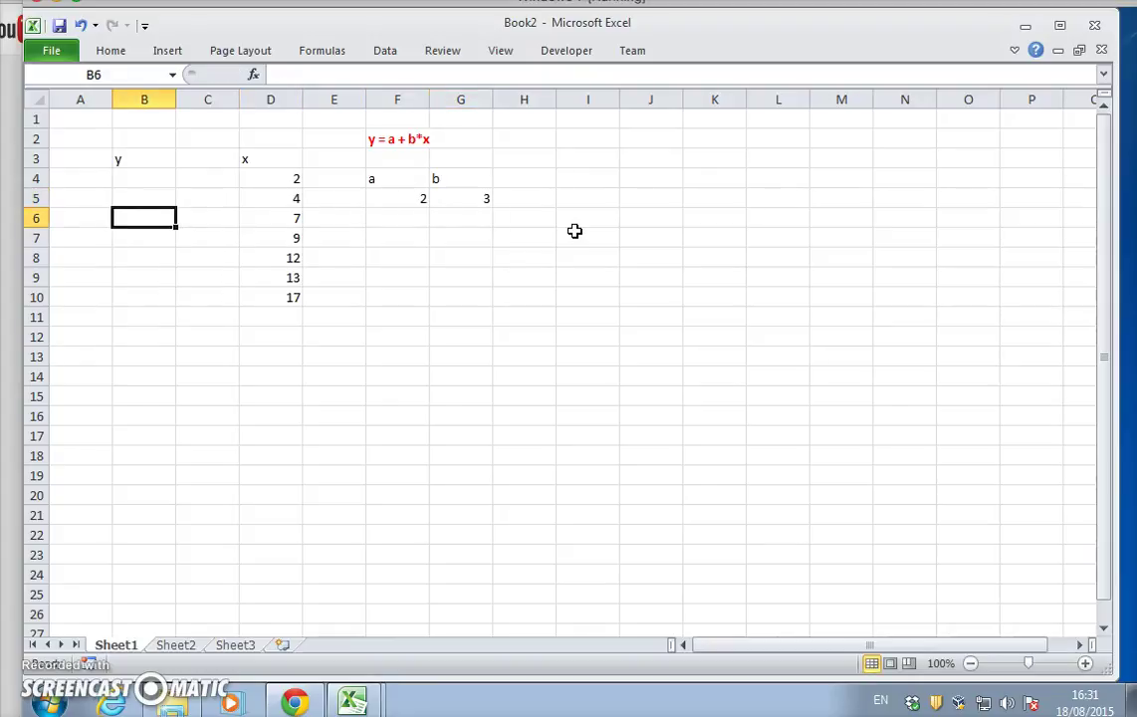
key("Up")
key("Up")
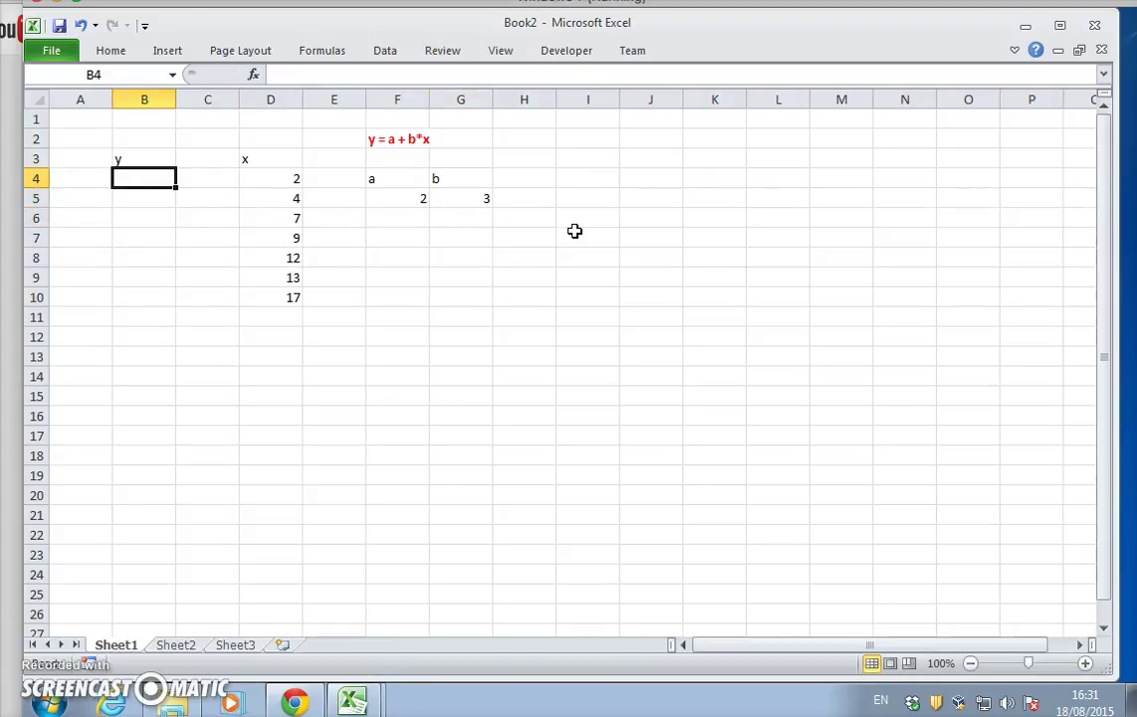
type("=")
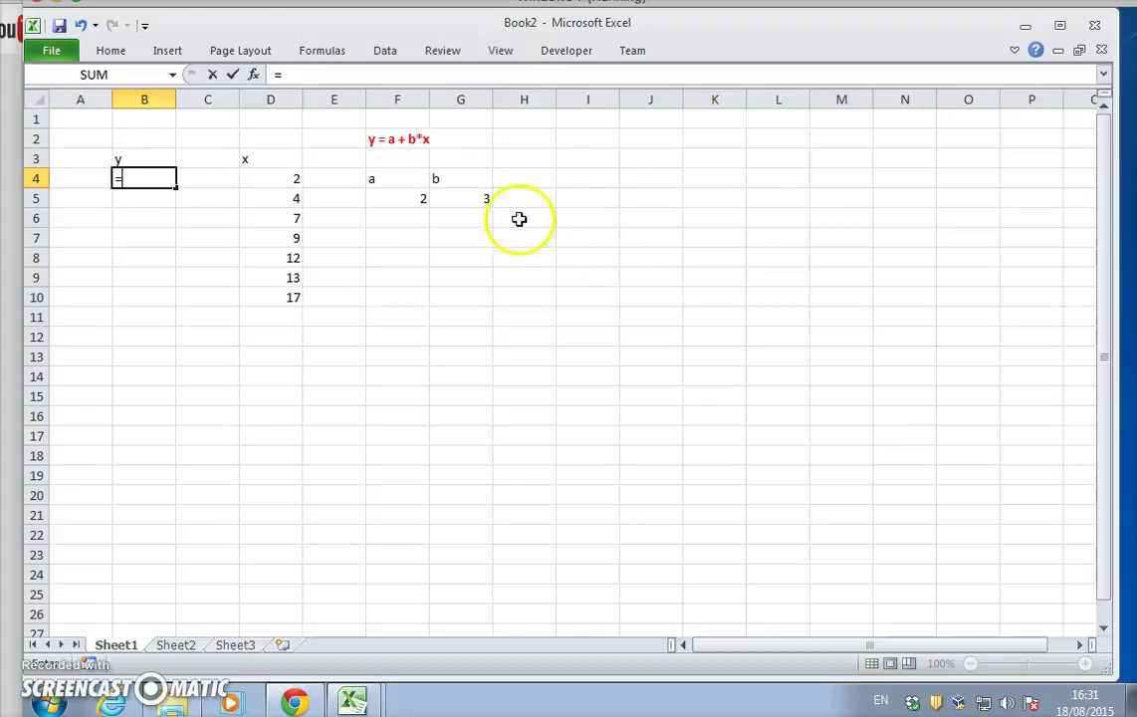
left_click(407, 198)
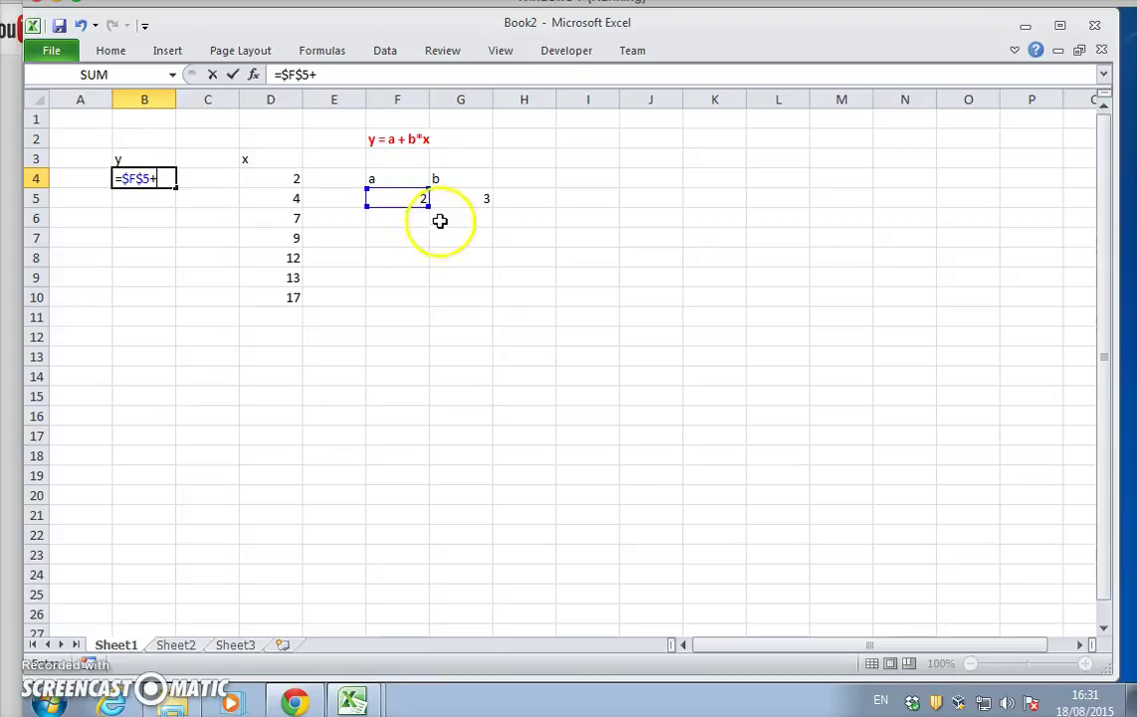
left_click(470, 198)
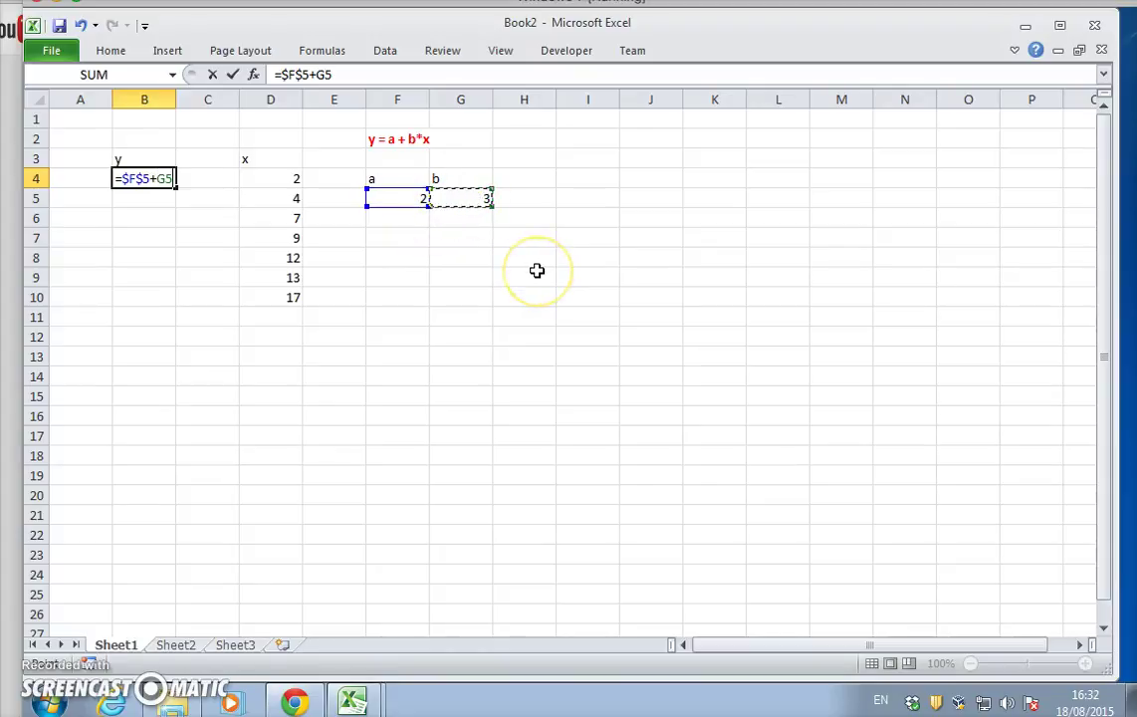
key("F4")
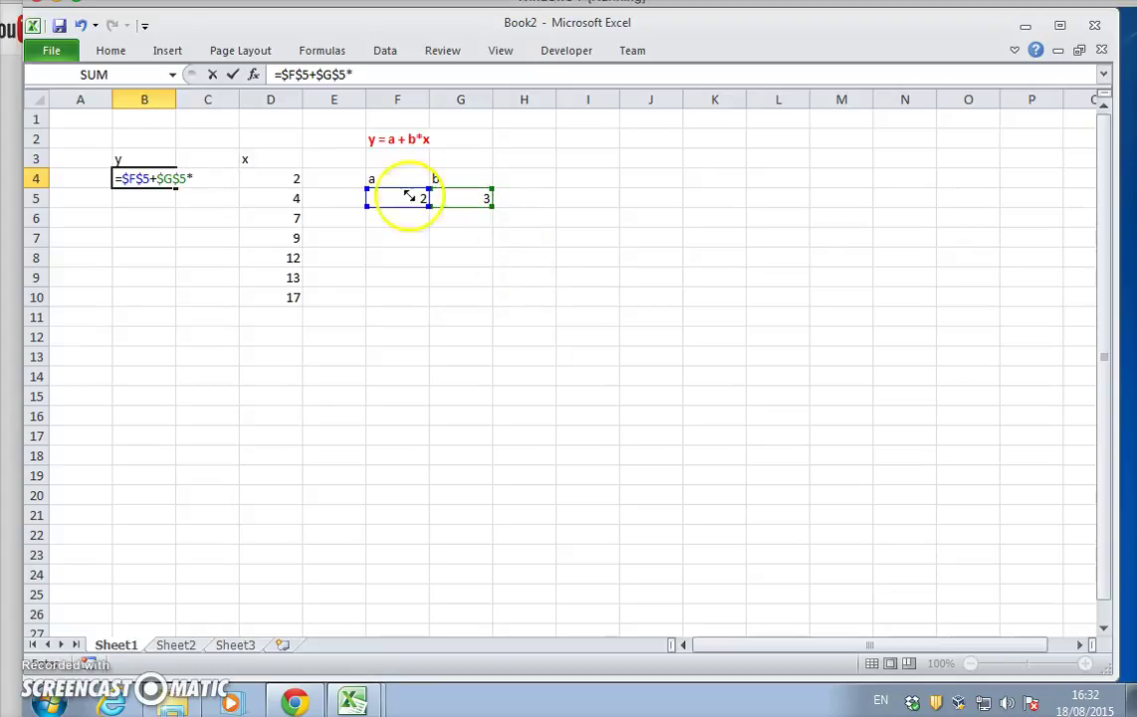
left_click(285, 180)
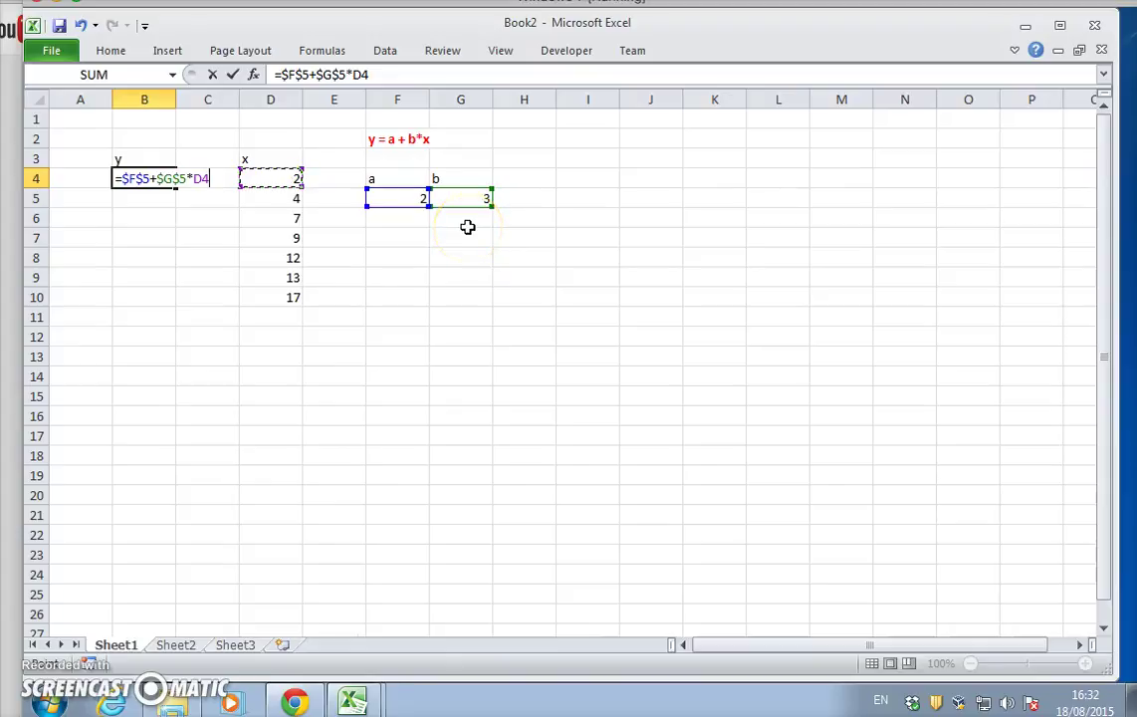
key("Return")
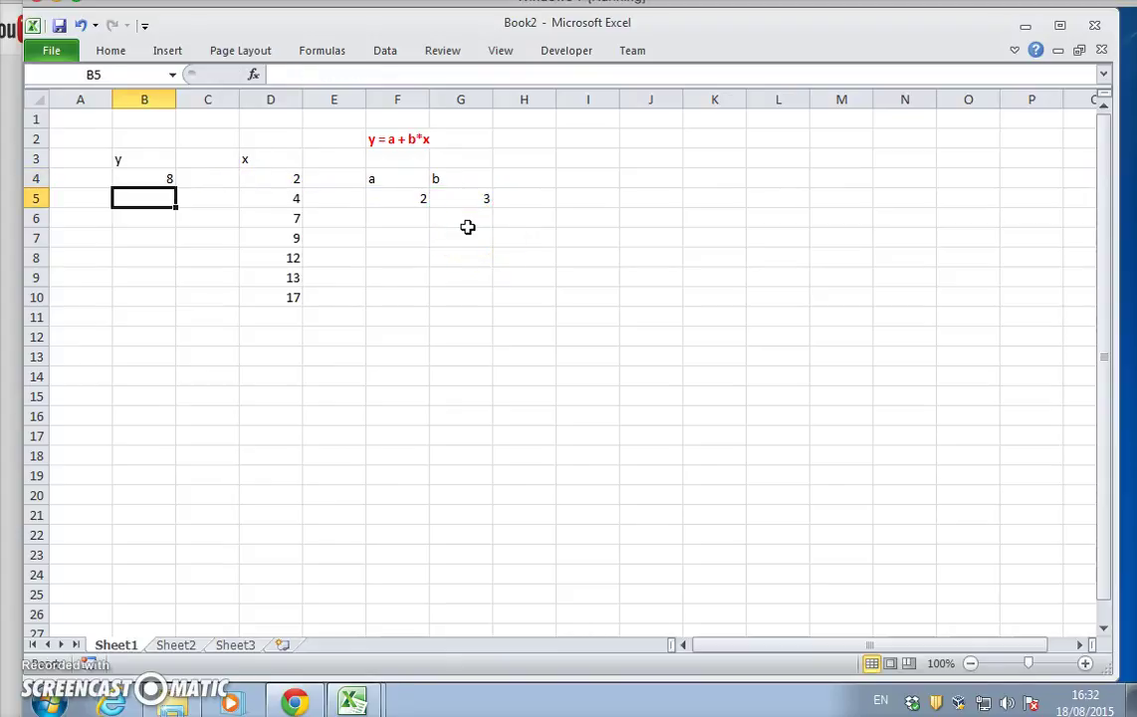
- Fill the y formula from cell B4 down to B10
left_click(165, 178)
left_click_drag(175, 186, 183, 311)
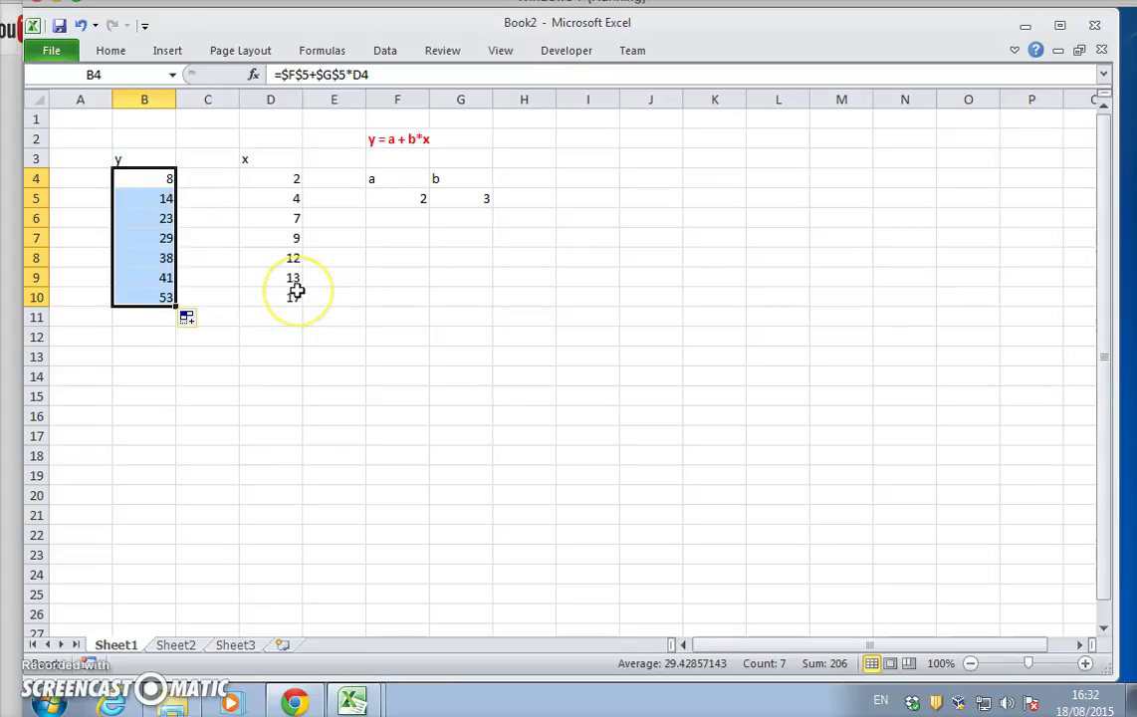
left_click(267, 179)
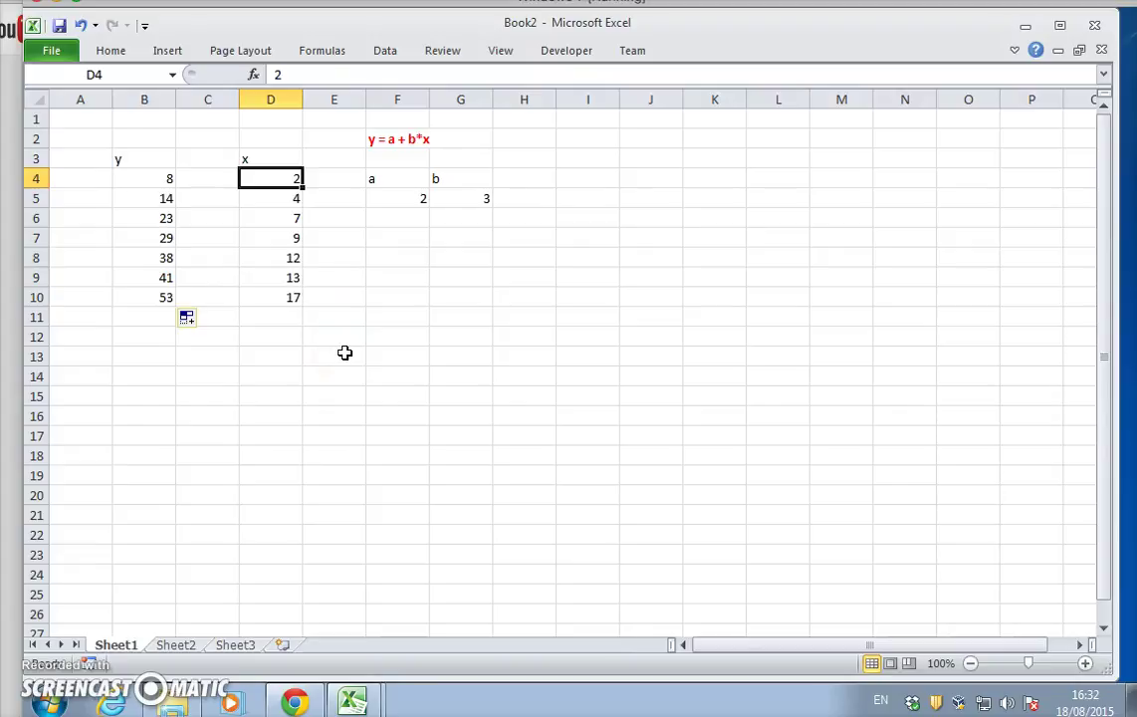
- Examine which cells the y formulas in B4 and B5 refer to, and go through the remaining formulas in column B
double_click(154, 178)
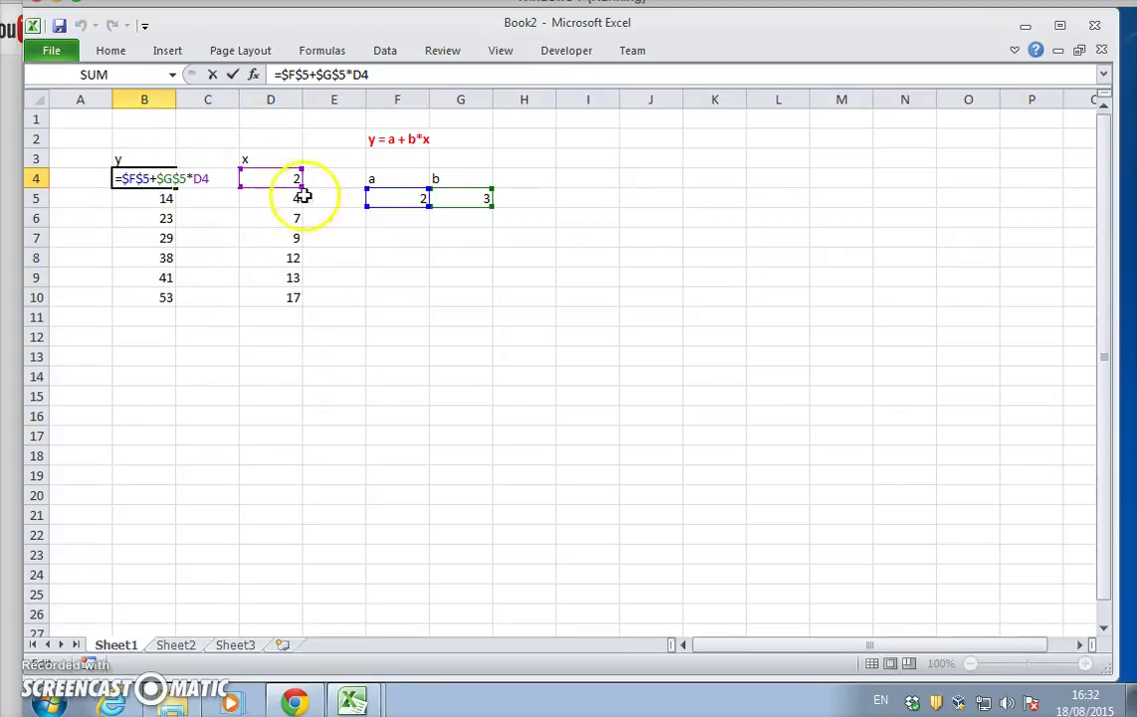
left_click_drag(401, 207, 401, 210)
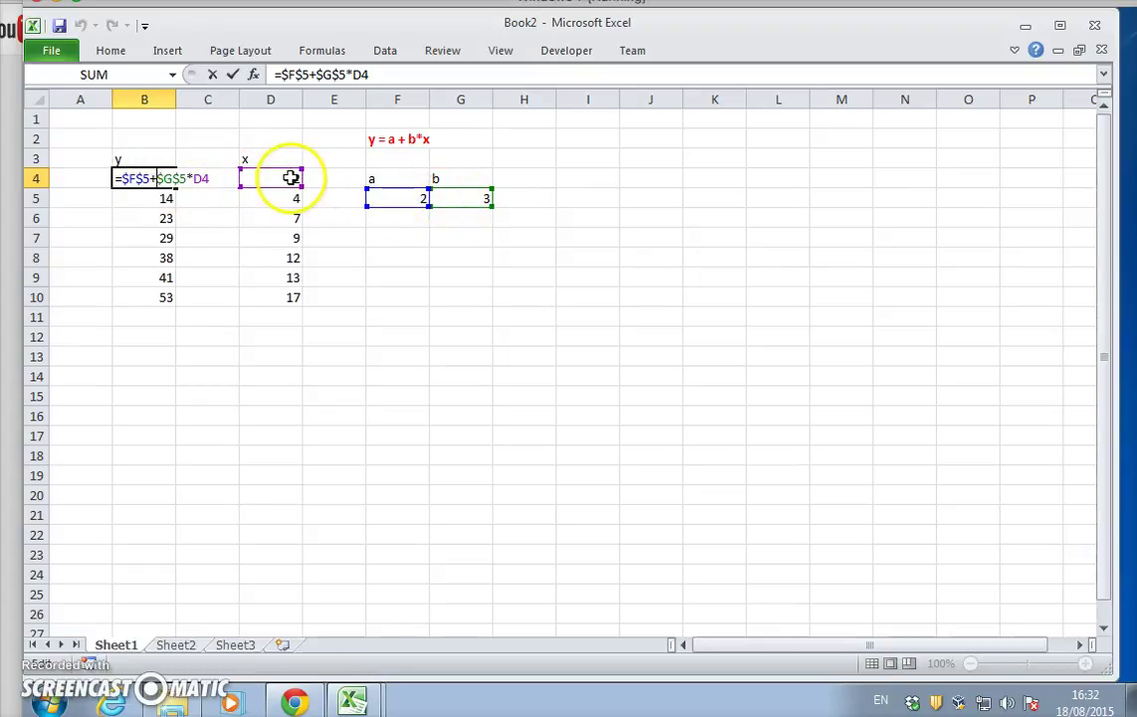
key("Return")
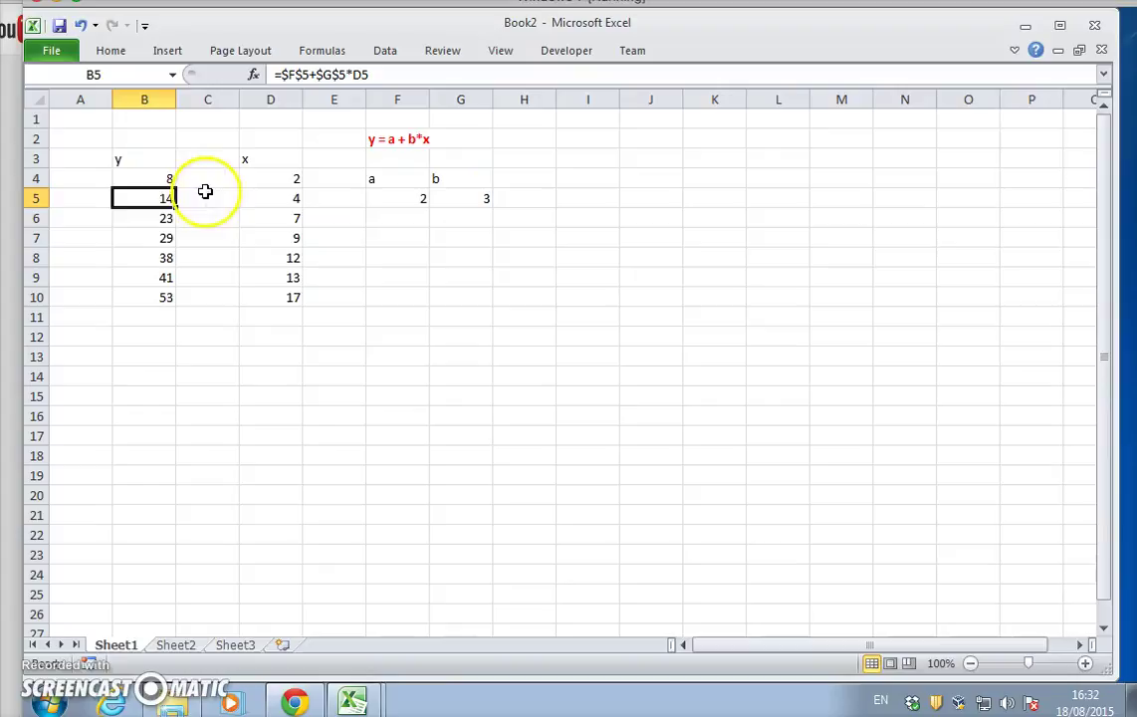
double_click(156, 196)
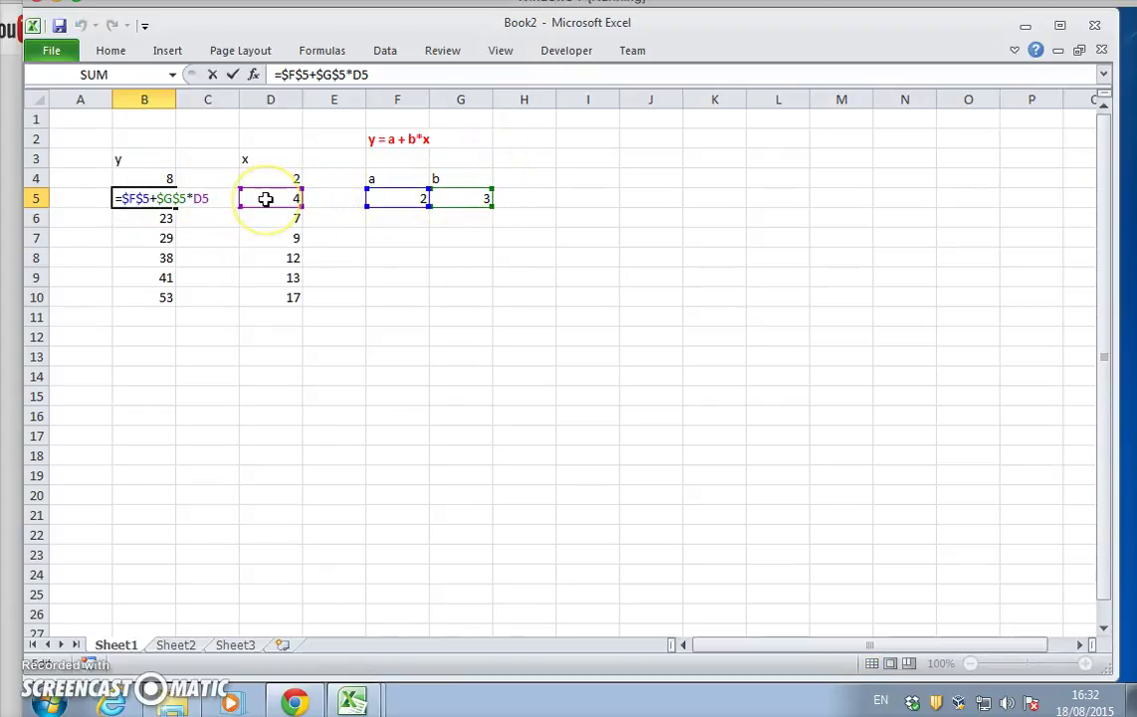
left_click(156, 198)
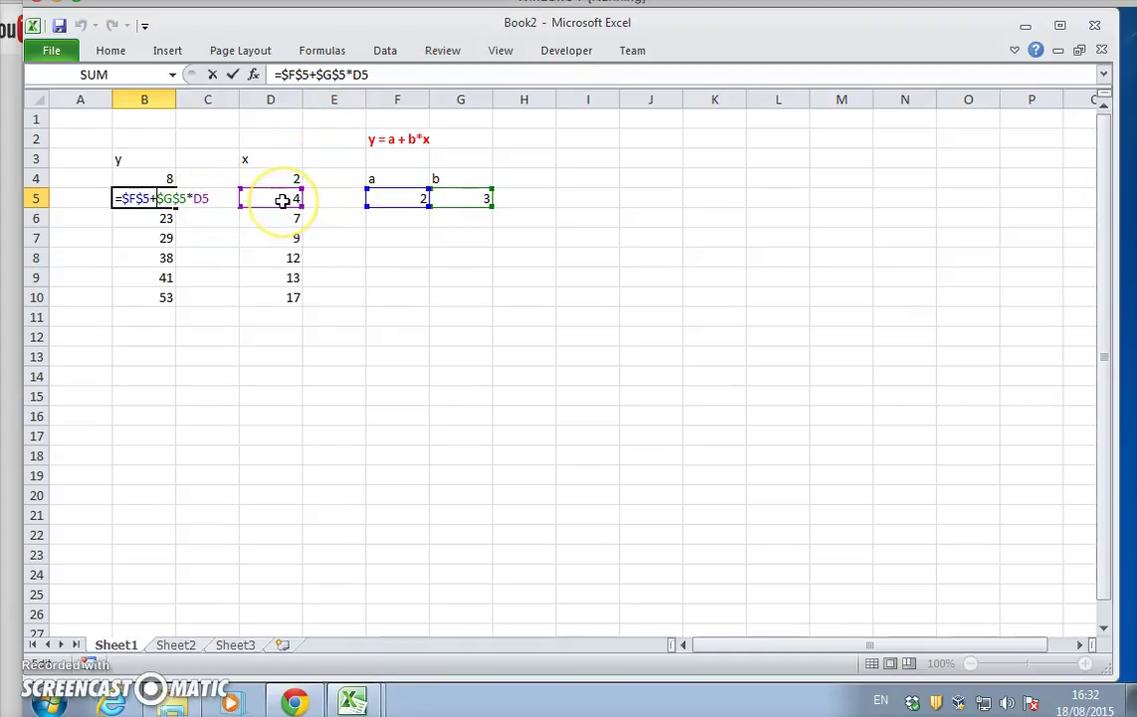
key("ctrl+Return")
key("Down")
key("Down")
key("Down")
key("Down")
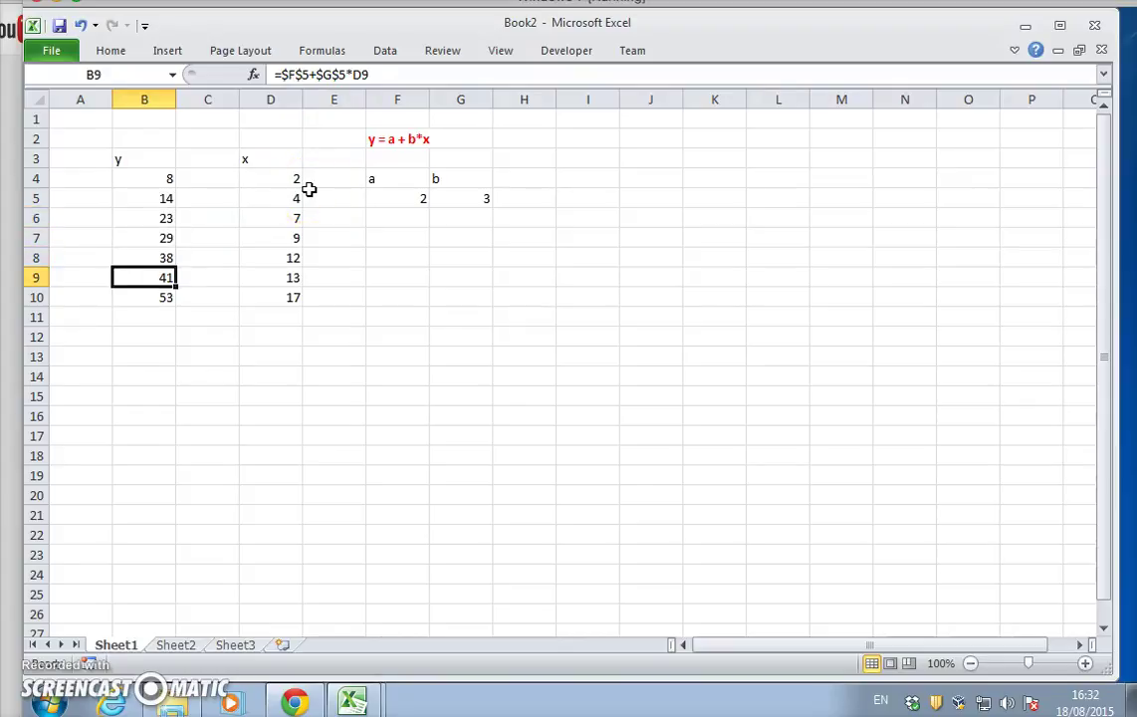
key("Down")
key("Down")
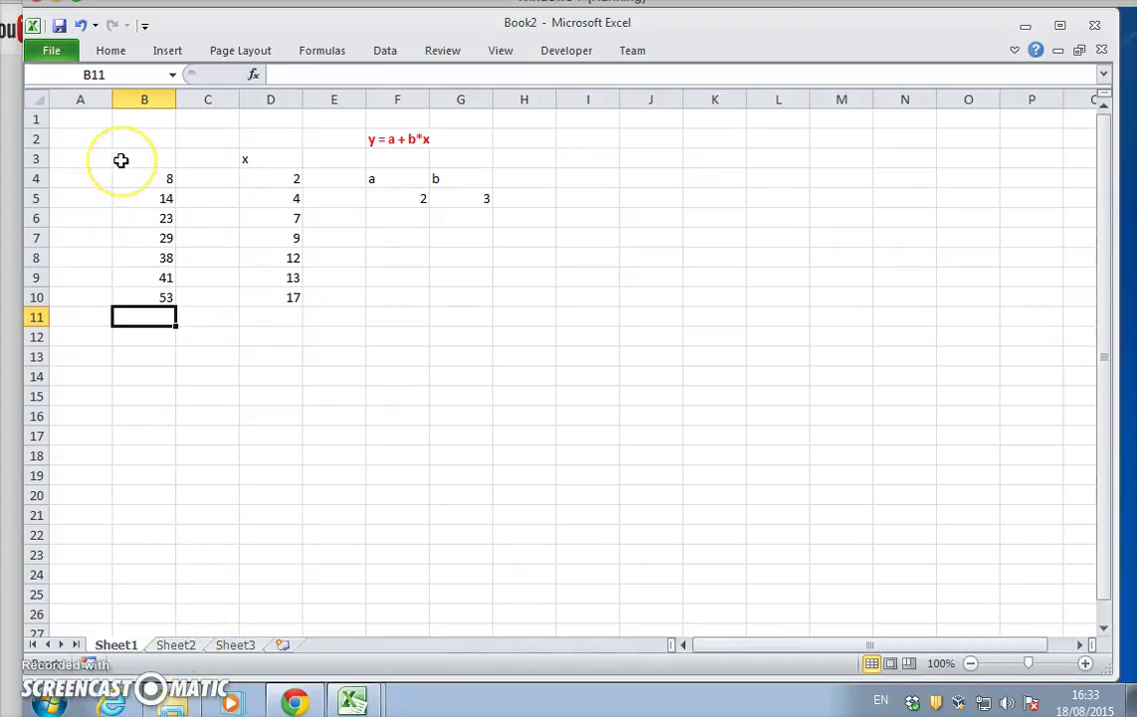
- Copy the y and x table B3:D10 from Sheet1 and paste it as values only into Sheet2 starting at cell B2
left_click_drag(121, 161, 274, 290)
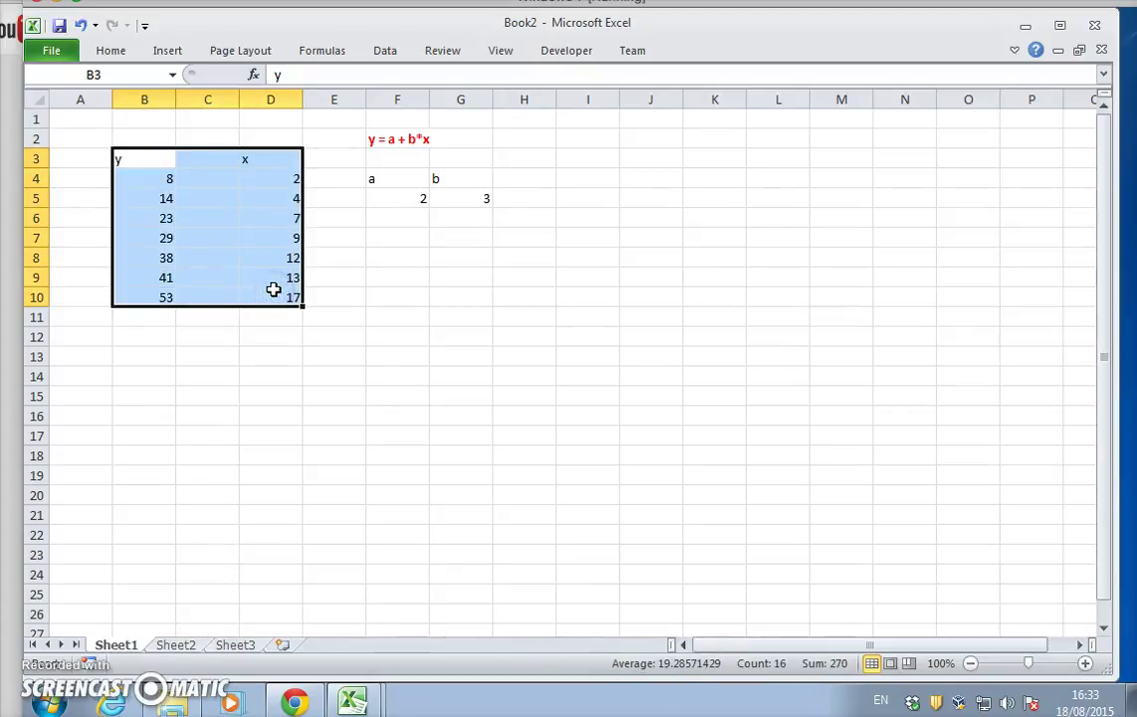
right_click(273, 289)
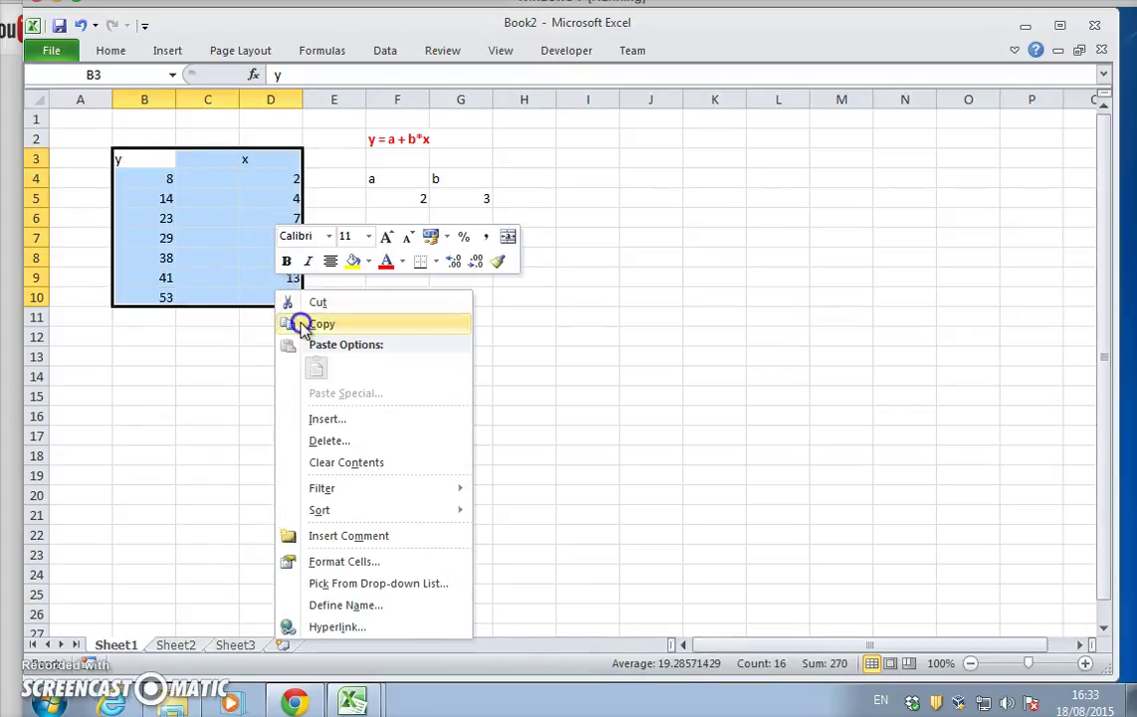
left_click(300, 319)
left_click(175, 645)
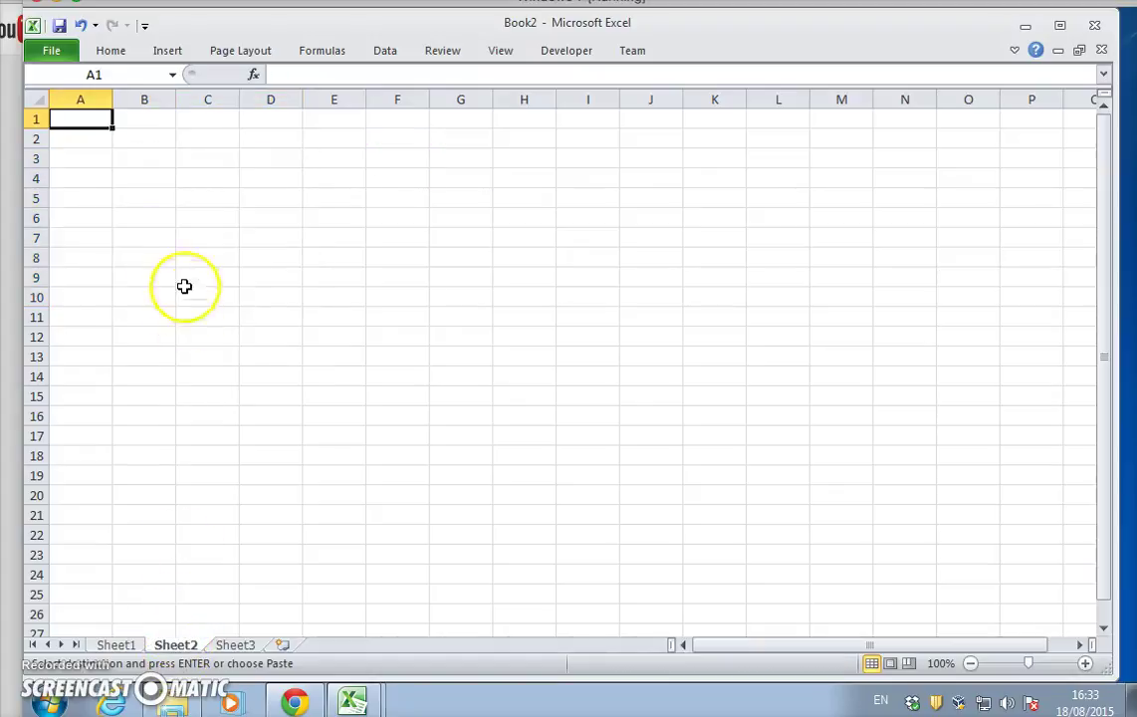
left_click(138, 137)
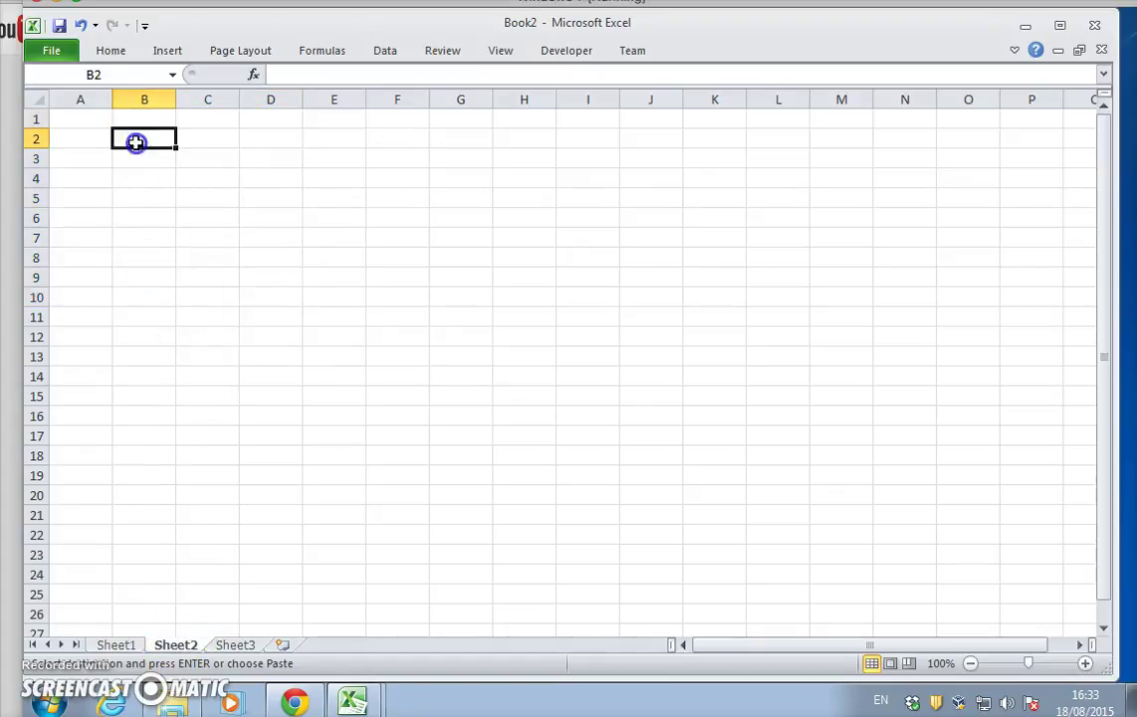
left_click(110, 52)
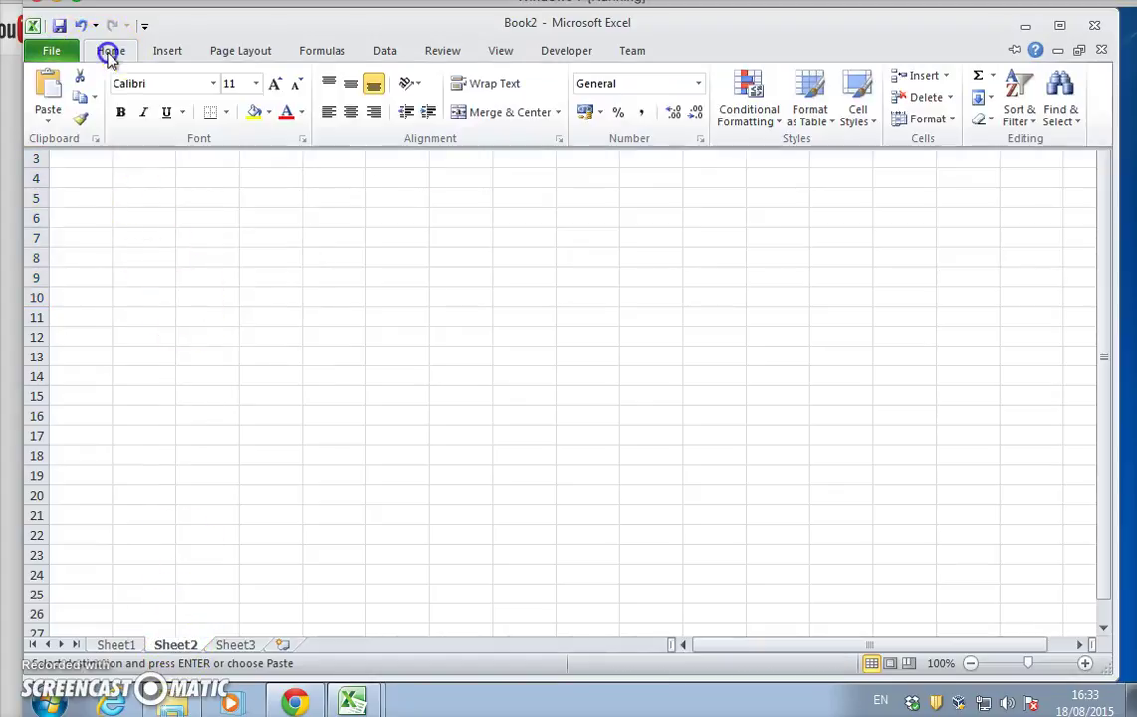
left_click(56, 116)
left_click(92, 317)
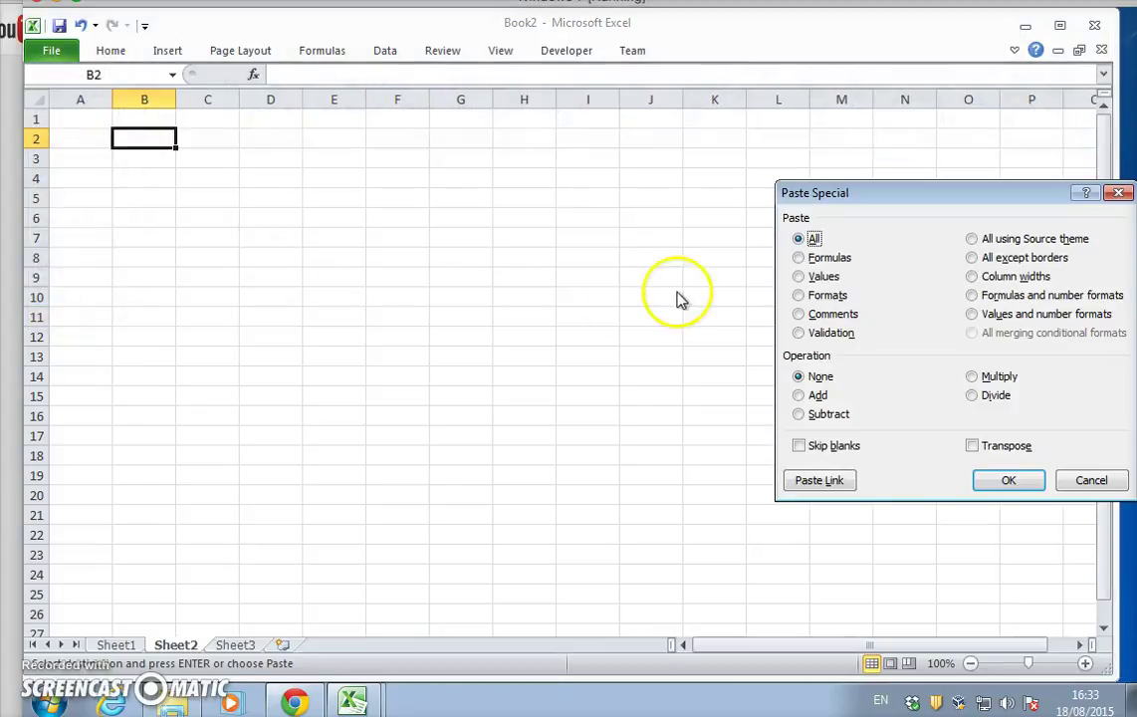
left_click(822, 277)
left_click(972, 446)
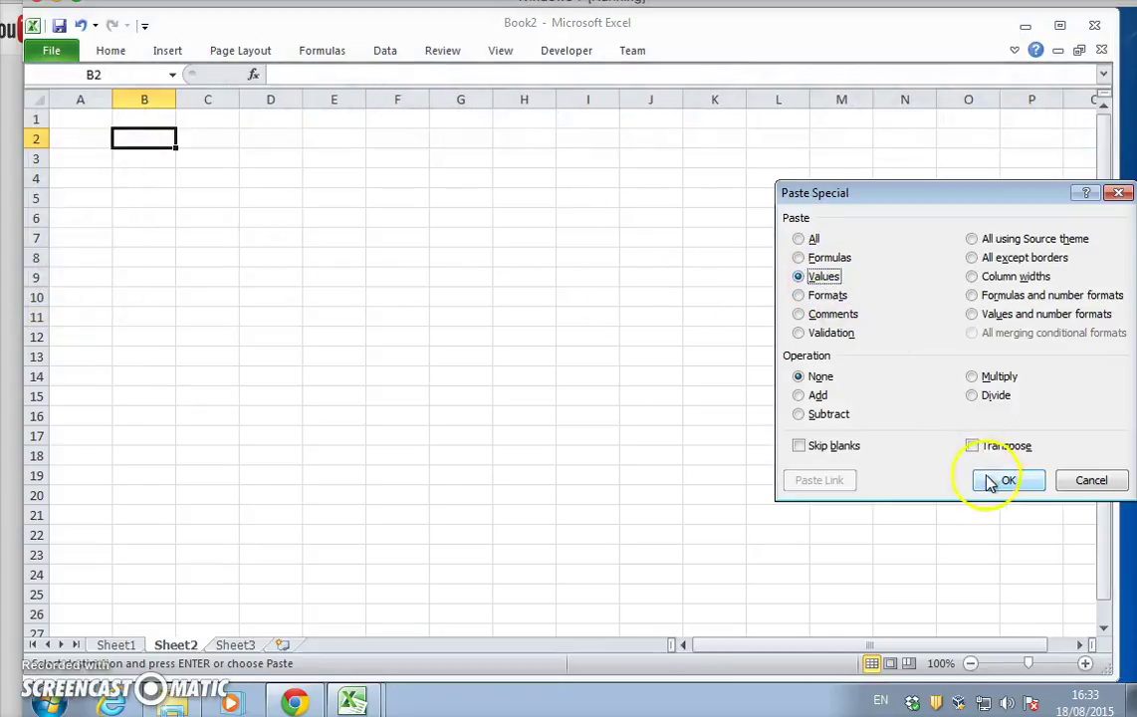
left_click(1005, 479)
left_click(567, 332)
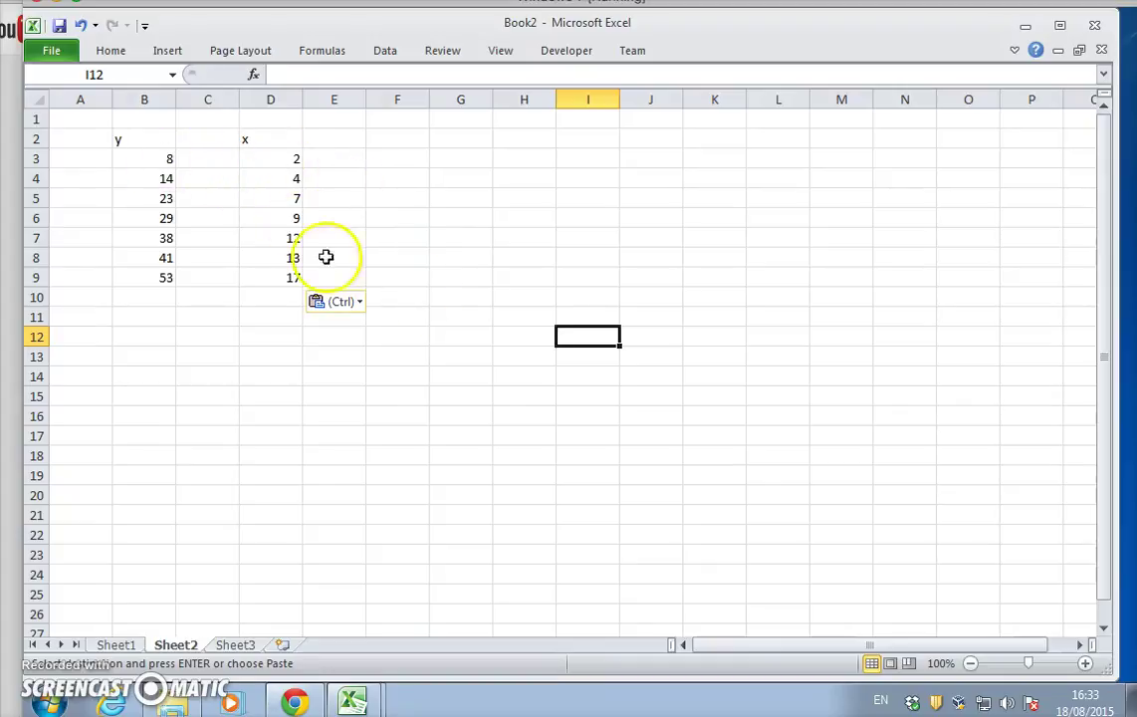
- Copy the equation y = a + b*x from cell F2 of Sheet1 into cell G2 of Sheet2
left_click(116, 644)
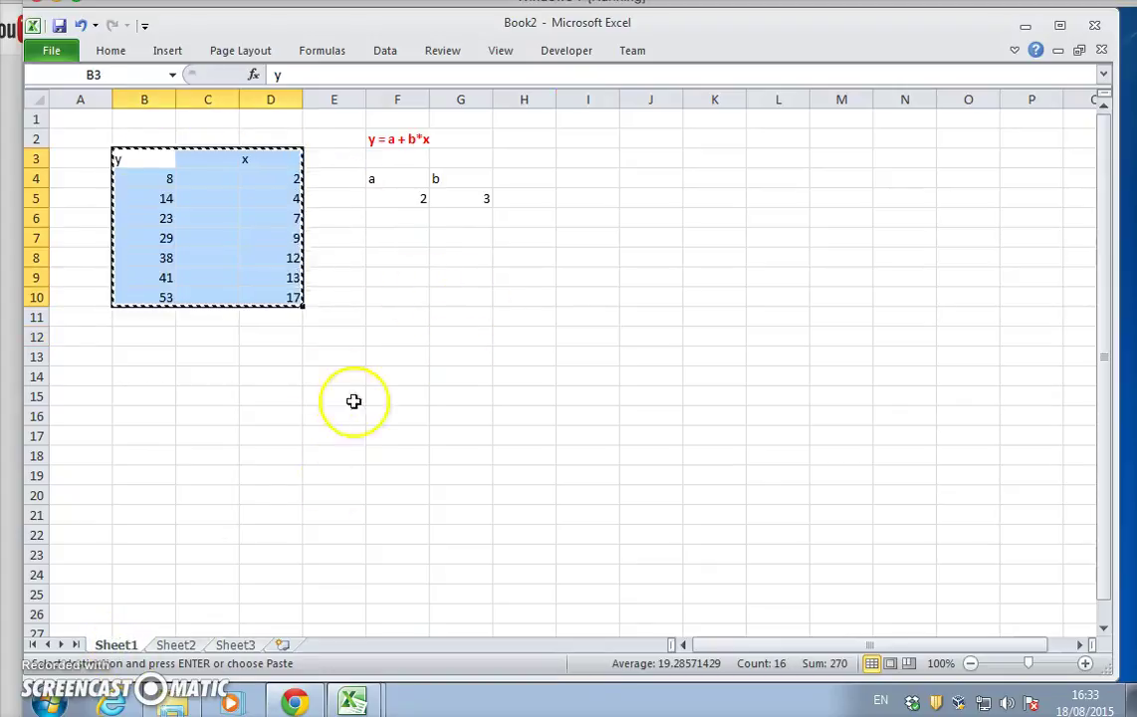
left_click(396, 138)
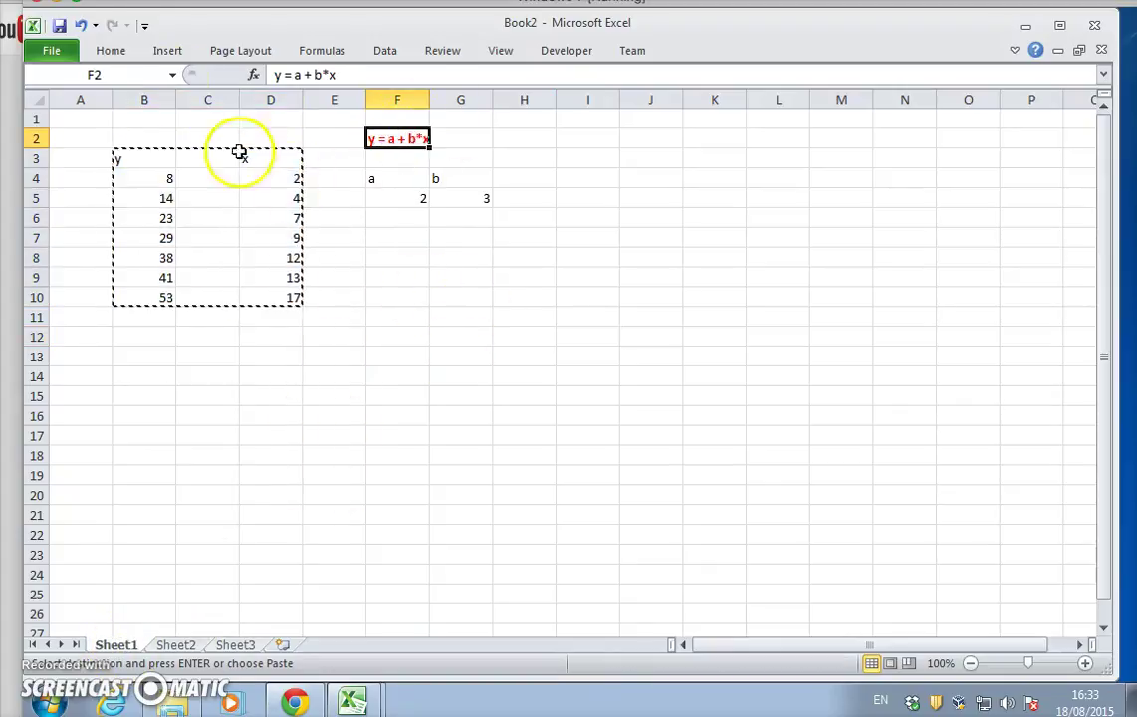
left_click(110, 50)
left_click(79, 97)
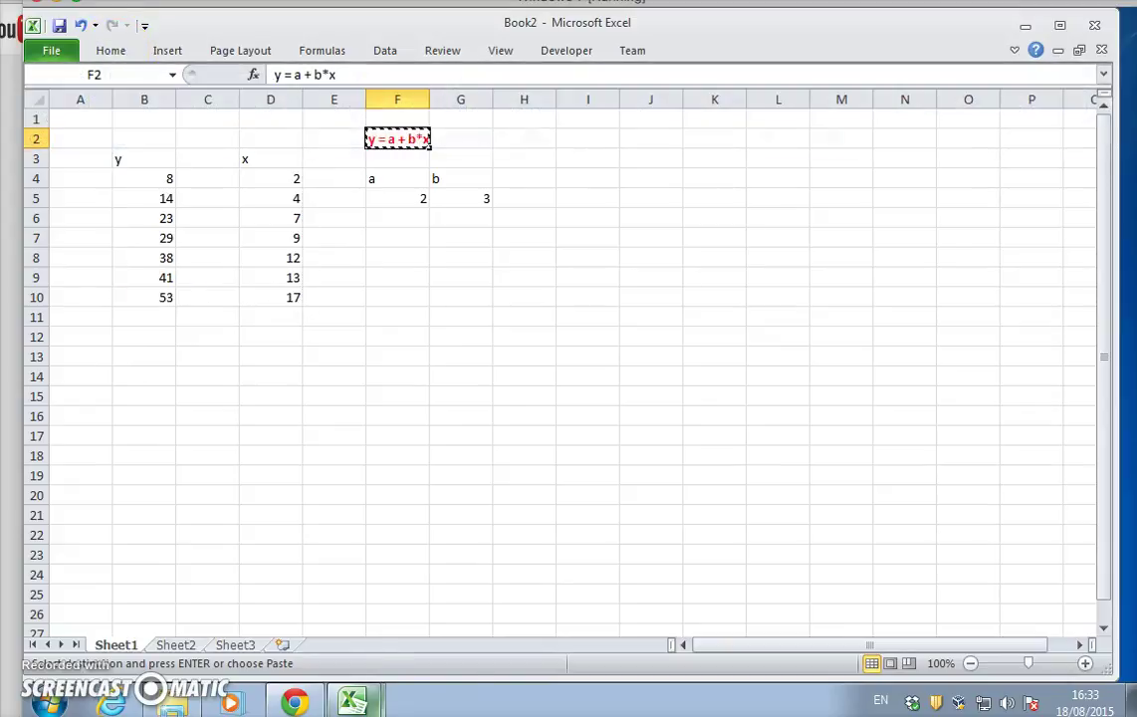
left_click(179, 644)
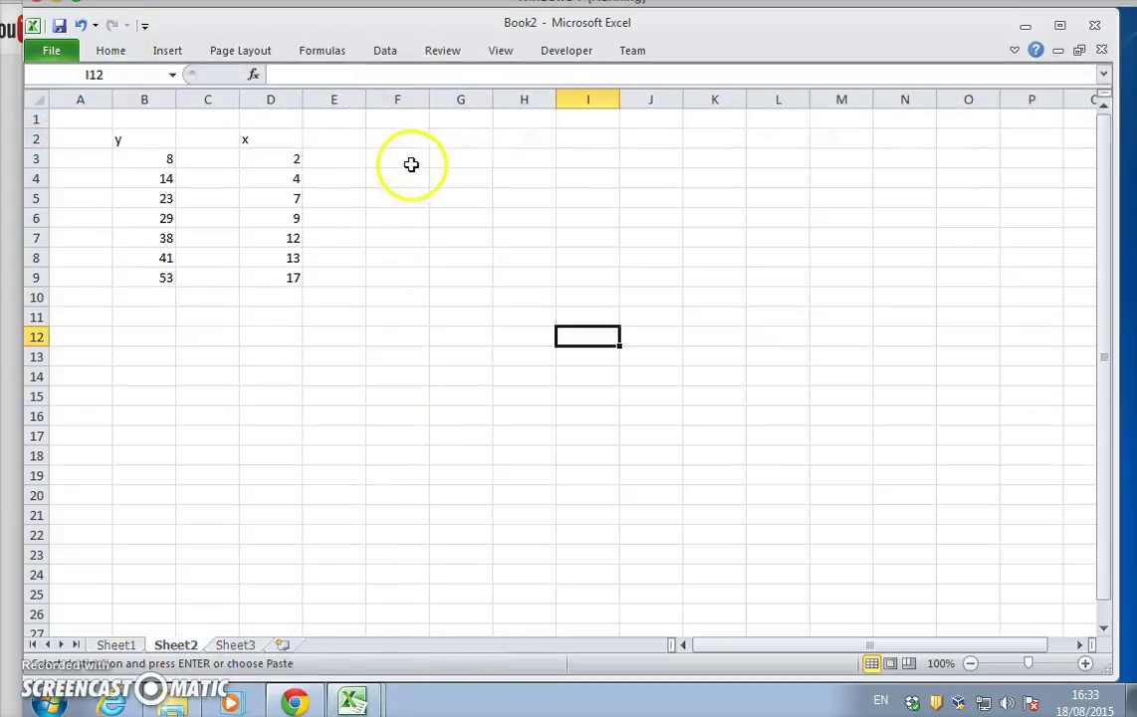
left_click(461, 141)
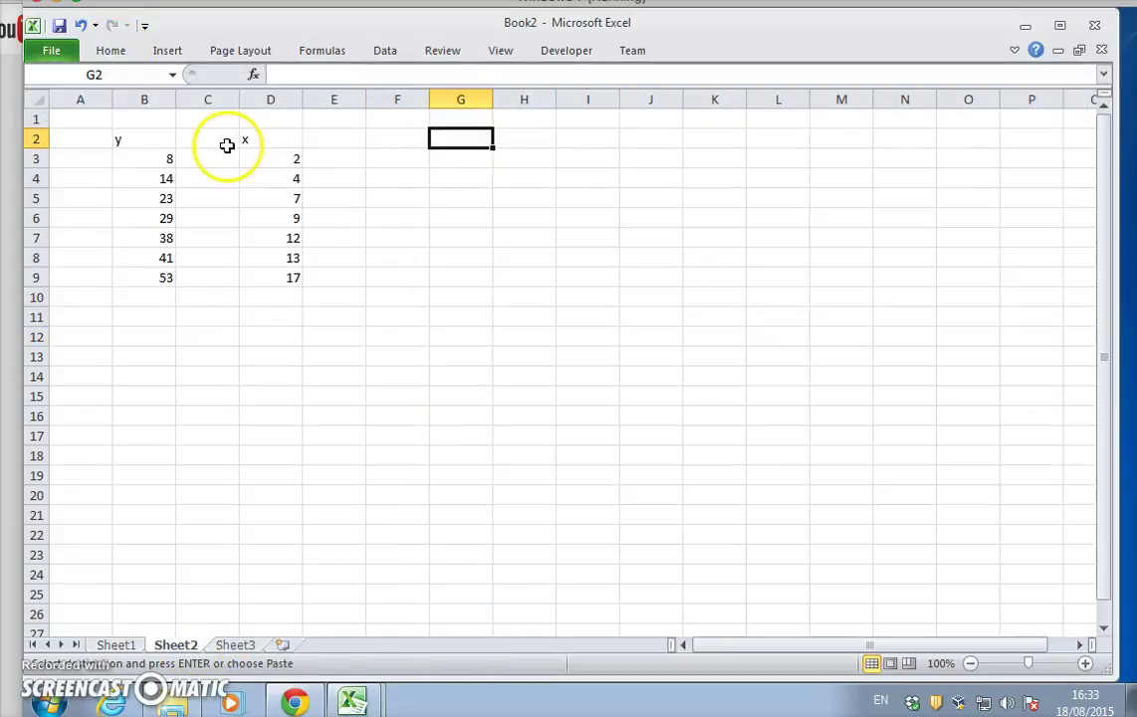
left_click(111, 50)
left_click(50, 88)
left_click(637, 257)
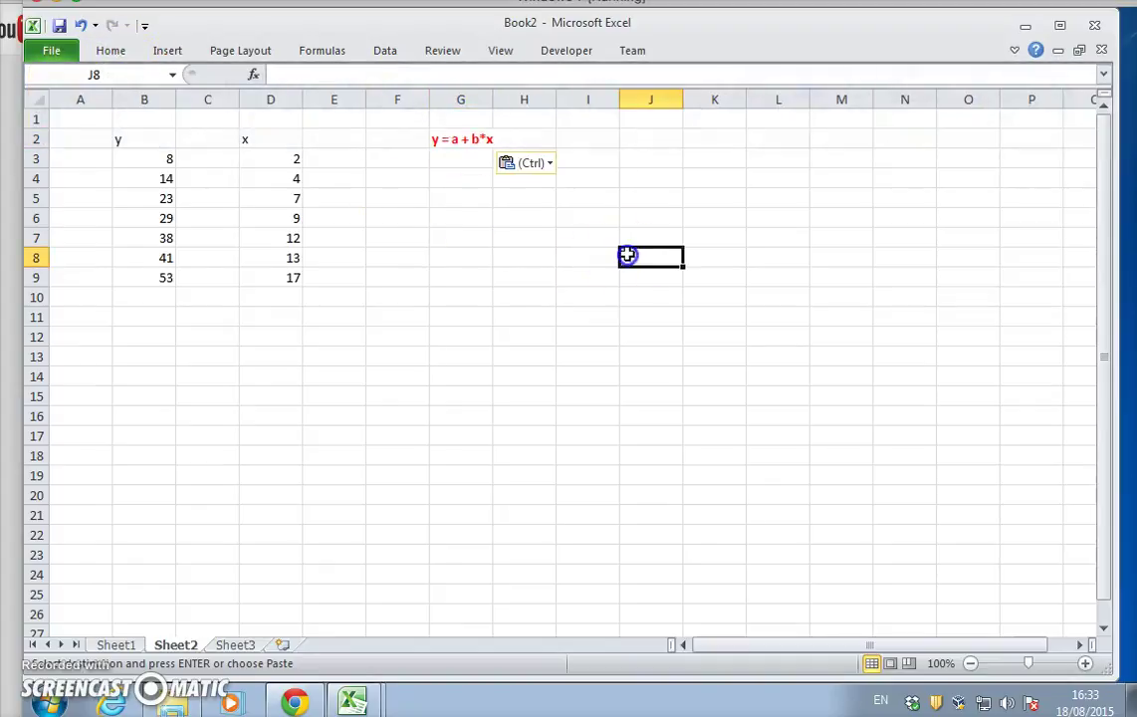
- Enter the coefficient labels a in cell I2 and b in cell I3, and move to cell J2
left_click(589, 140)
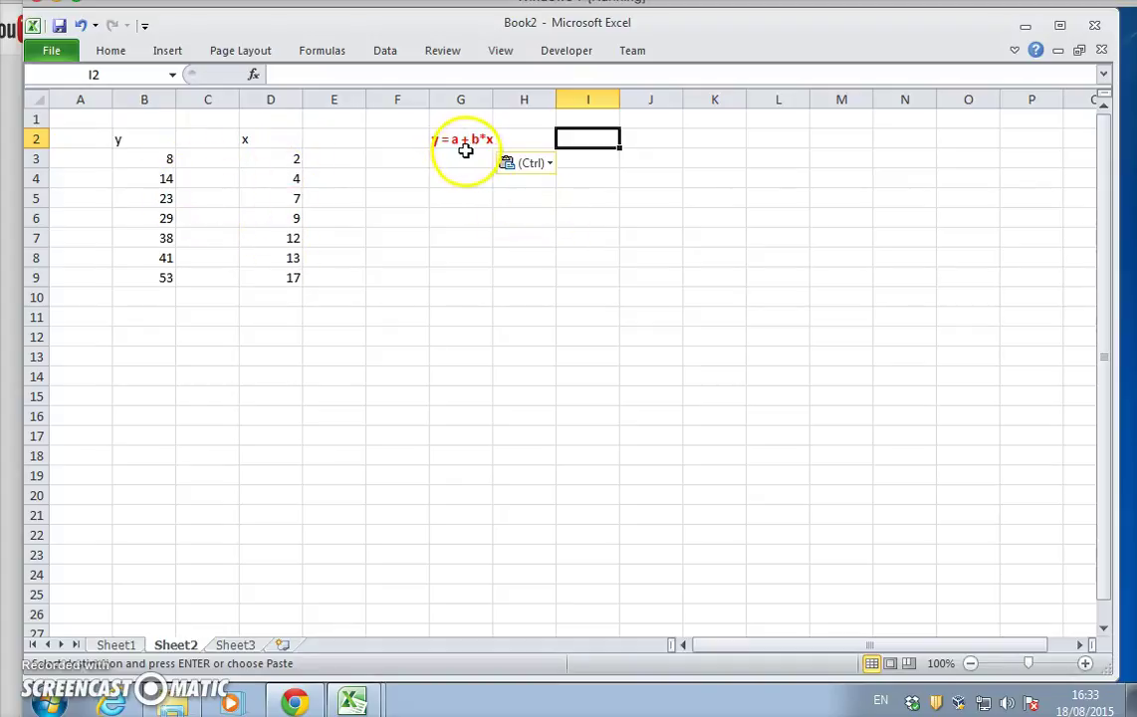
type("a")
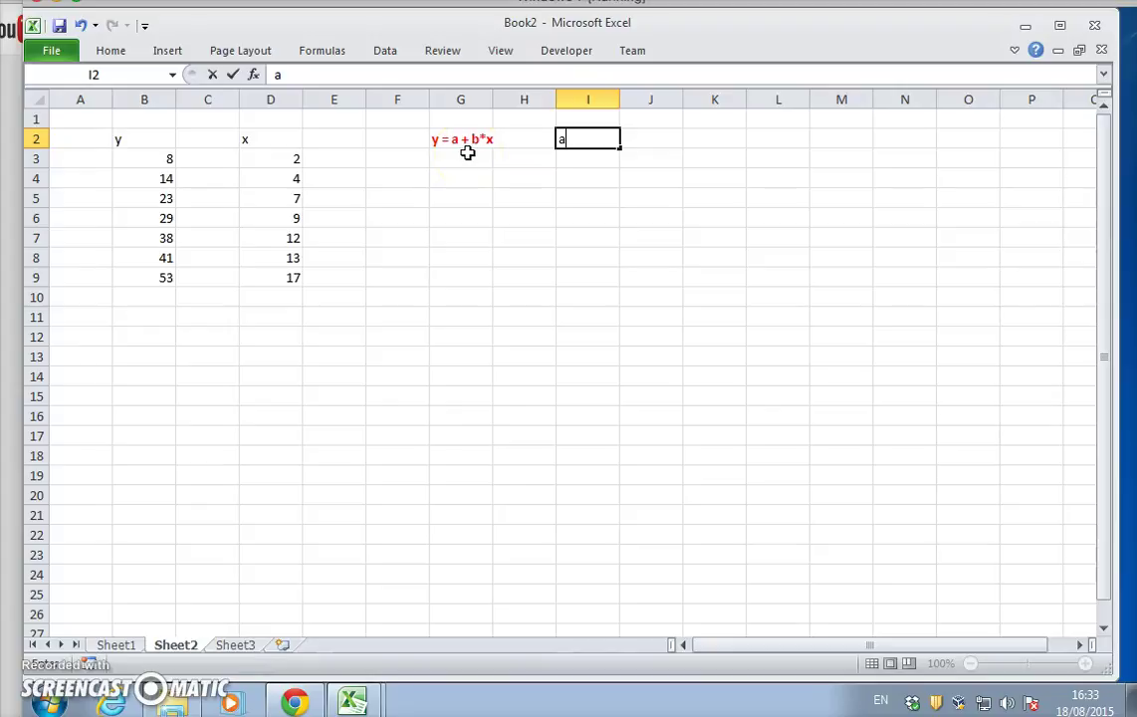
key("Return")
type("b")
key("Tab")
key("Up")
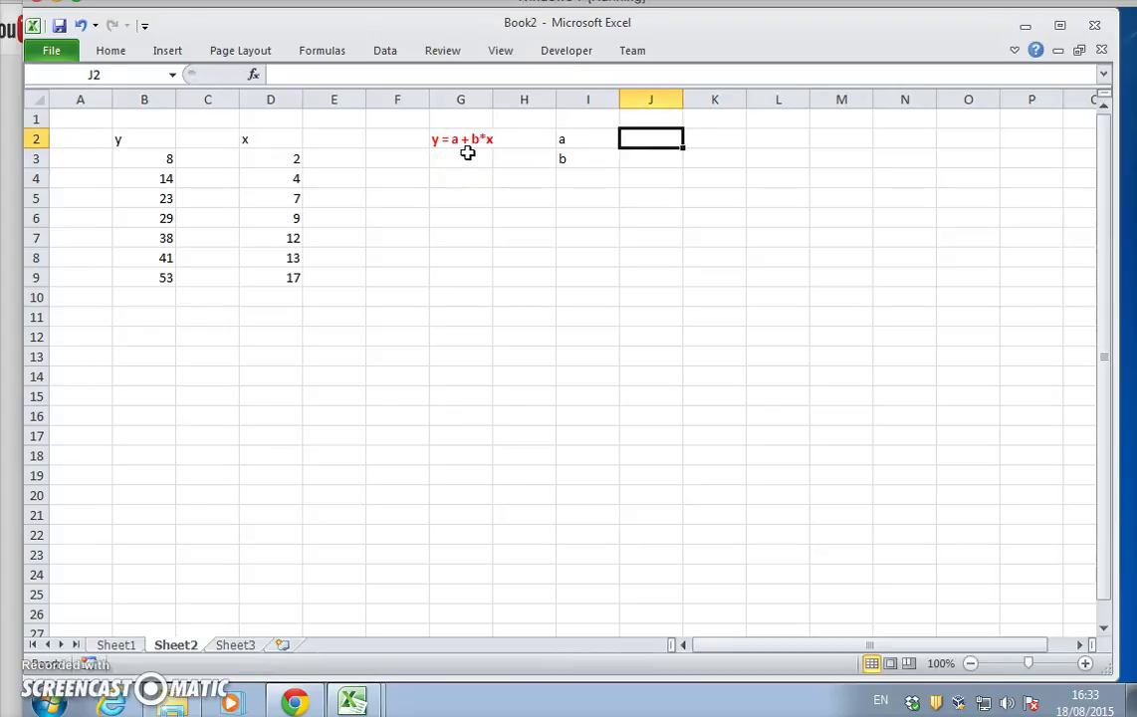
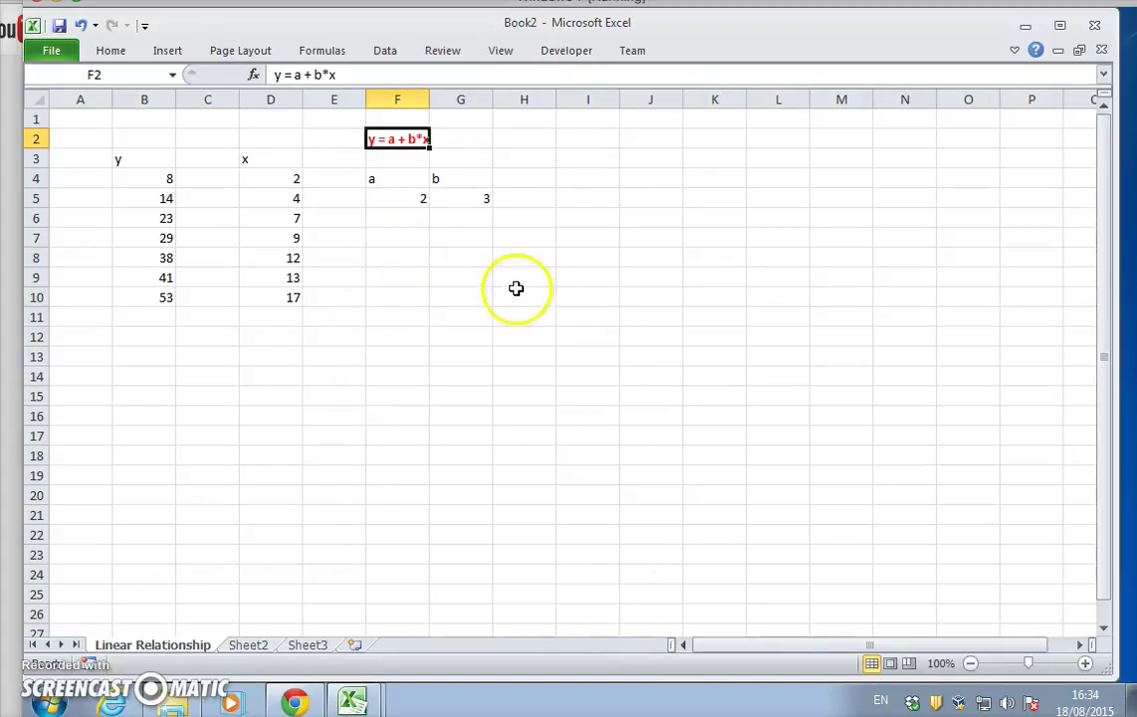
- Insert two blank columns at column F of Sheet2, between the data table and the equation
left_click(249, 644)
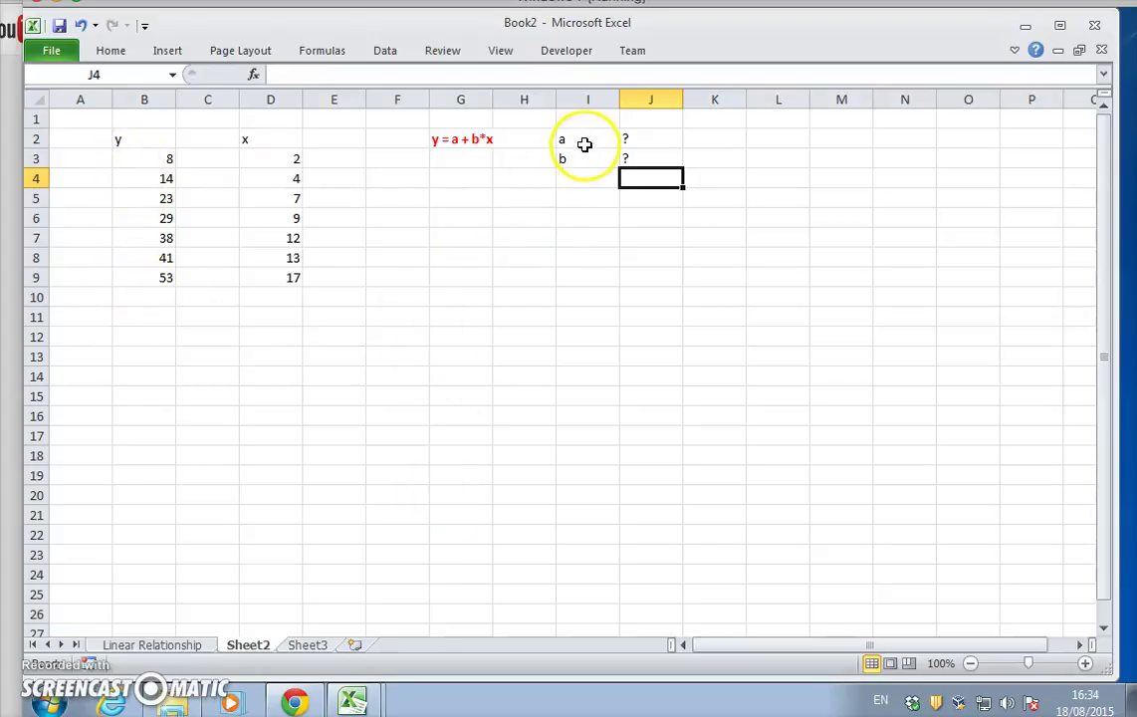
left_click_drag(602, 139, 632, 160)
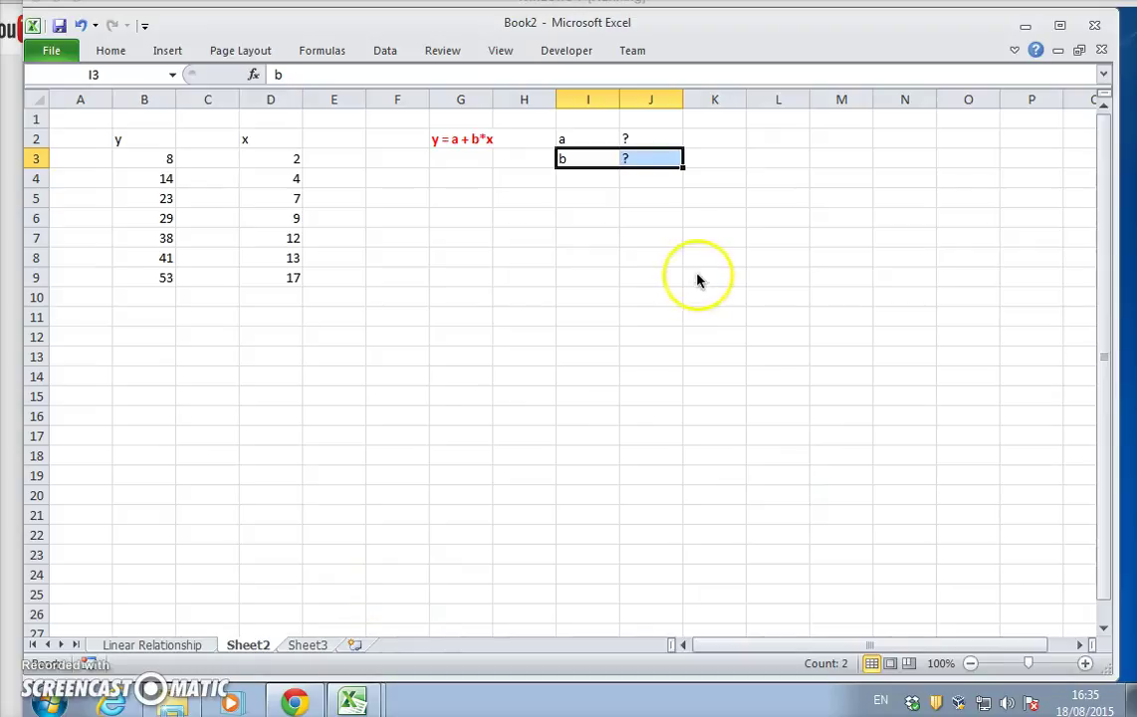
left_click(399, 116)
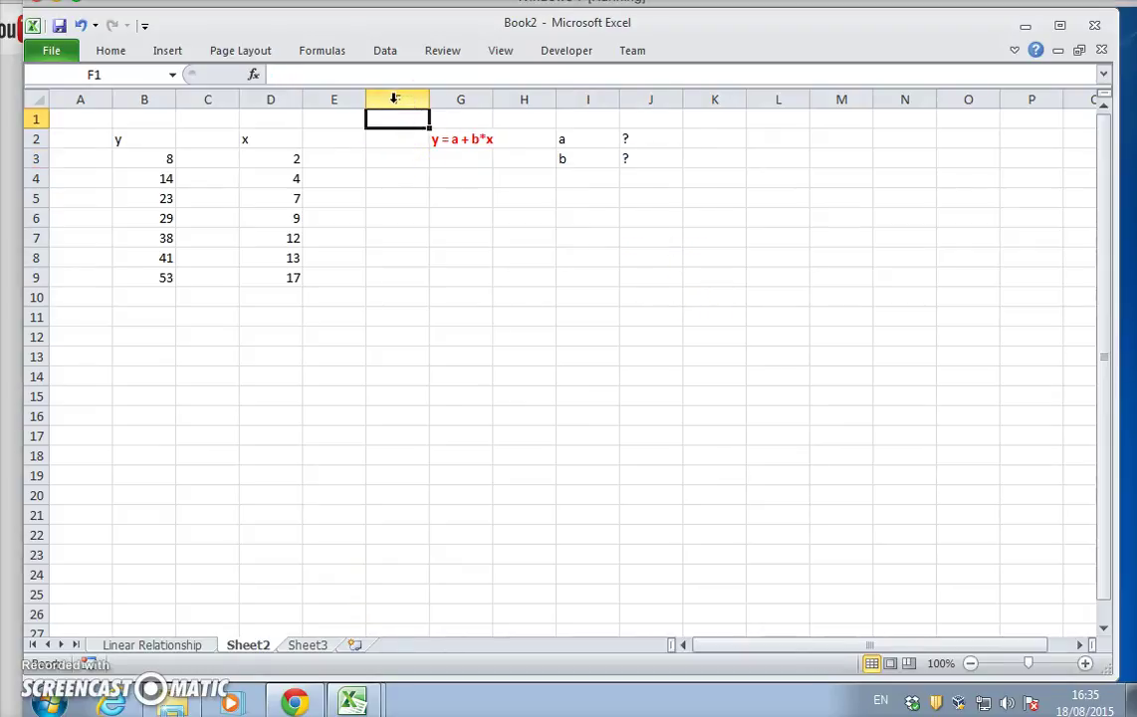
right_click(395, 100)
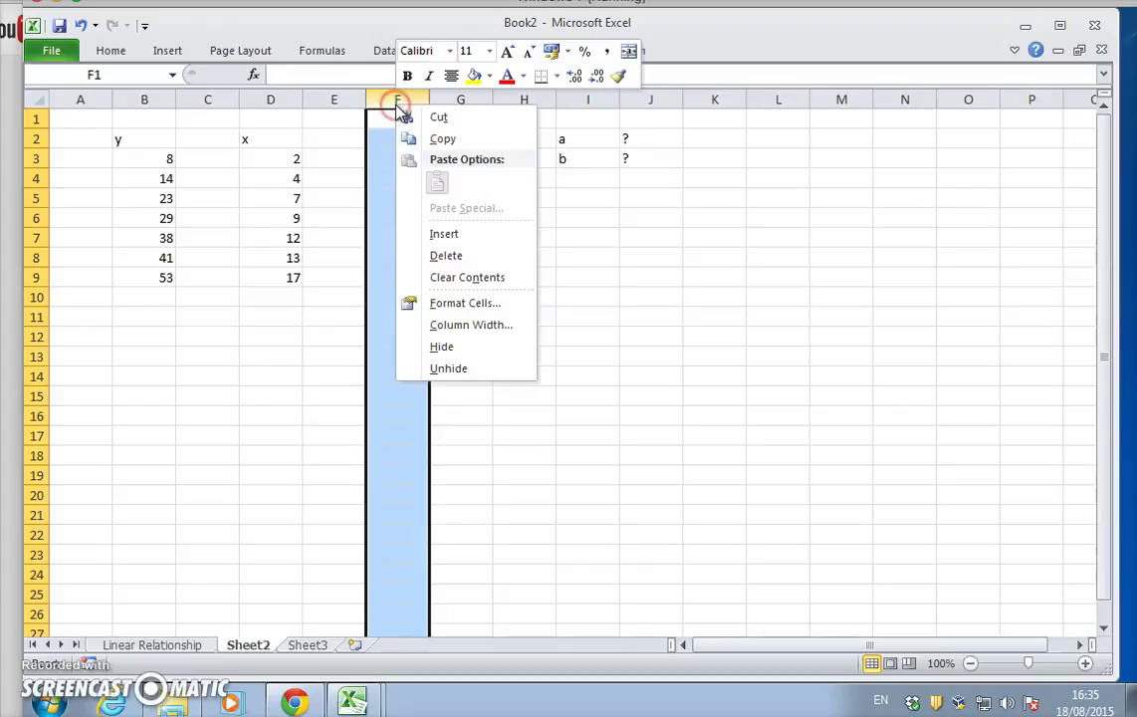
left_click(462, 234)
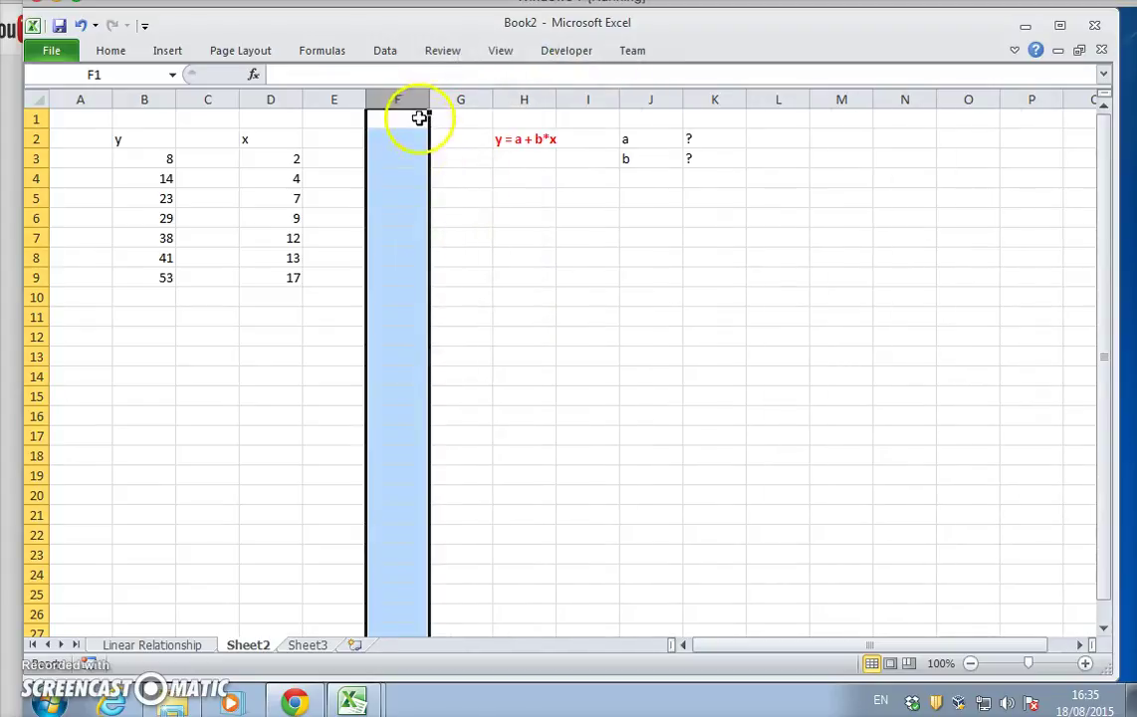
right_click(408, 97)
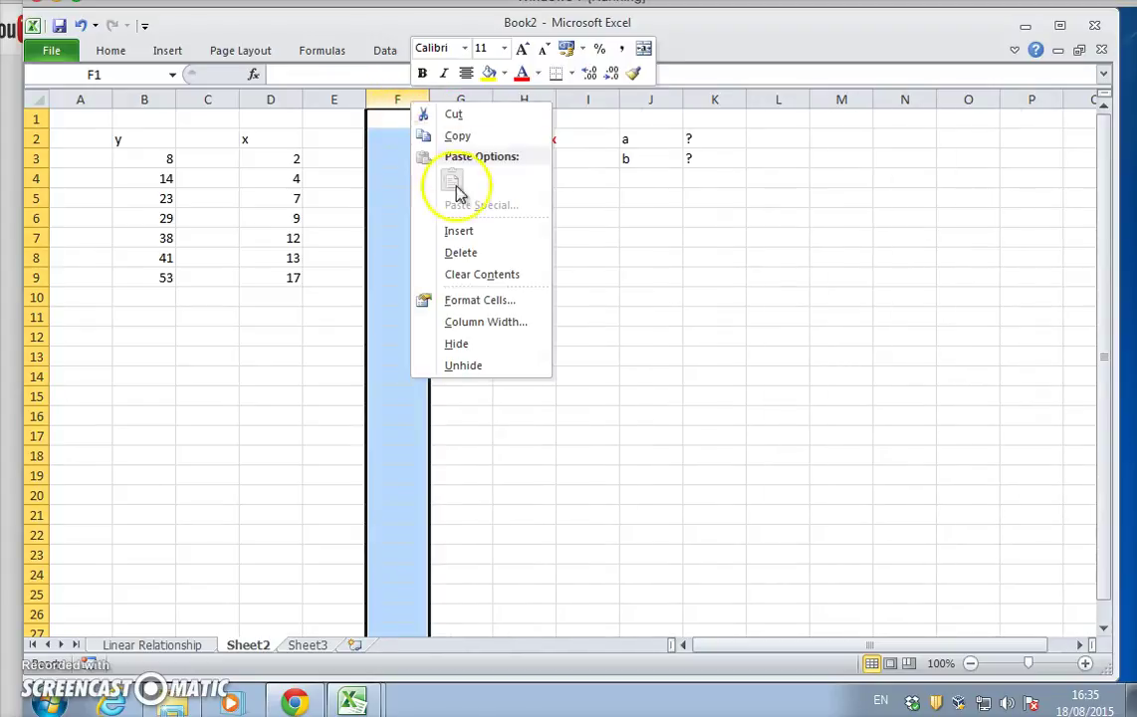
left_click(461, 232)
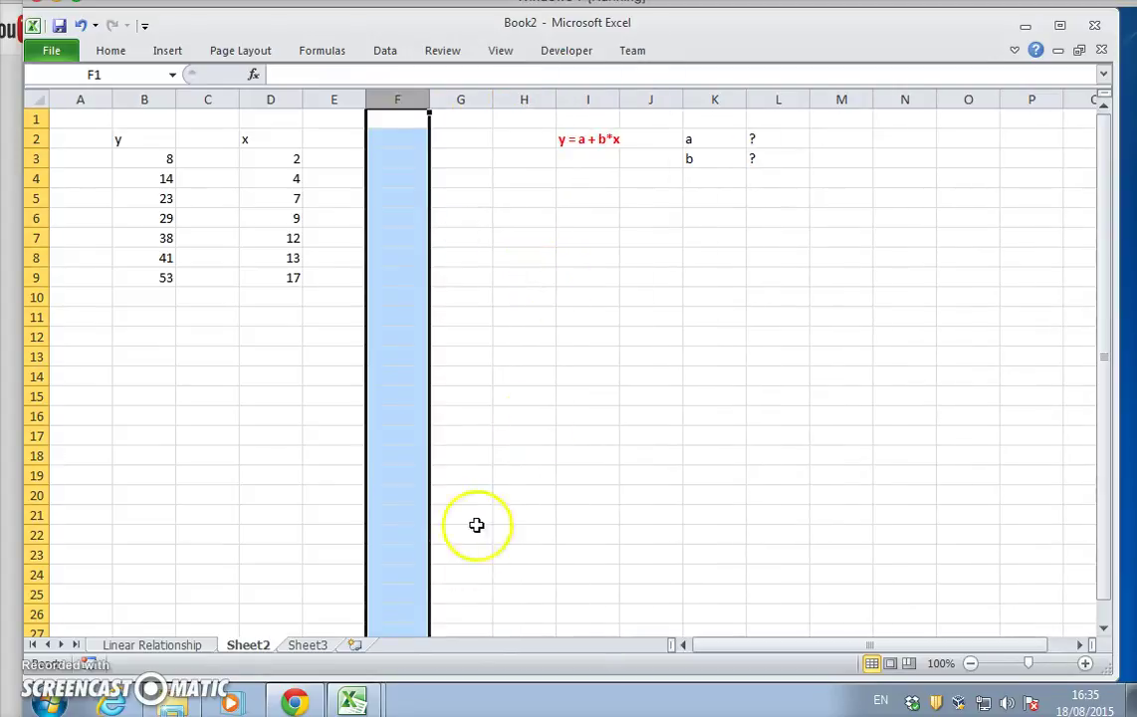
- Rename Sheet3 as Linear Regression and return to Sheet2
left_click(309, 645)
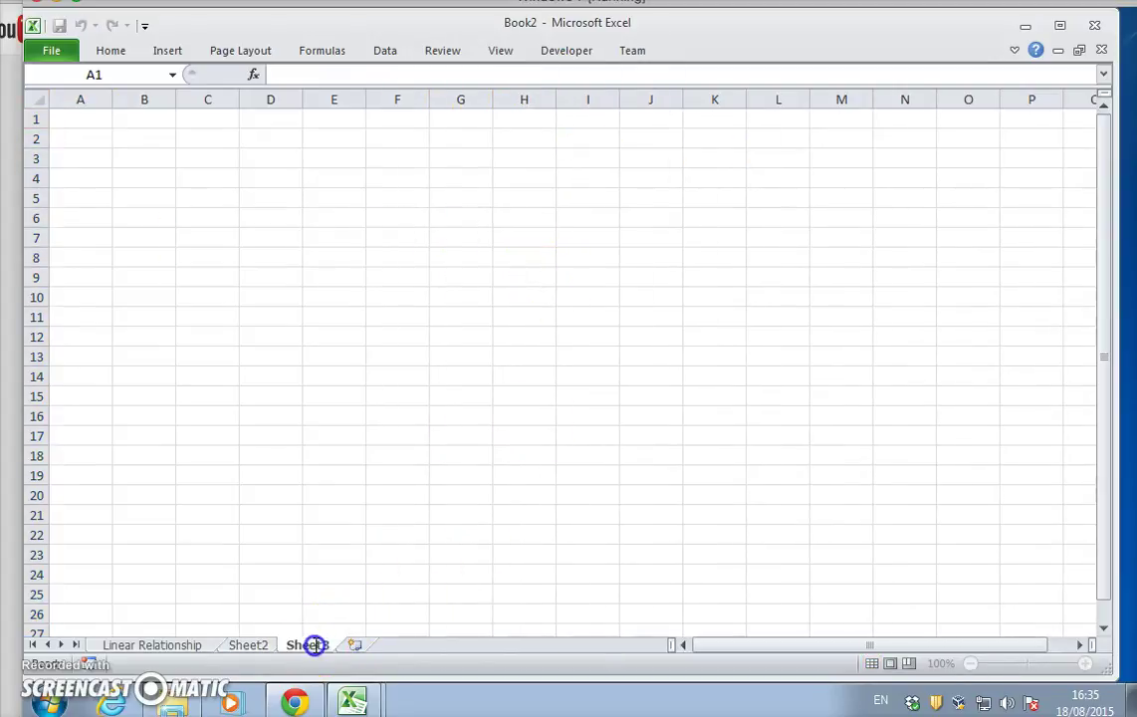
double_click(321, 645)
key("BackSpace")
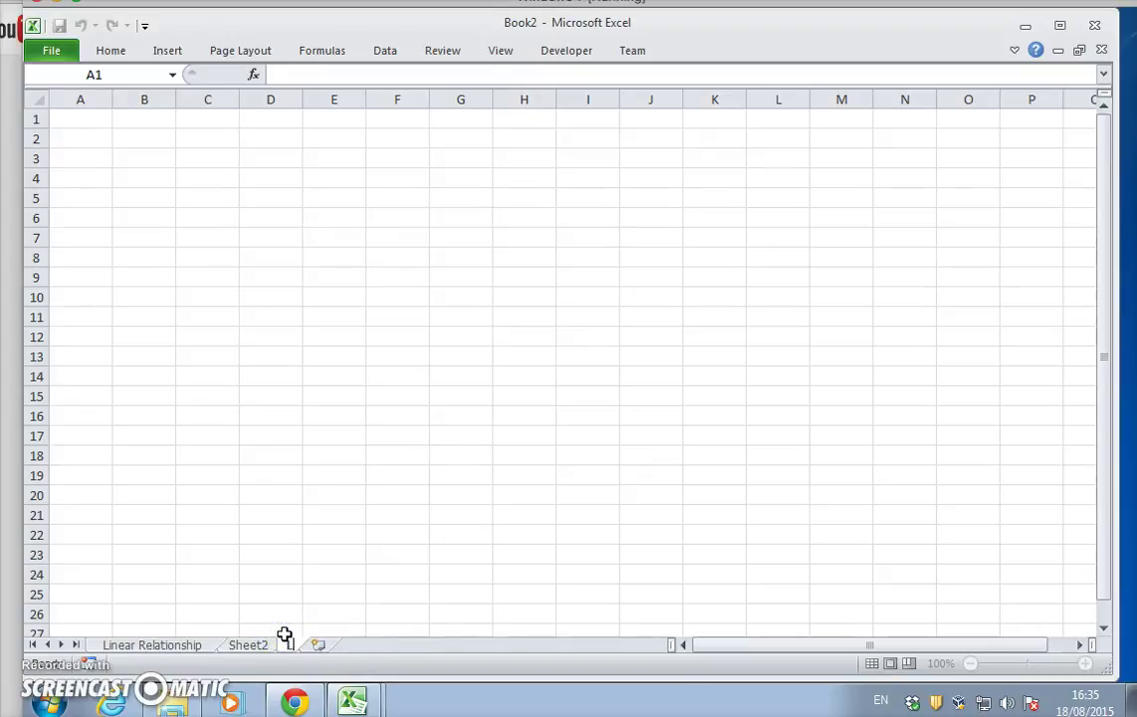
type("Linear Relat")
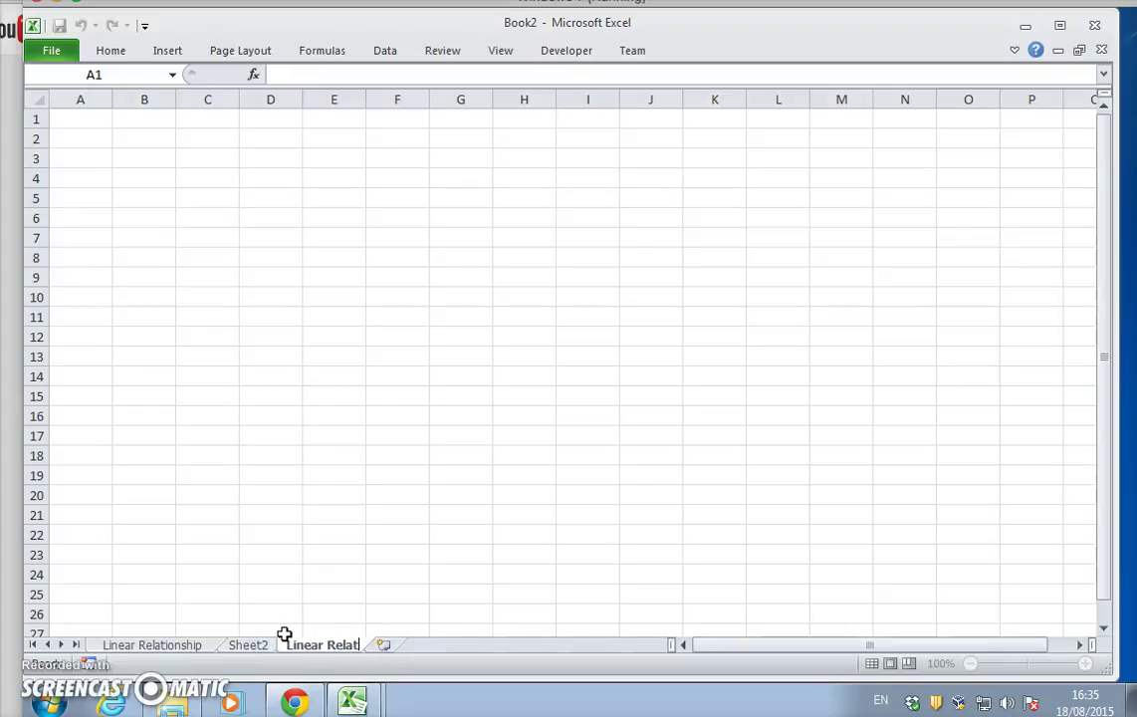
key("BackSpace")
key("BackSpace")
key("BackSpace")
type("ression")
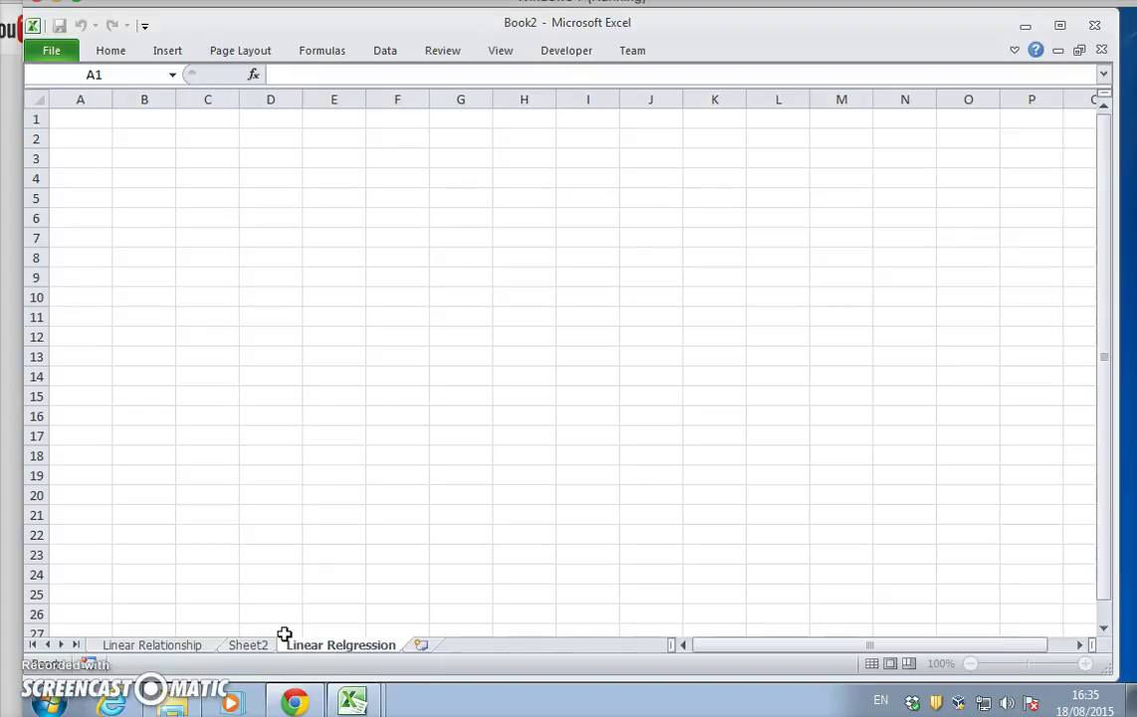
key("Return")
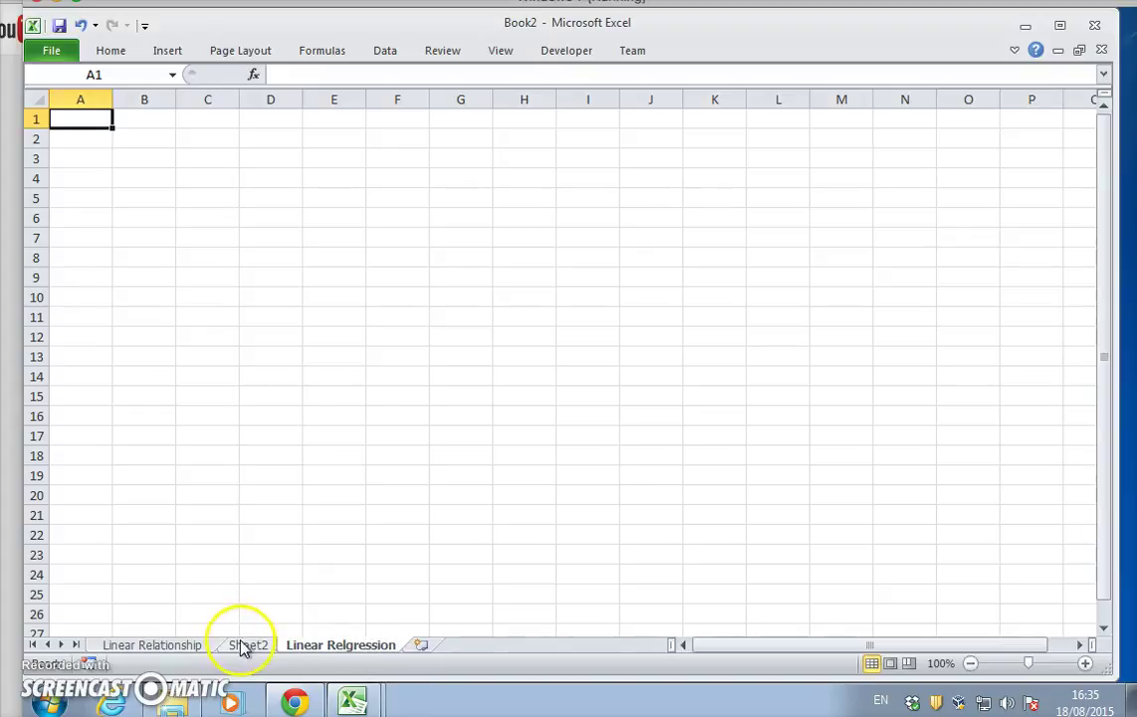
double_click(343, 643)
left_click(346, 642)
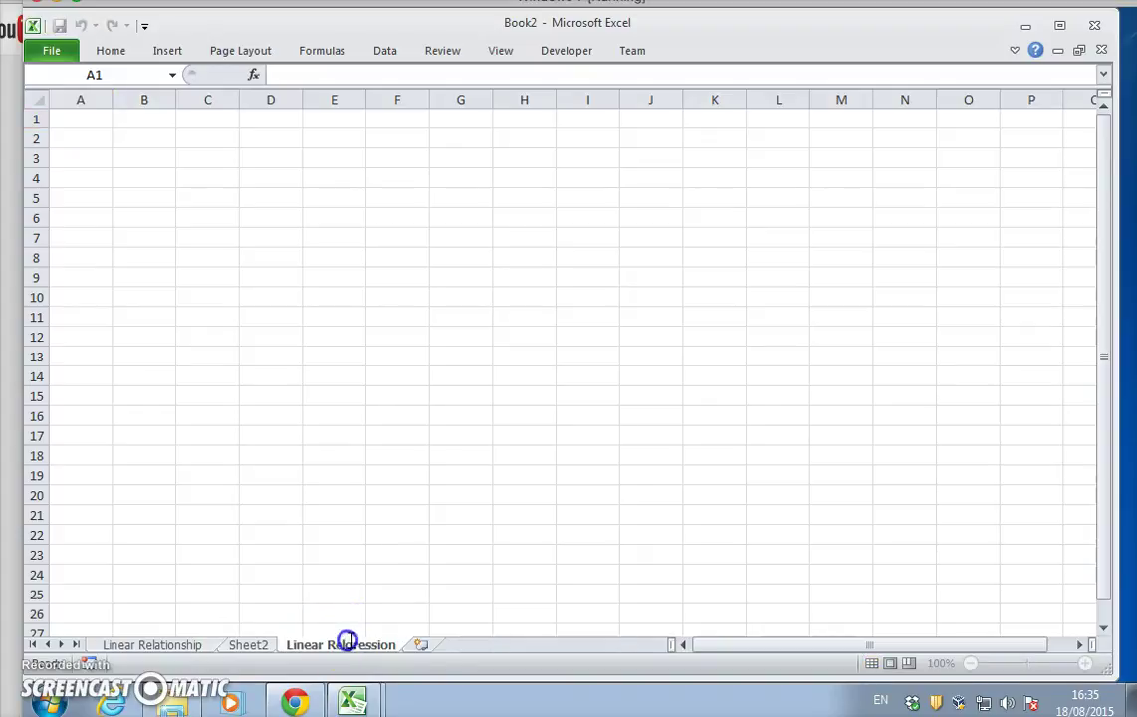
key("Delete")
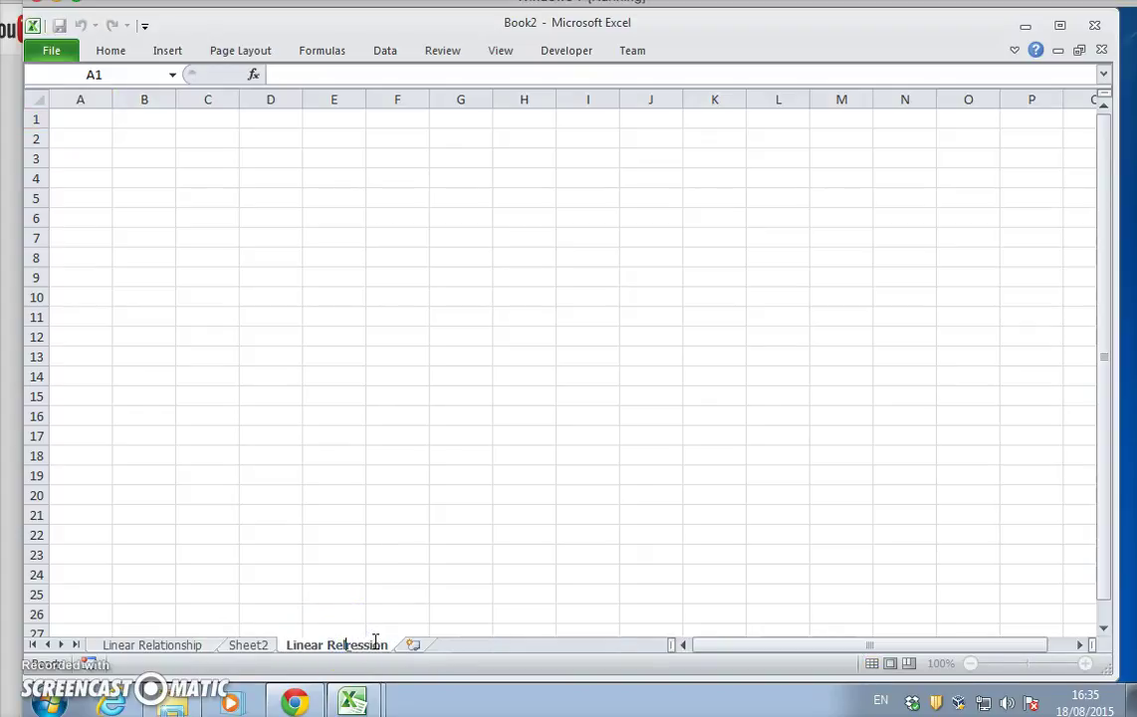
left_click(461, 704)
key("BackSpace")
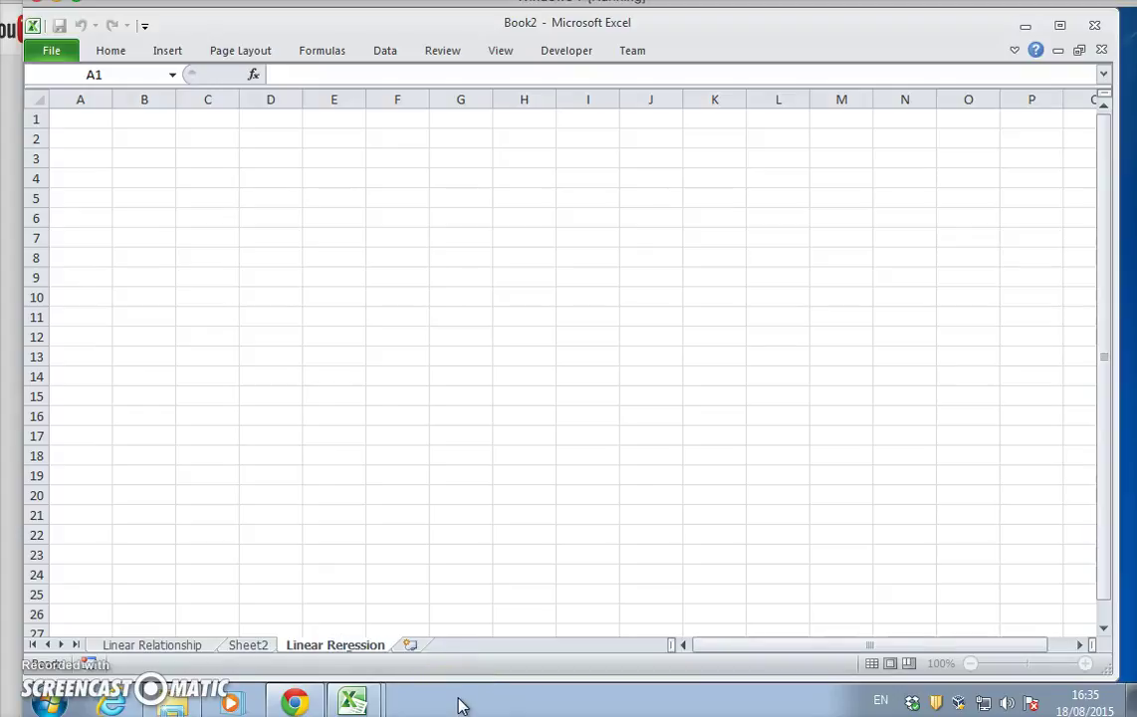
type("gre")
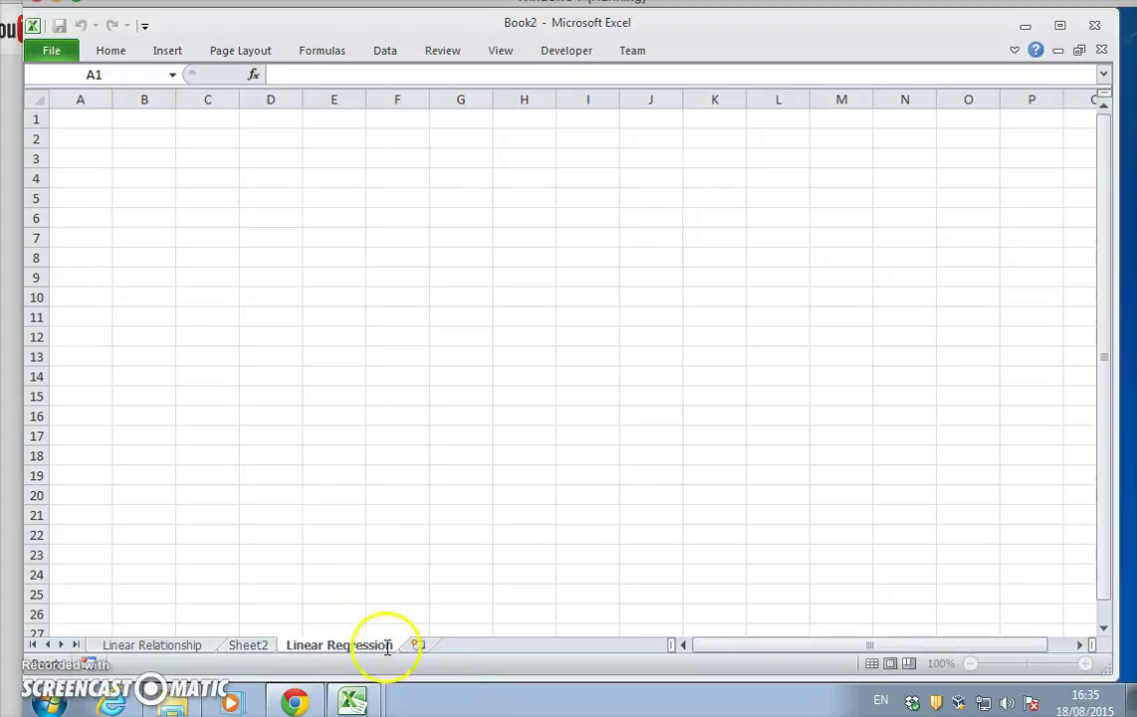
left_click(257, 645)
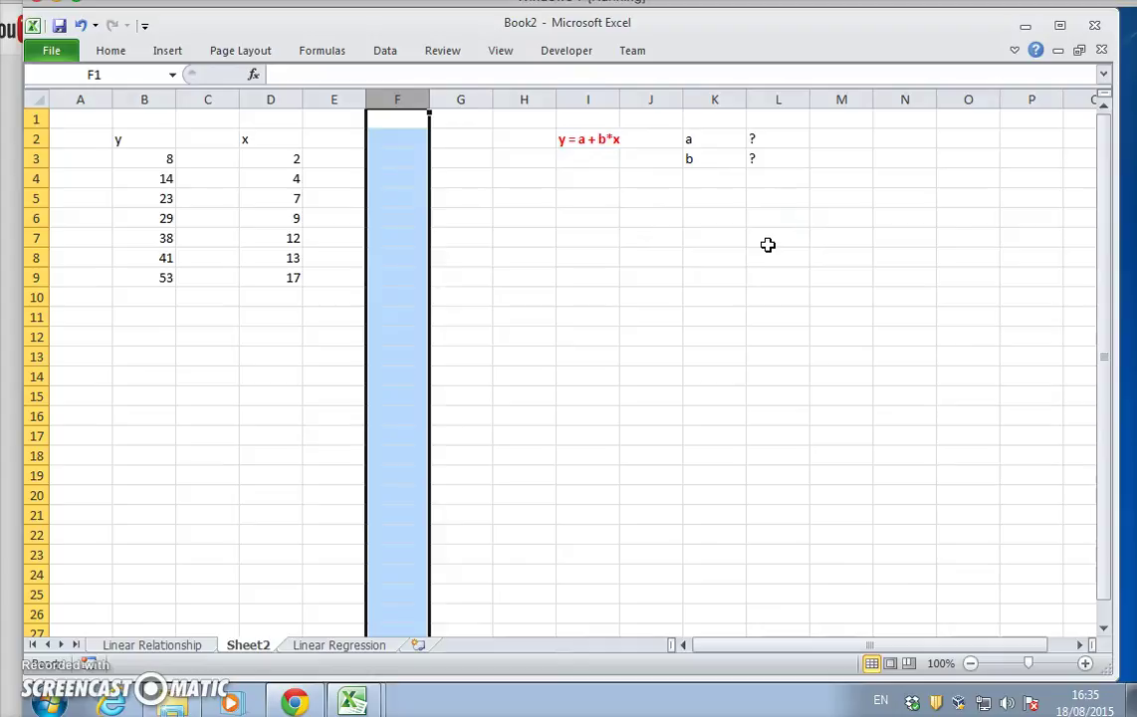
- Enter the heading Initial Seed Values in cell B12, with labels a in B13 and b in C13
left_click(209, 335)
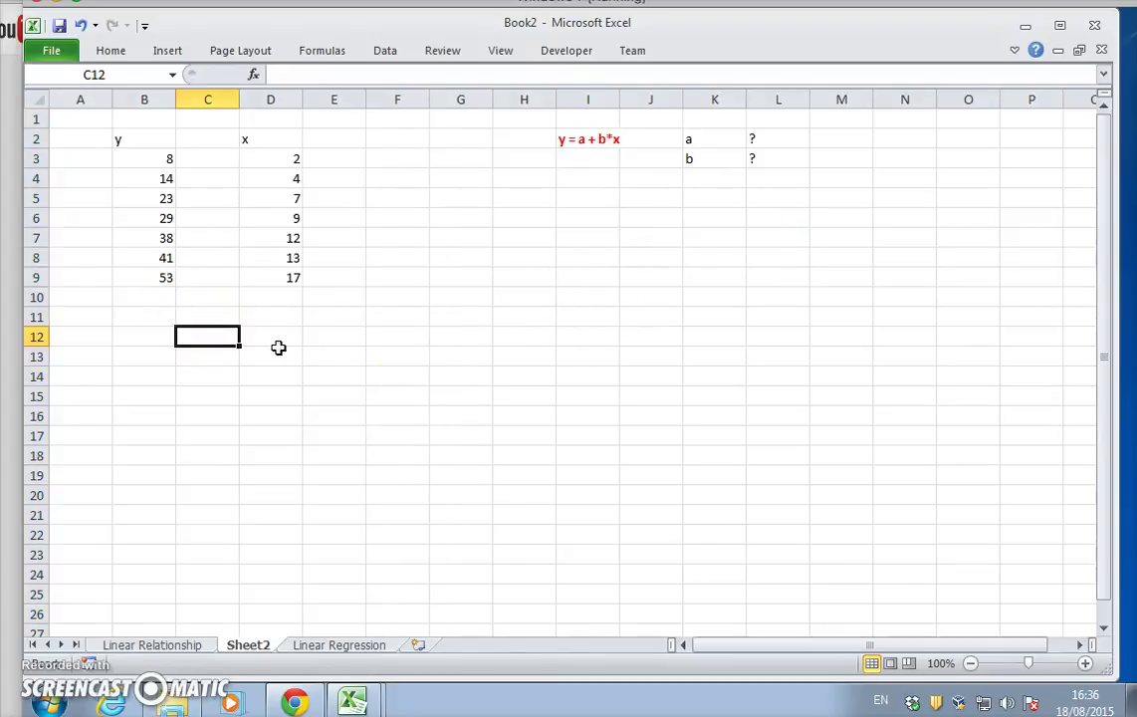
left_click(145, 335)
type("Initial Seed Values")
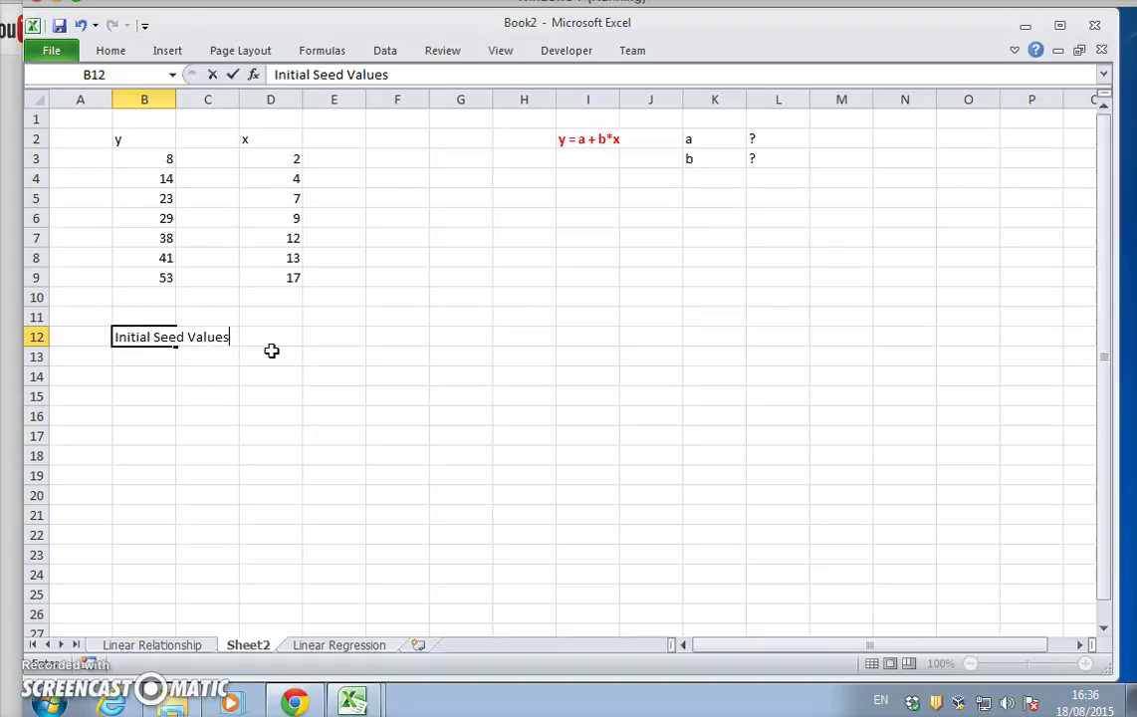
key("Return")
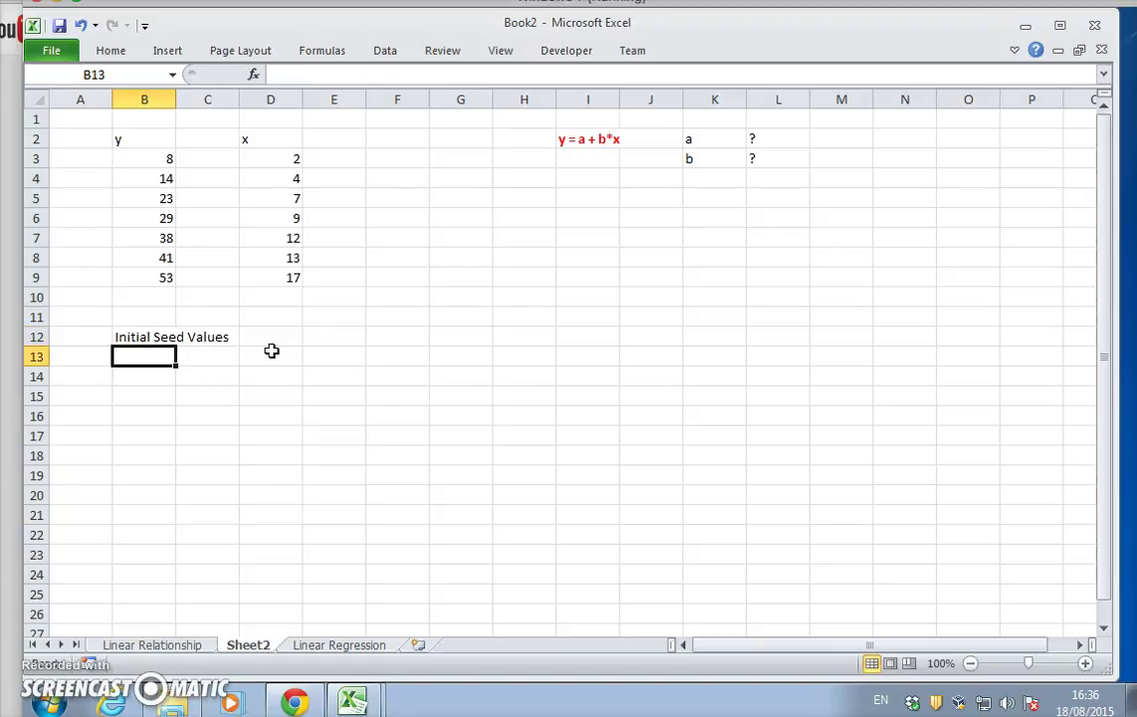
type("a")
key("Tab")
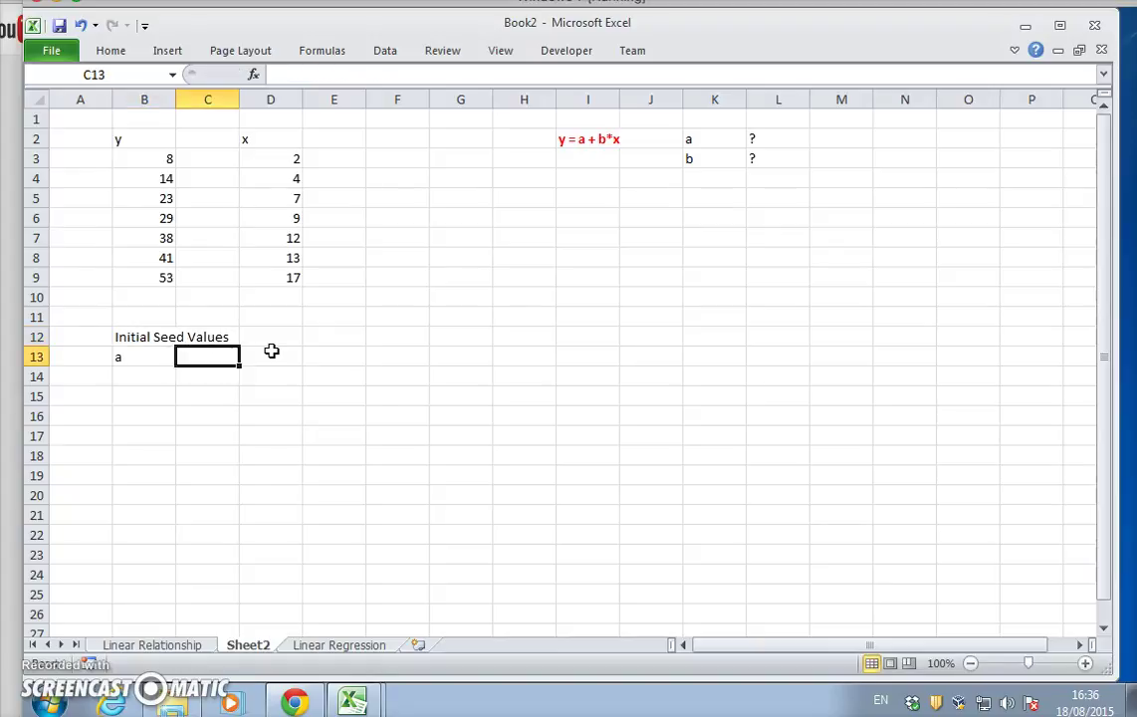
type("b")
key("Return")
- Enter a starting value of 1 for a in cell B14 and 1 for b in C14
key("Left")
type("1")
key("Tab")
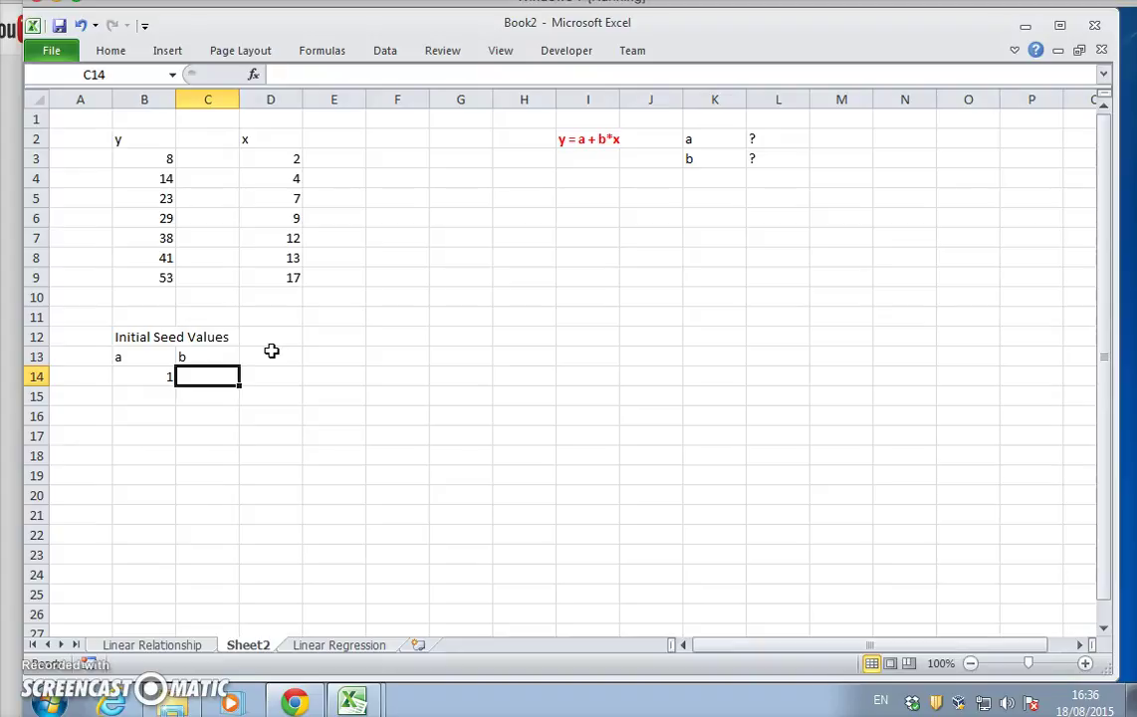
type("1")
key("Tab")
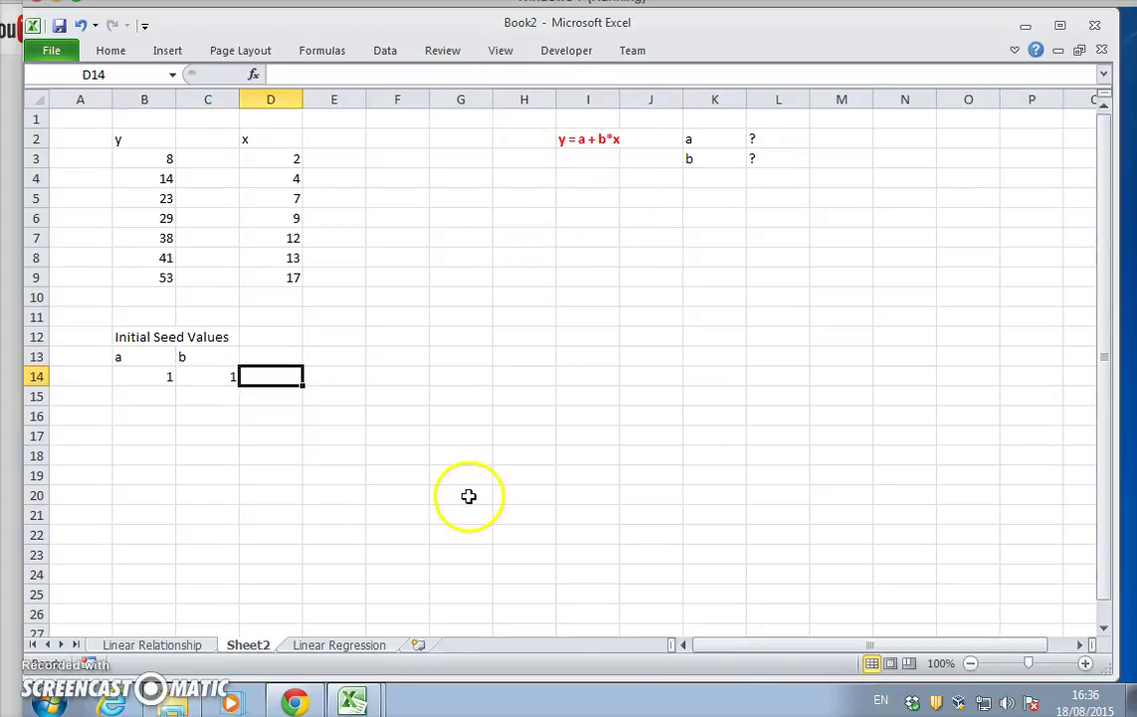
- Enter the column heading Y fit in cell F2
left_click(399, 158)
left_click(408, 142)
type("Y fit")
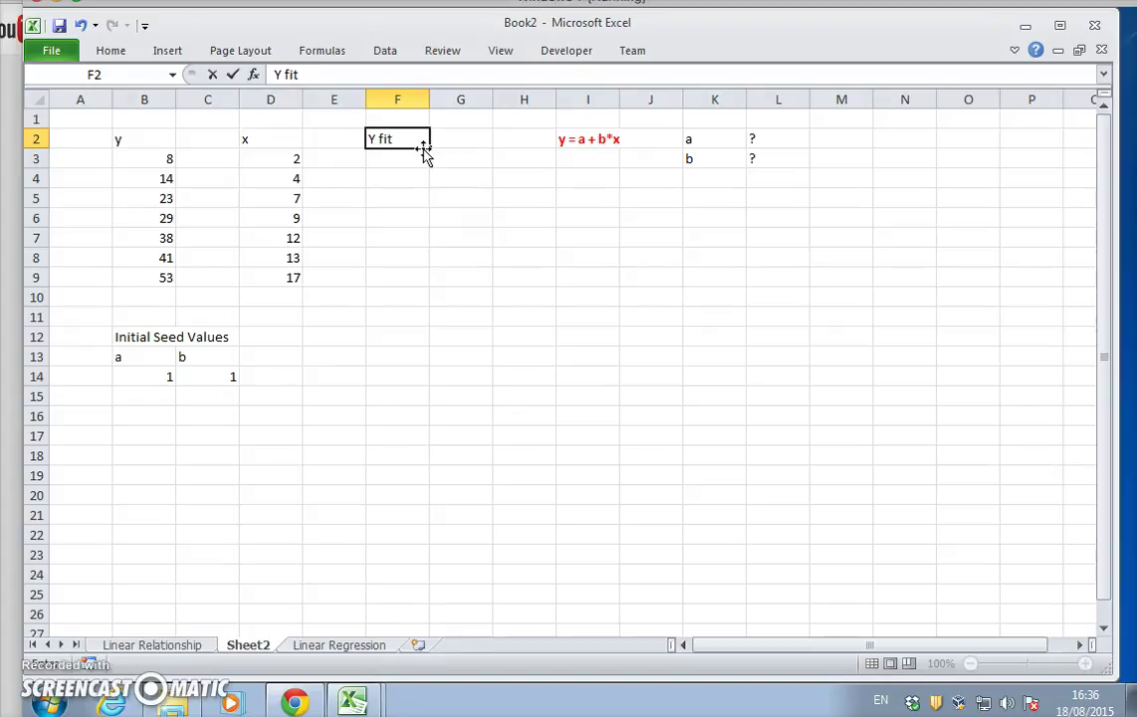
key("Return")
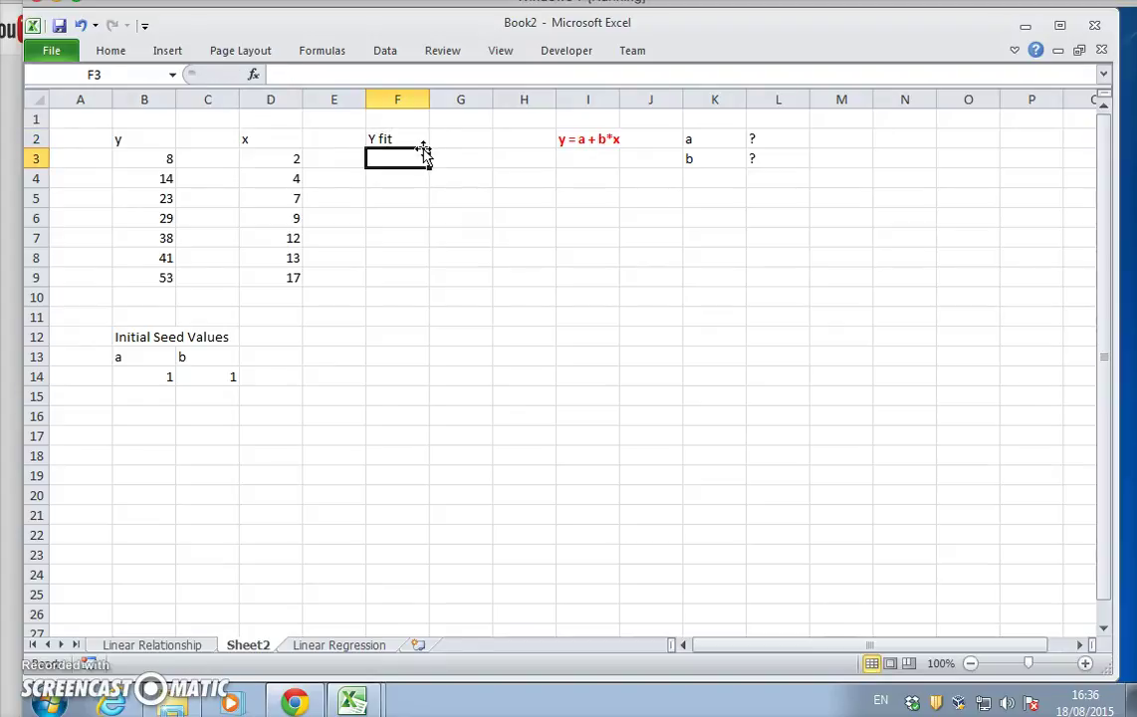
- Enter the formula =$B$14+$C$14*D3 in cell F3, with absolute references to the seed values, accepting Excel's proposed correction
left_click(394, 153)
type("==")
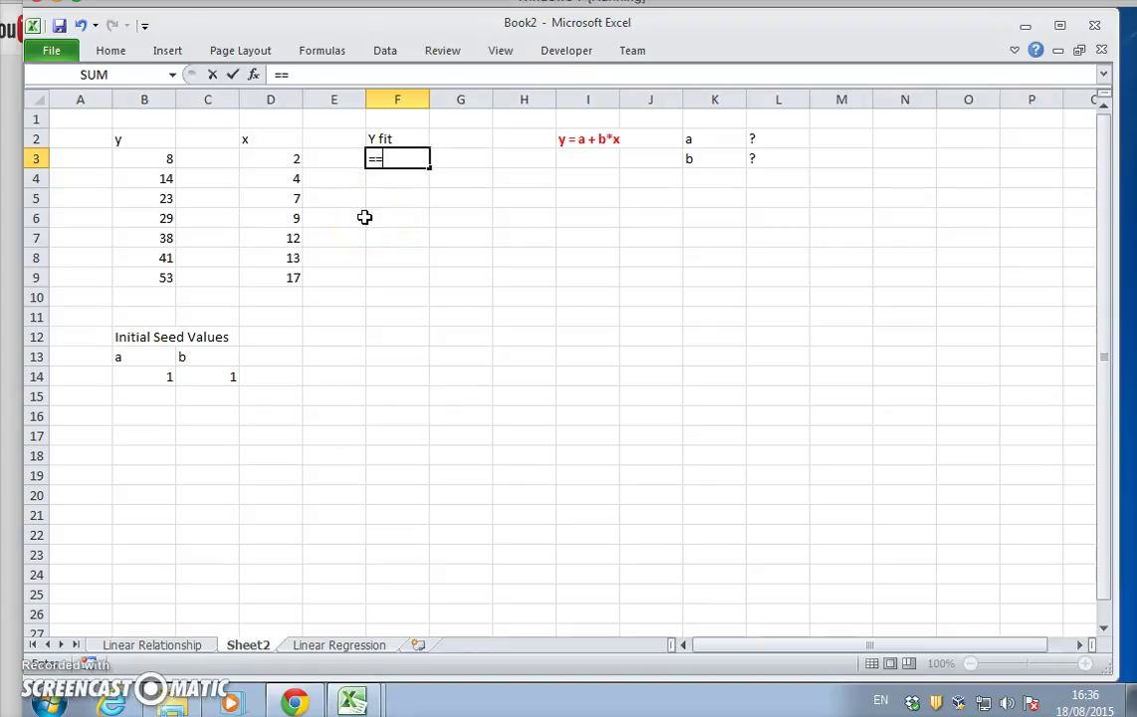
left_click(141, 374)
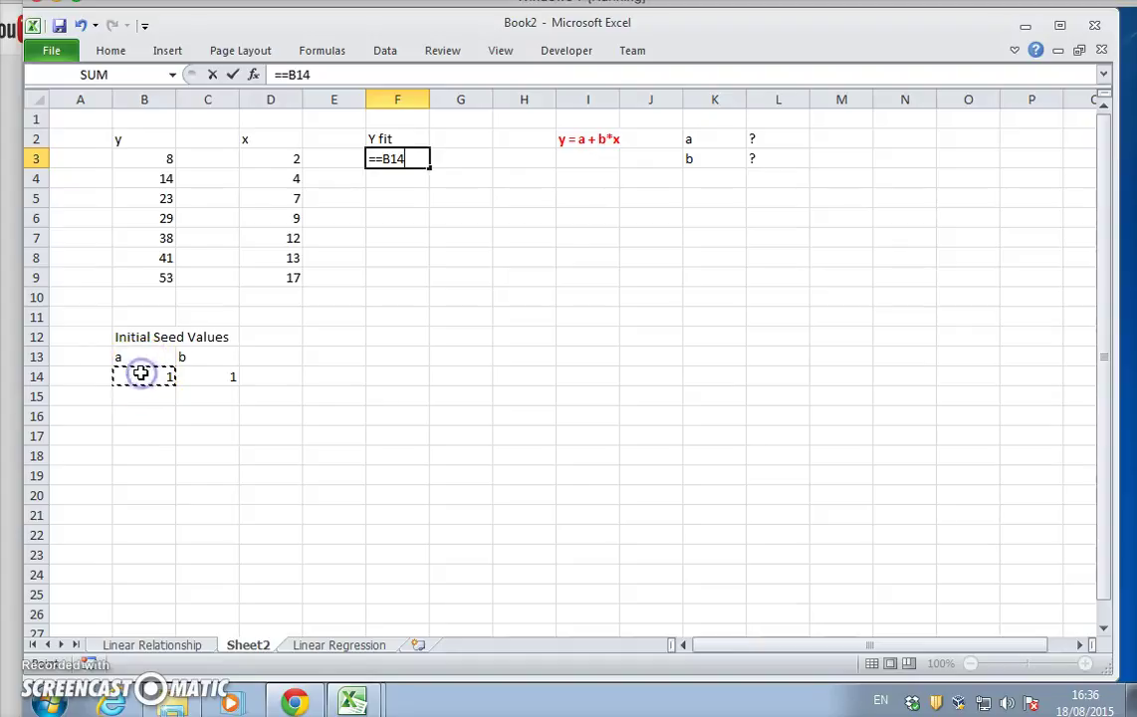
key("F4")
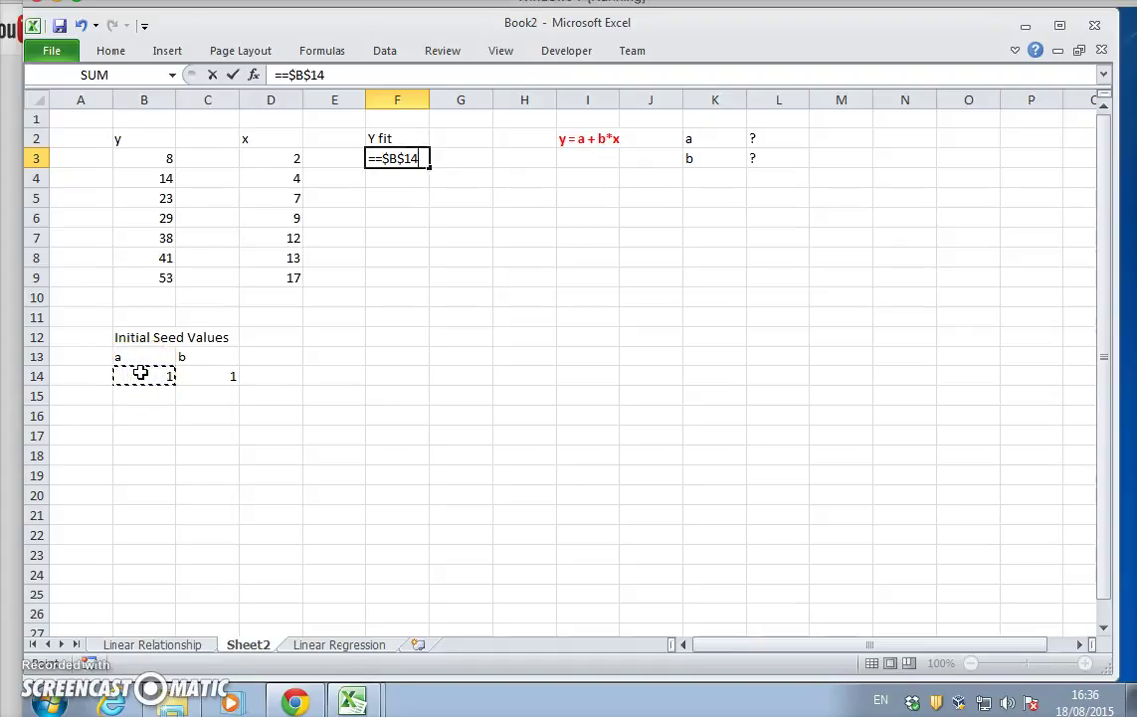
type("+")
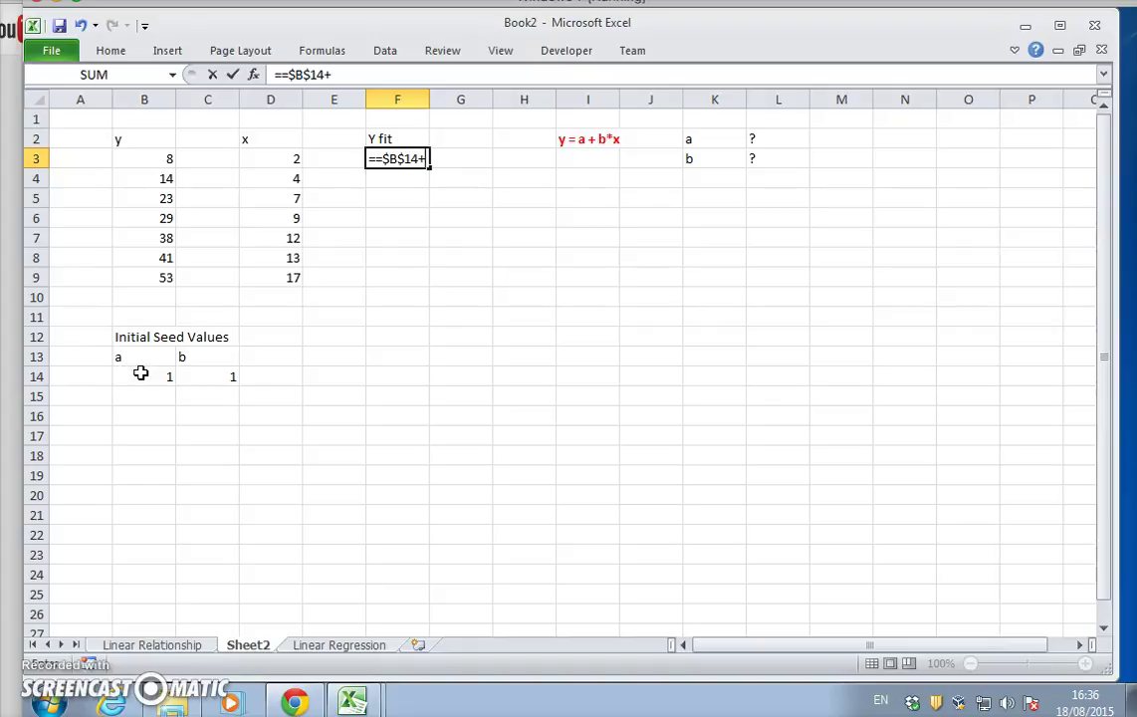
left_click(218, 371)
key("F4")
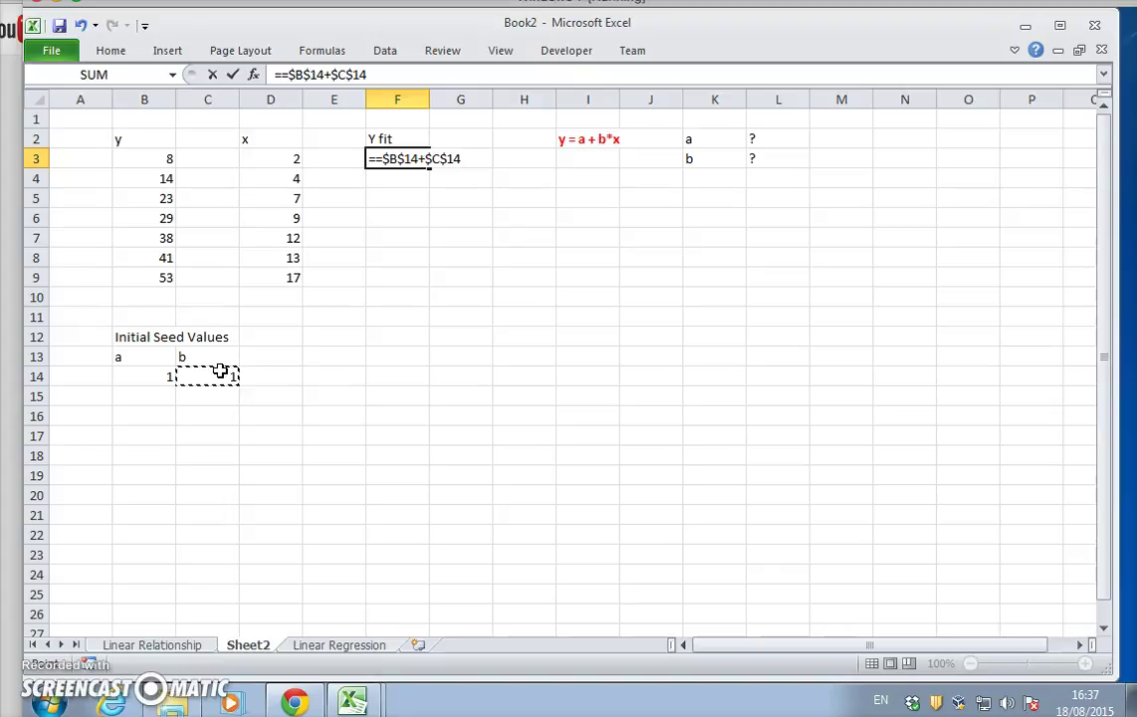
left_click(281, 158)
key("Return")
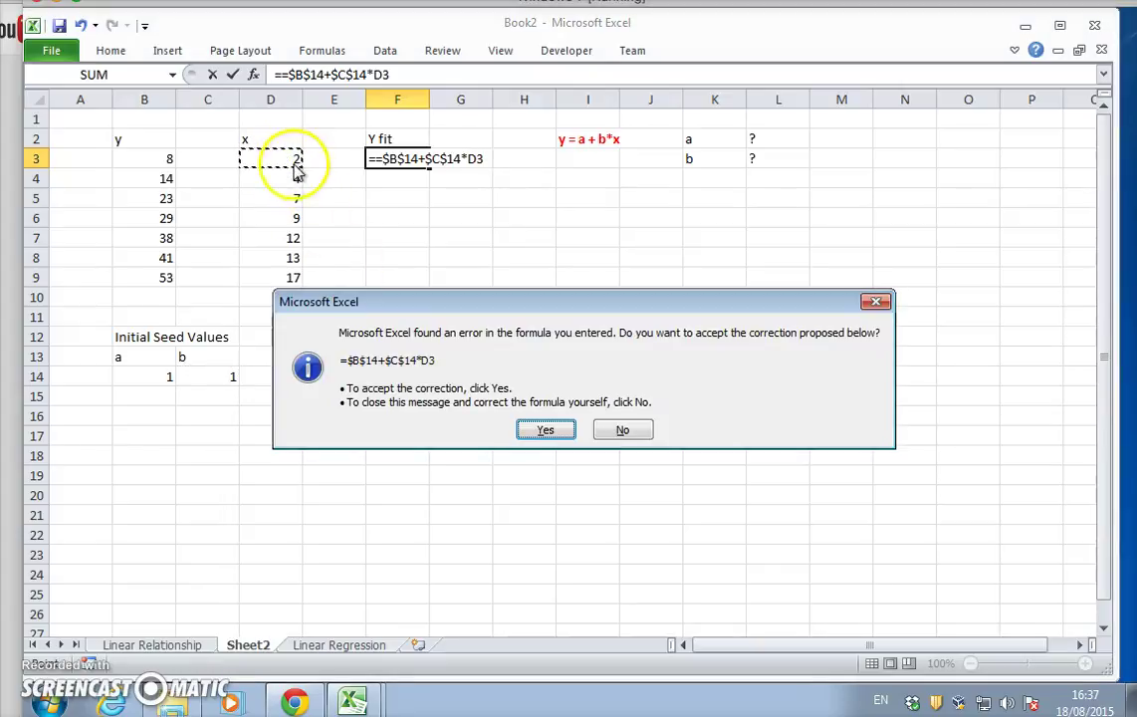
left_click(551, 429)
- Fill the Y fit formula from F3 down to F9 and inspect the cell references in F3
left_click(398, 158)
left_click_drag(428, 166, 426, 286)
left_click(415, 159)
double_click(416, 159)
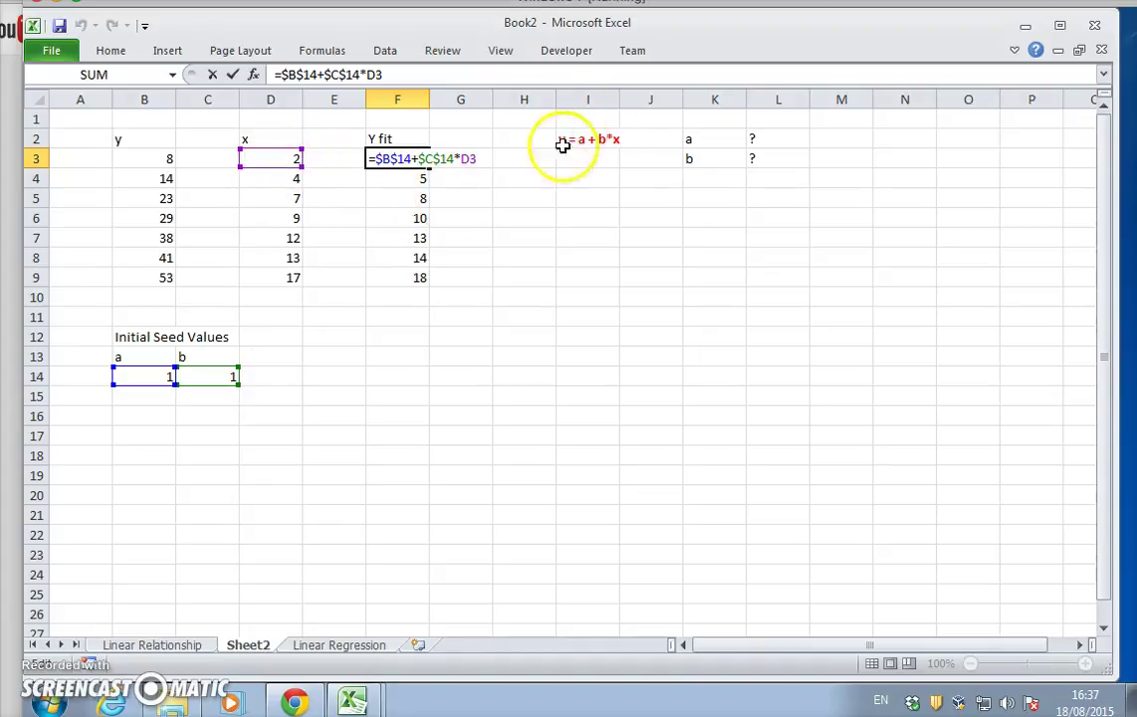
key("Return")
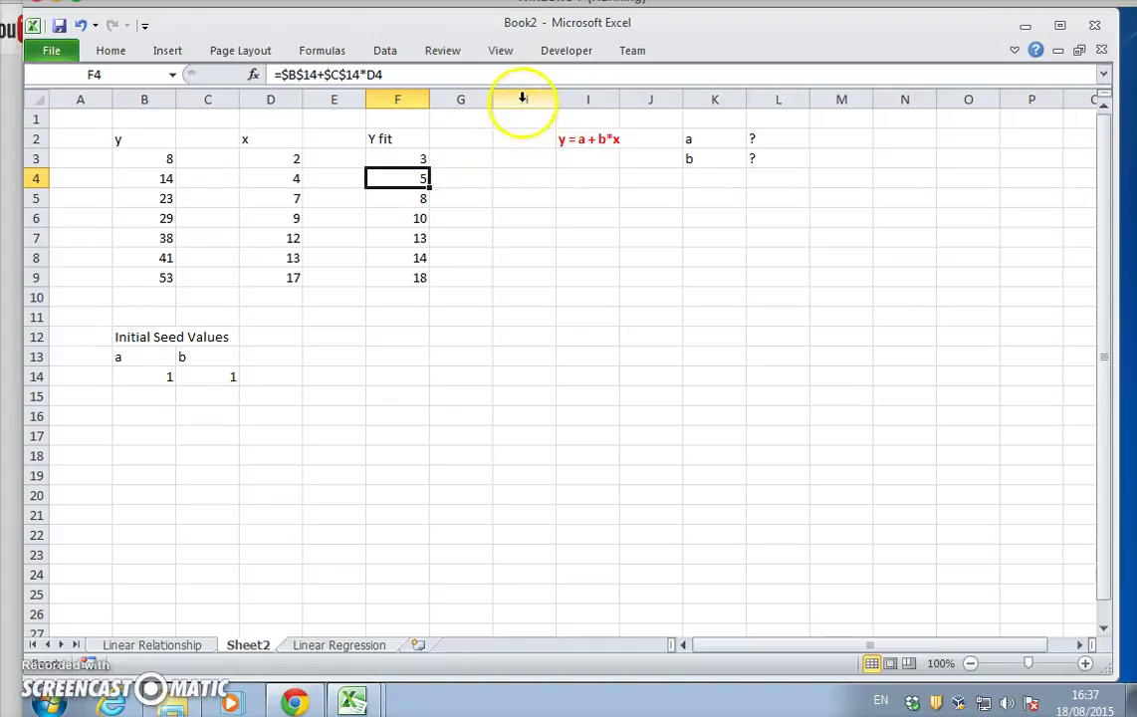
- Insert two blank columns at column G, between the Y fit column and the equation
left_click_drag(476, 98, 503, 100)
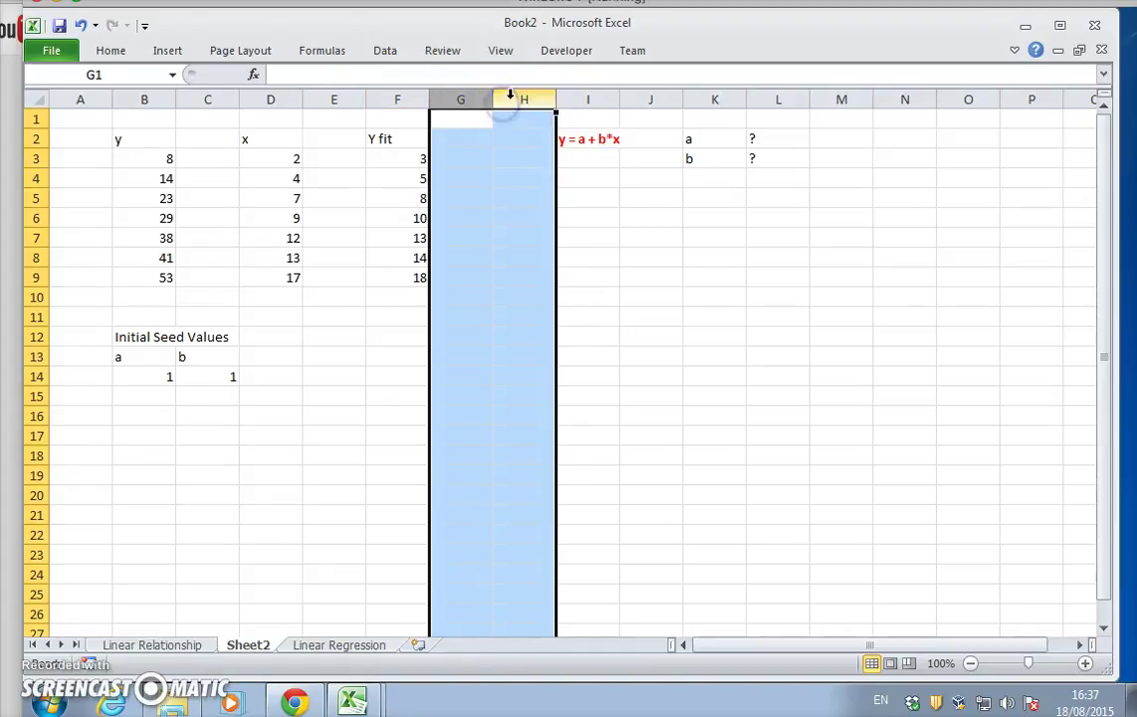
right_click(508, 94)
left_click(535, 226)
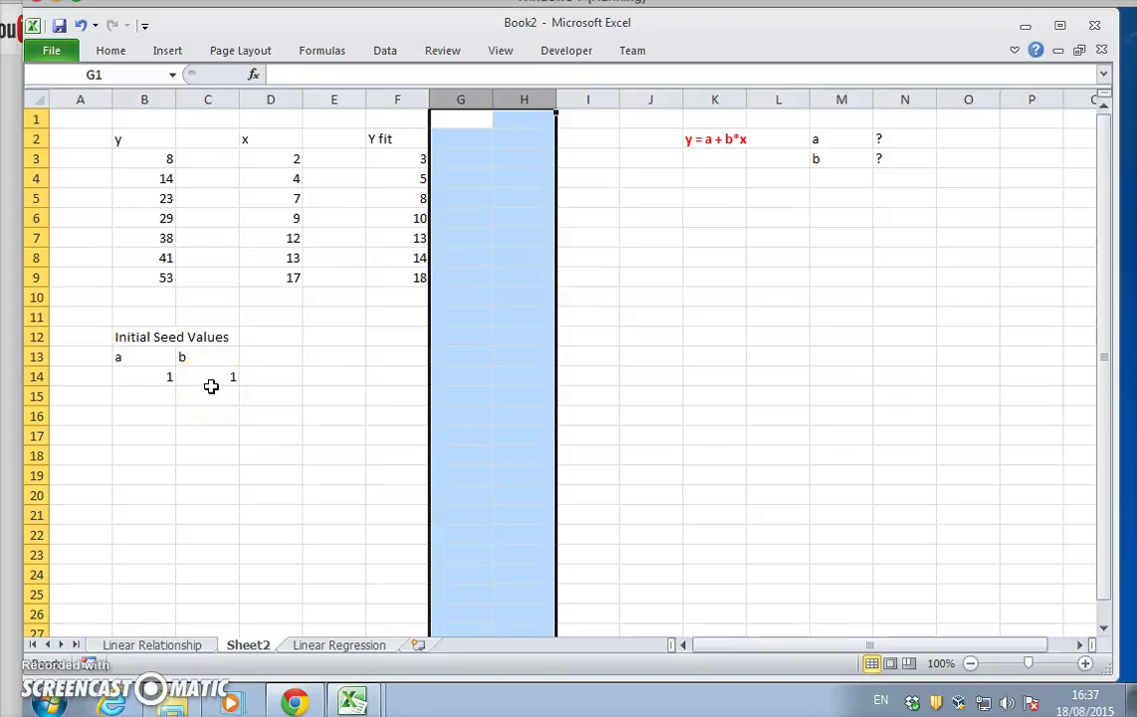
- Enter the heading Error in cell H2 and the formula =B3-F3 in H3
left_click(524, 145)
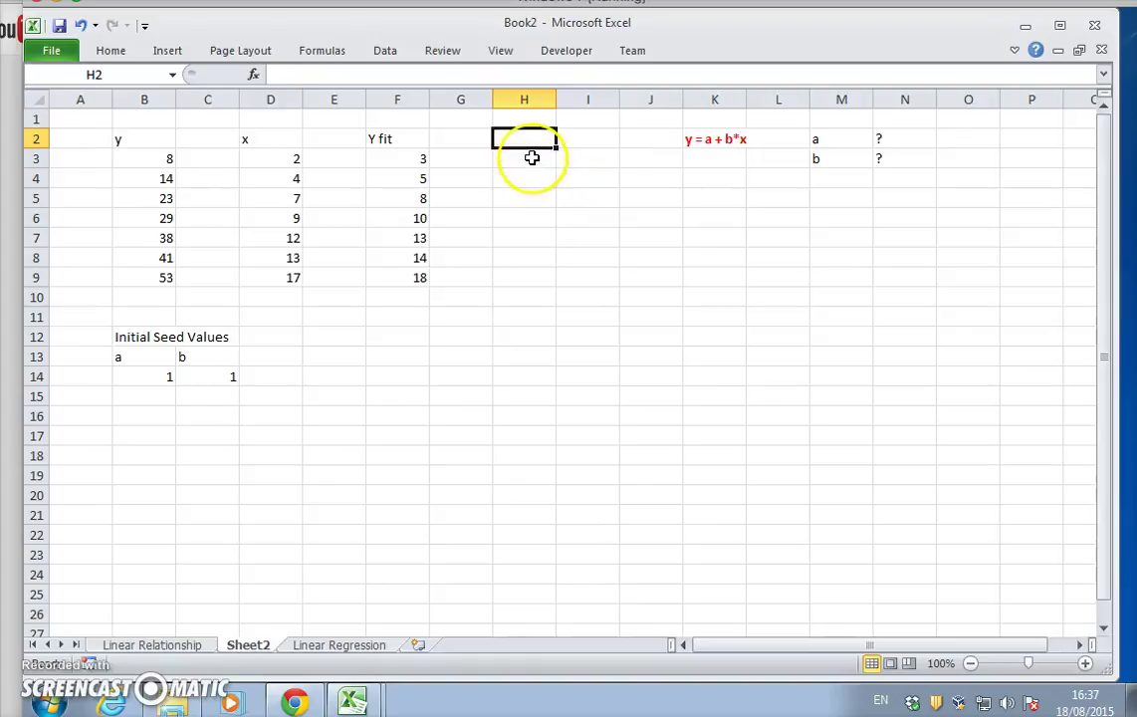
type("Err")
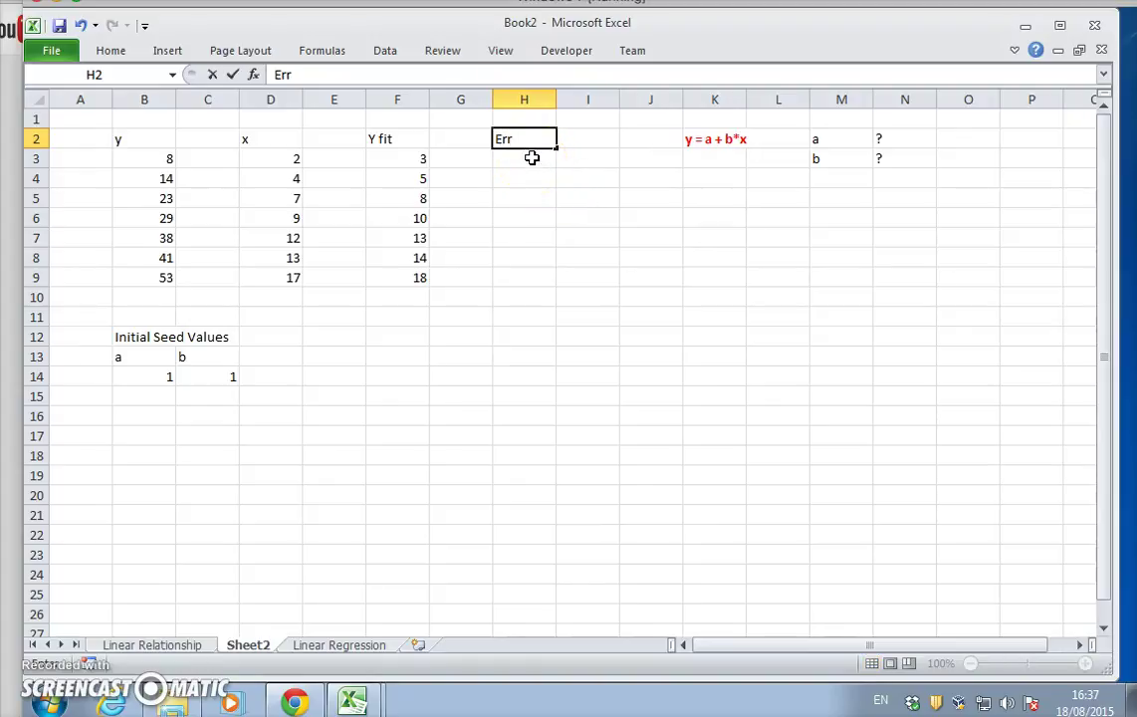
type("or")
key("Return")
type("=")
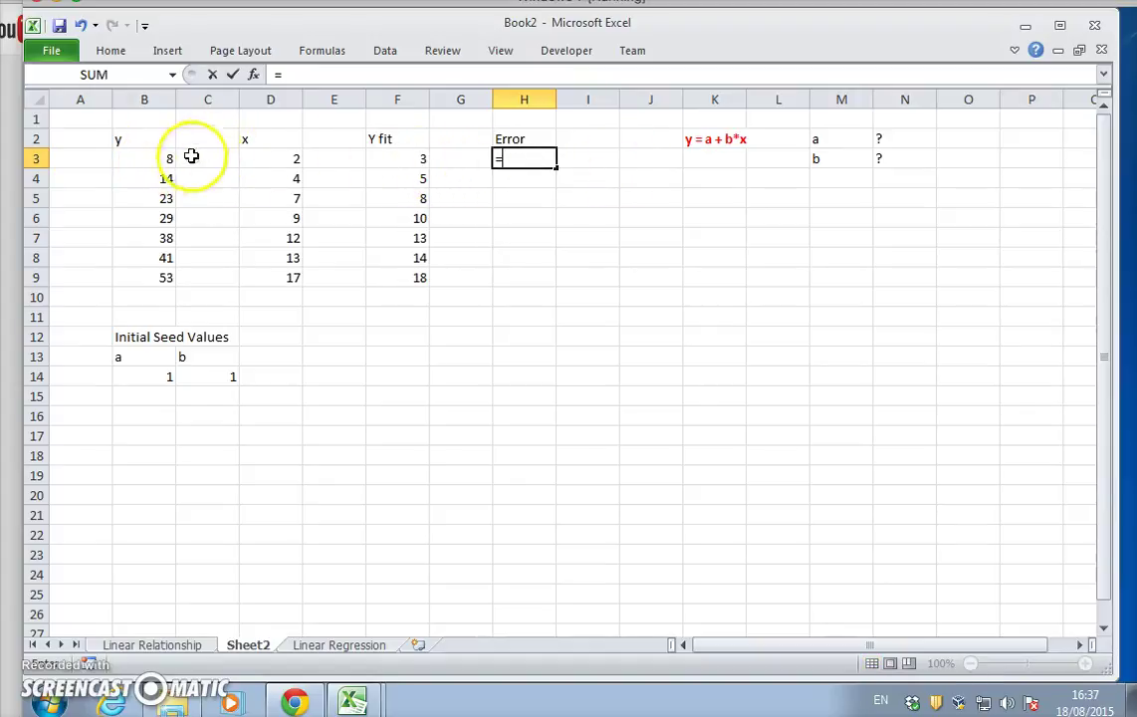
left_click(161, 160)
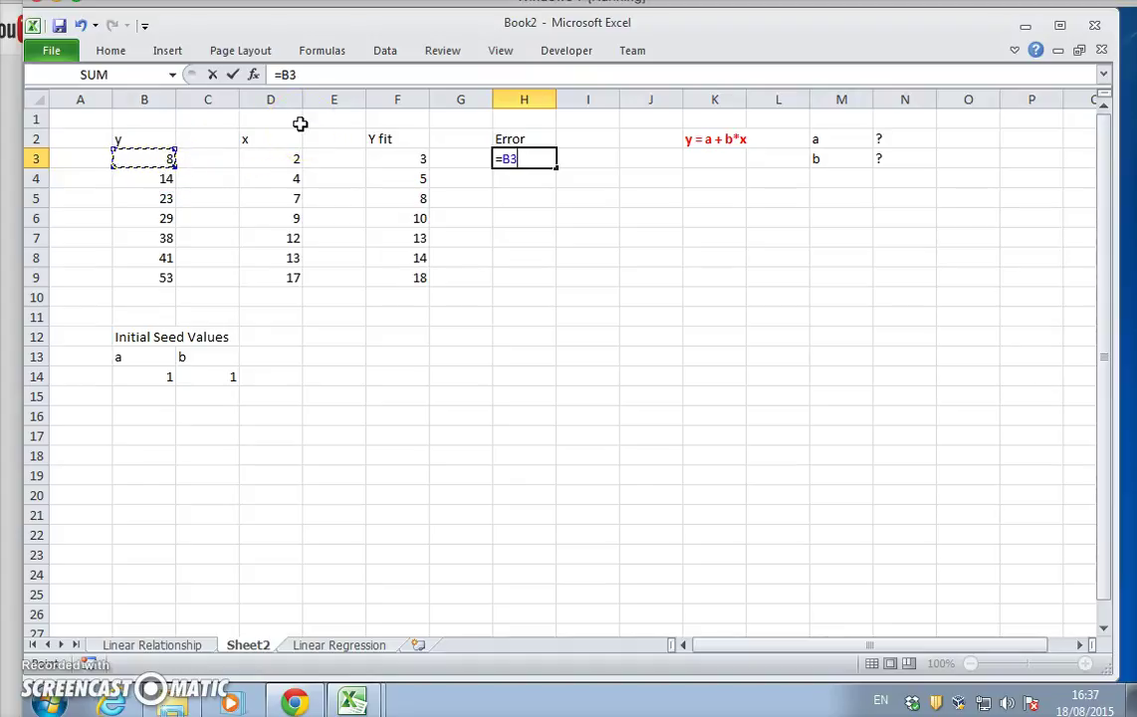
type("-")
left_click(401, 158)
key("Return")
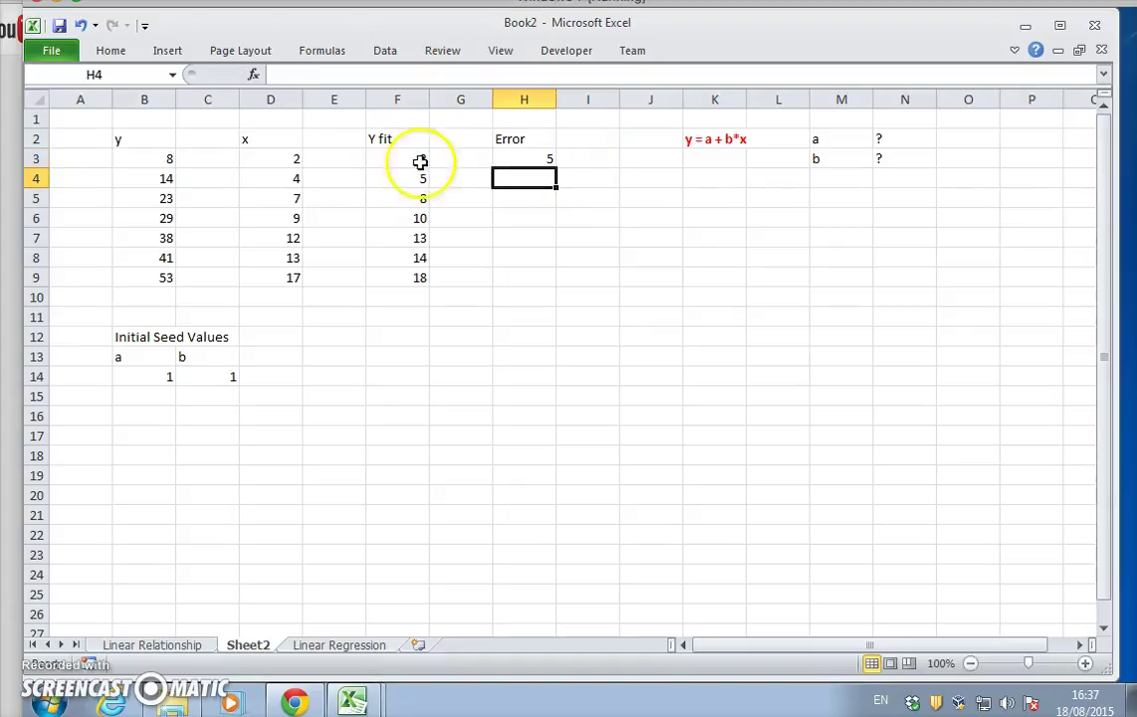
- Fill the Error formula from H3 down to H9 and inspect the cell references in H3
left_click(538, 158)
left_click_drag(558, 169, 546, 275)
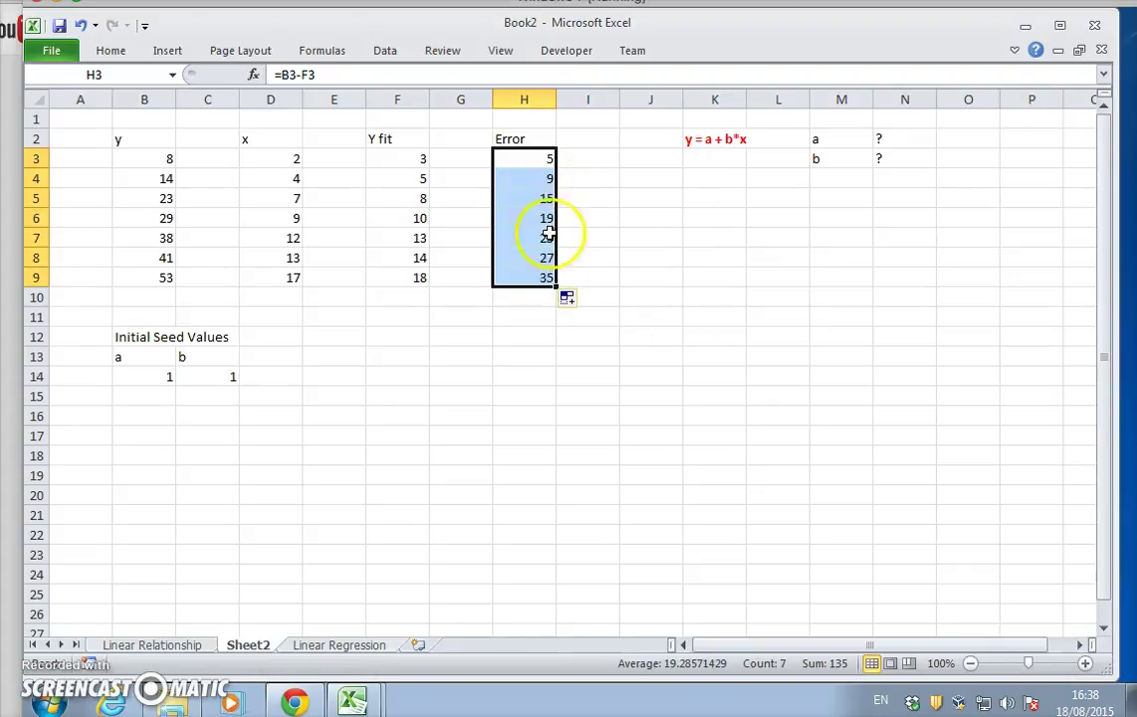
double_click(515, 157)
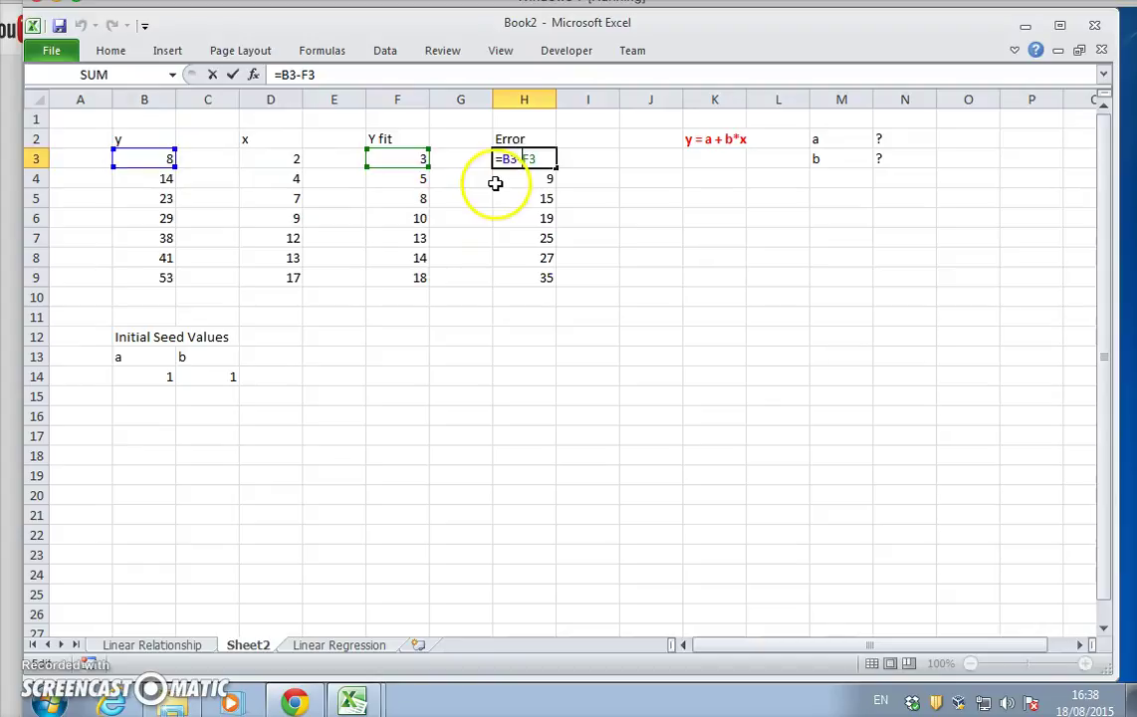
key("Return")
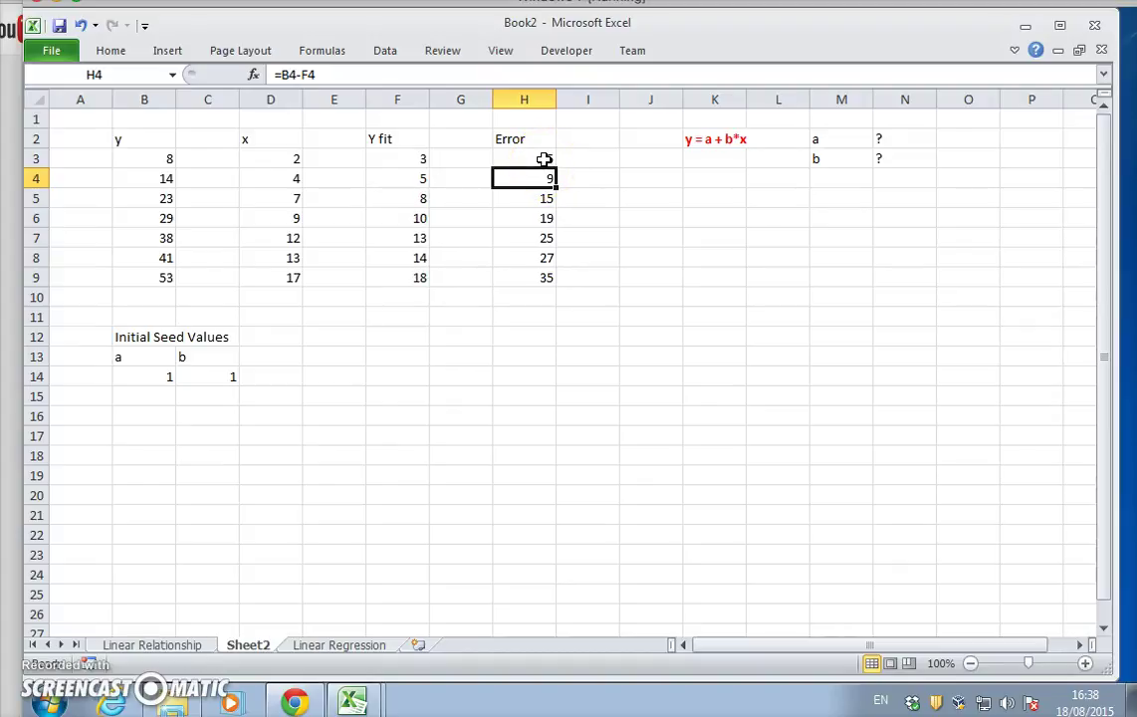
- Enter the column heading Error^2 in cell I2
left_click(571, 142)
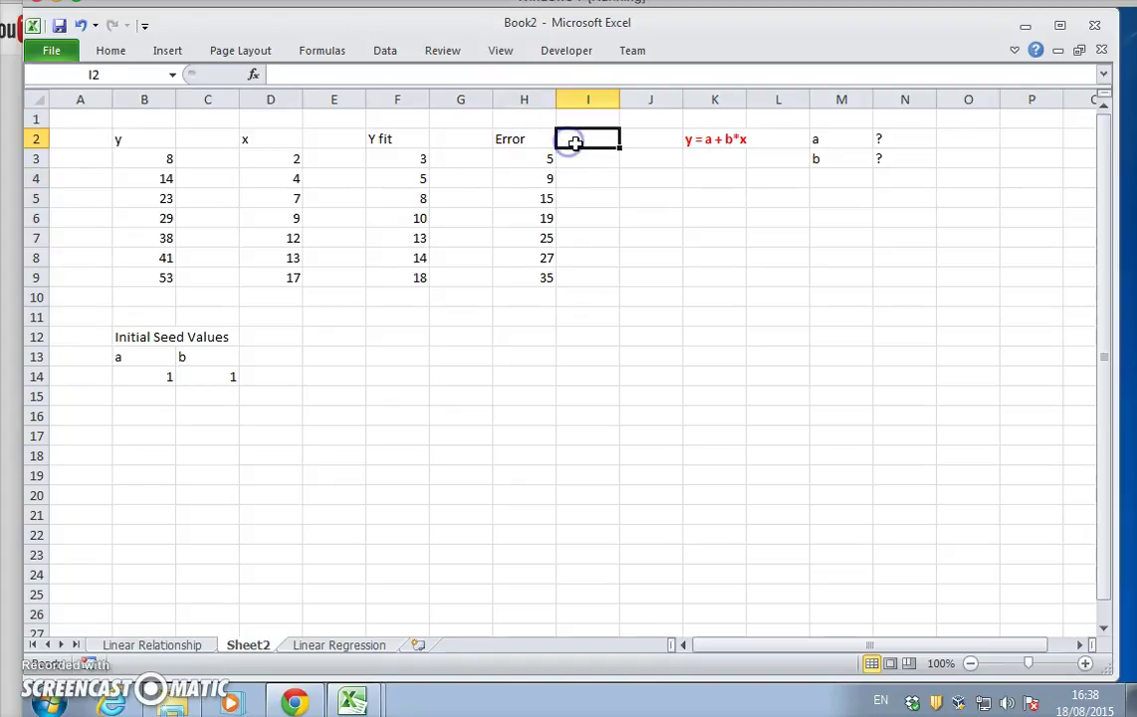
type("Error^2")
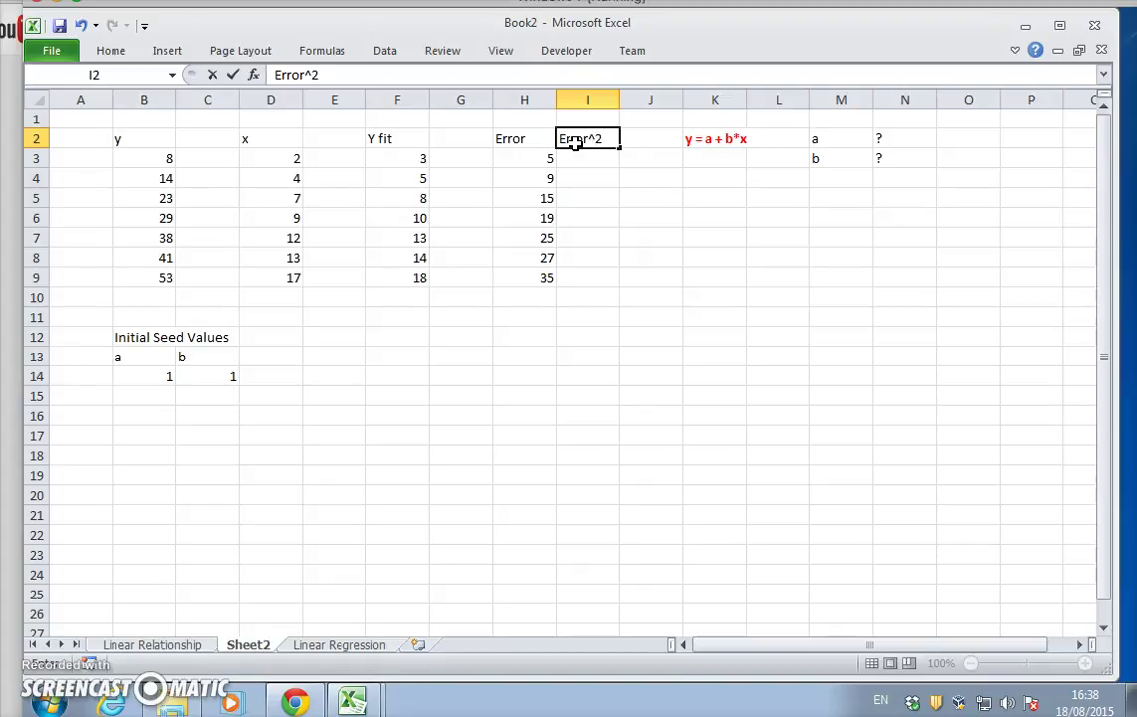
key("Return")
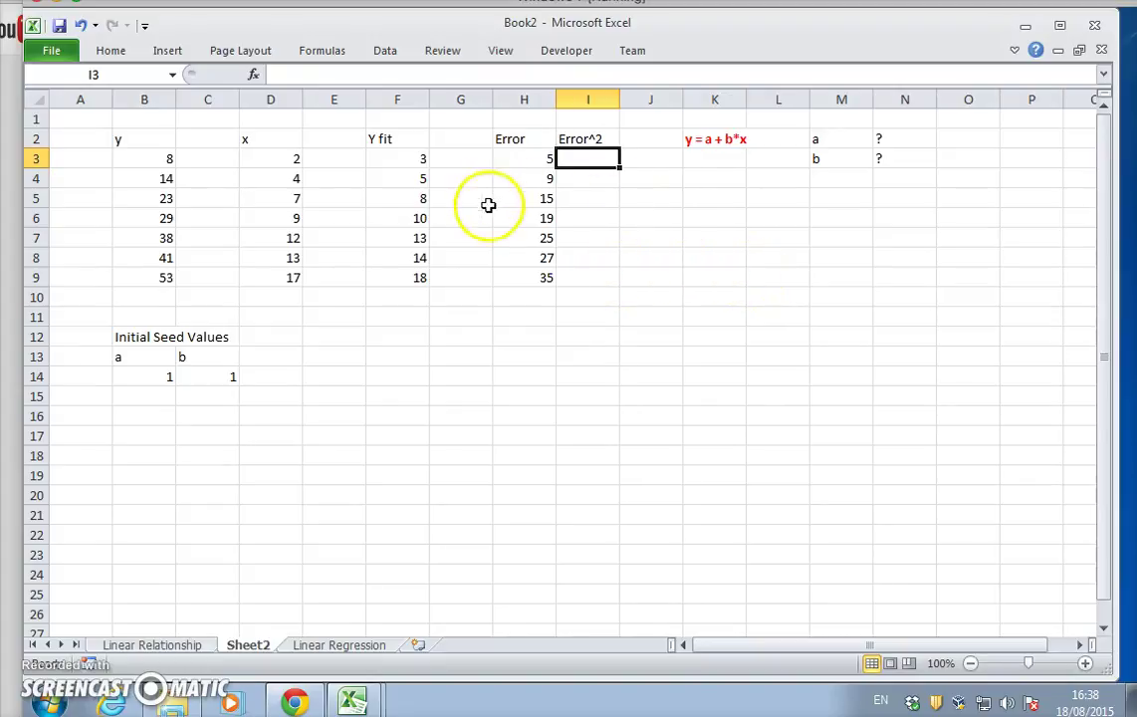
- Try 3 and 4 as the seed value for b in cell C14, and restore it to 1
left_click(530, 170)
left_click(216, 375)
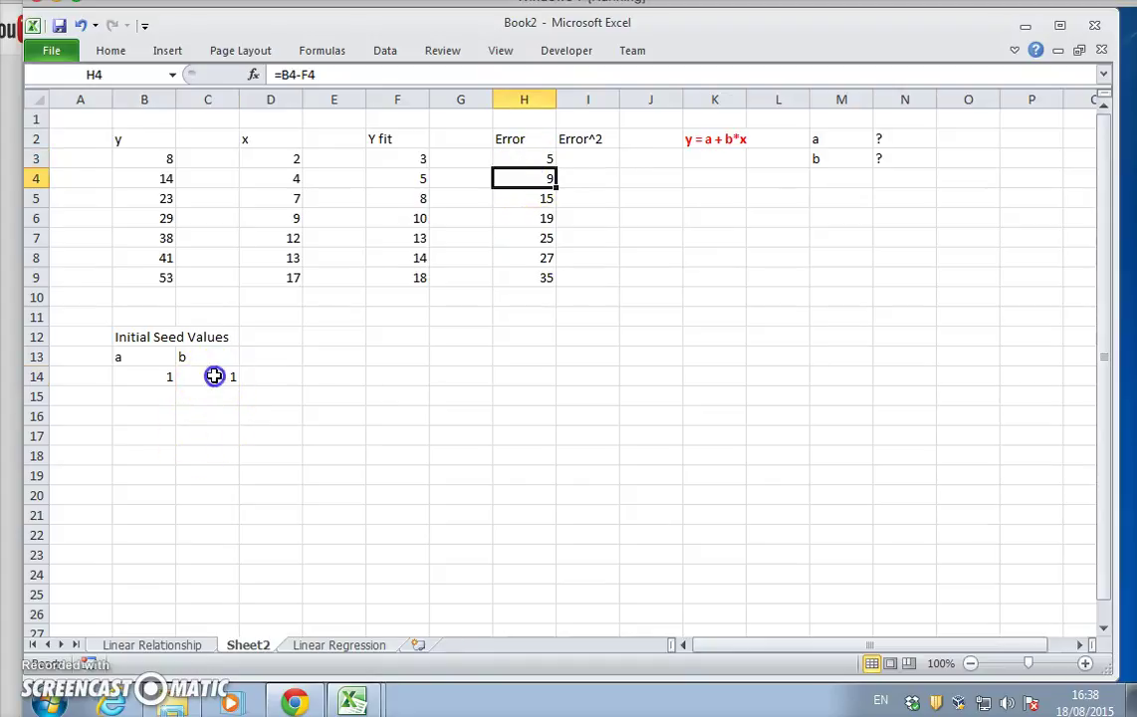
type("3")
key("Return")
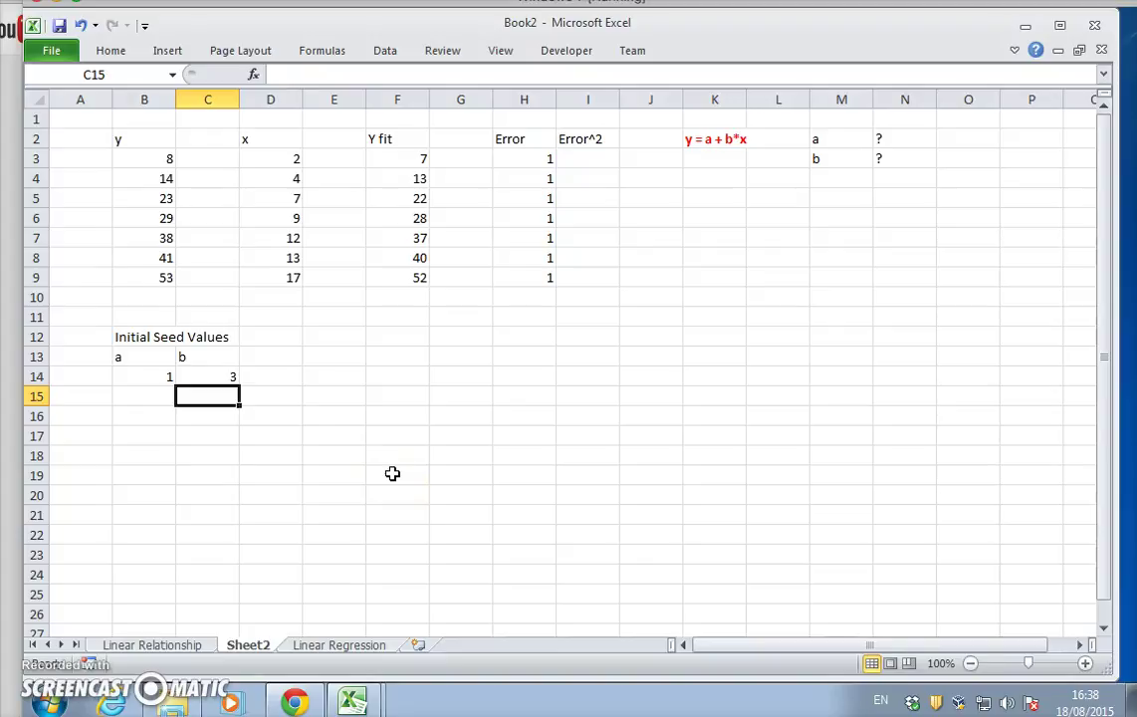
left_click(196, 375)
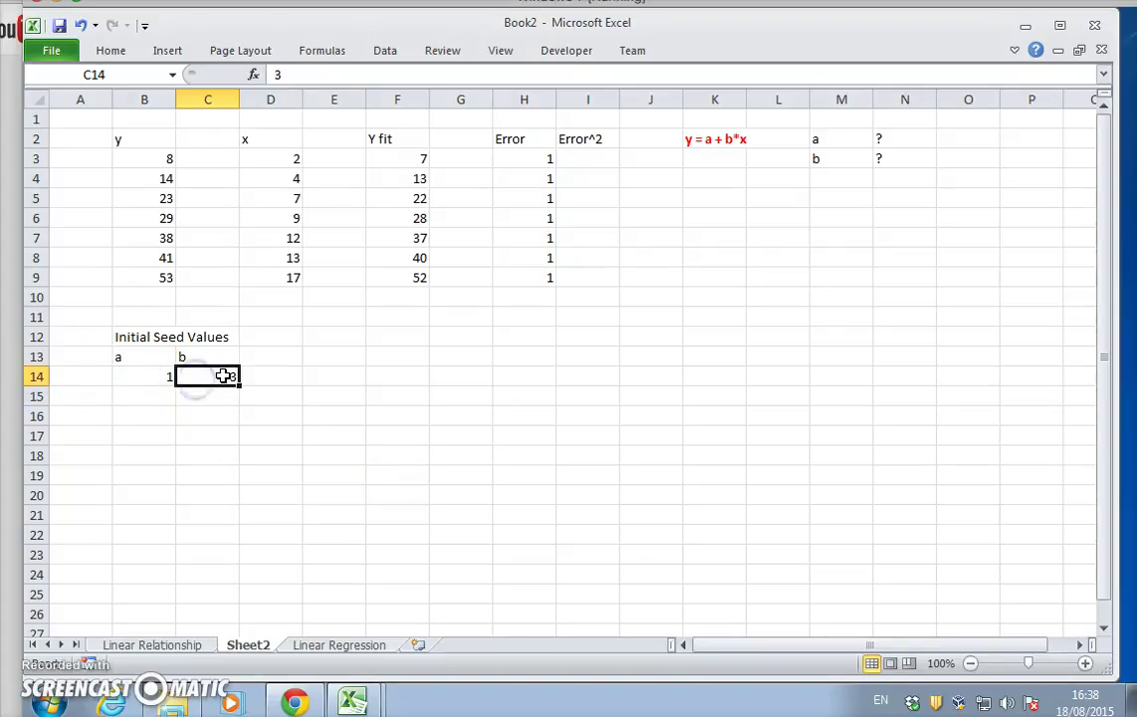
type("4")
key("Return")
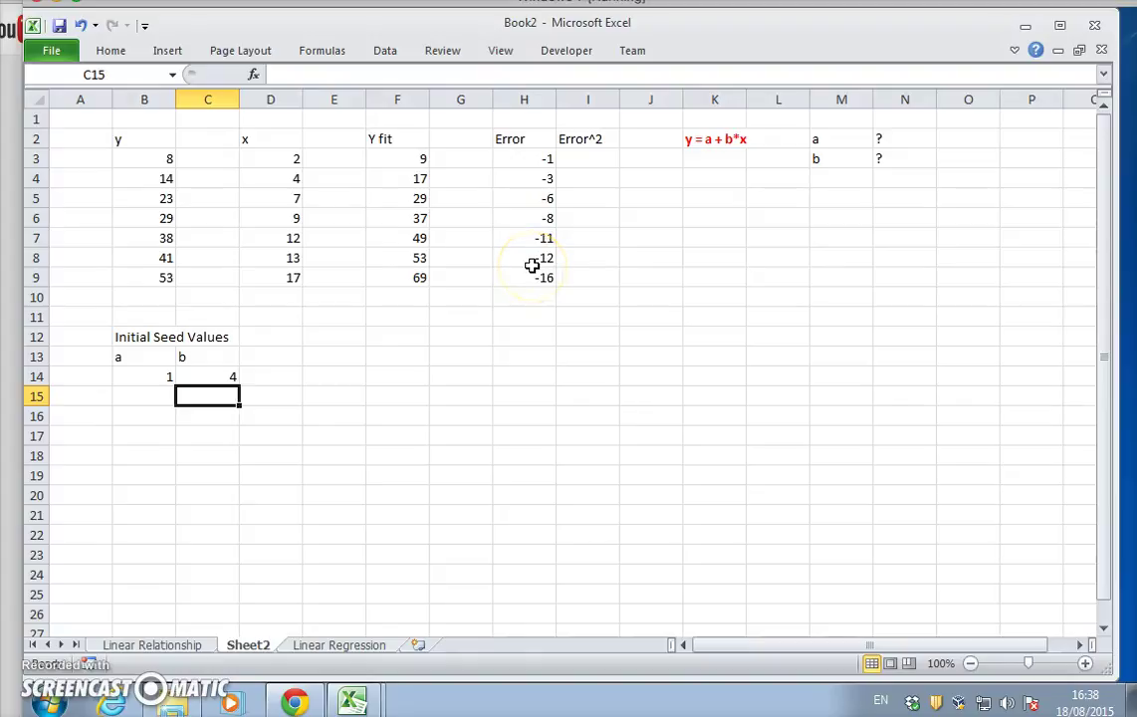
left_click(211, 378)
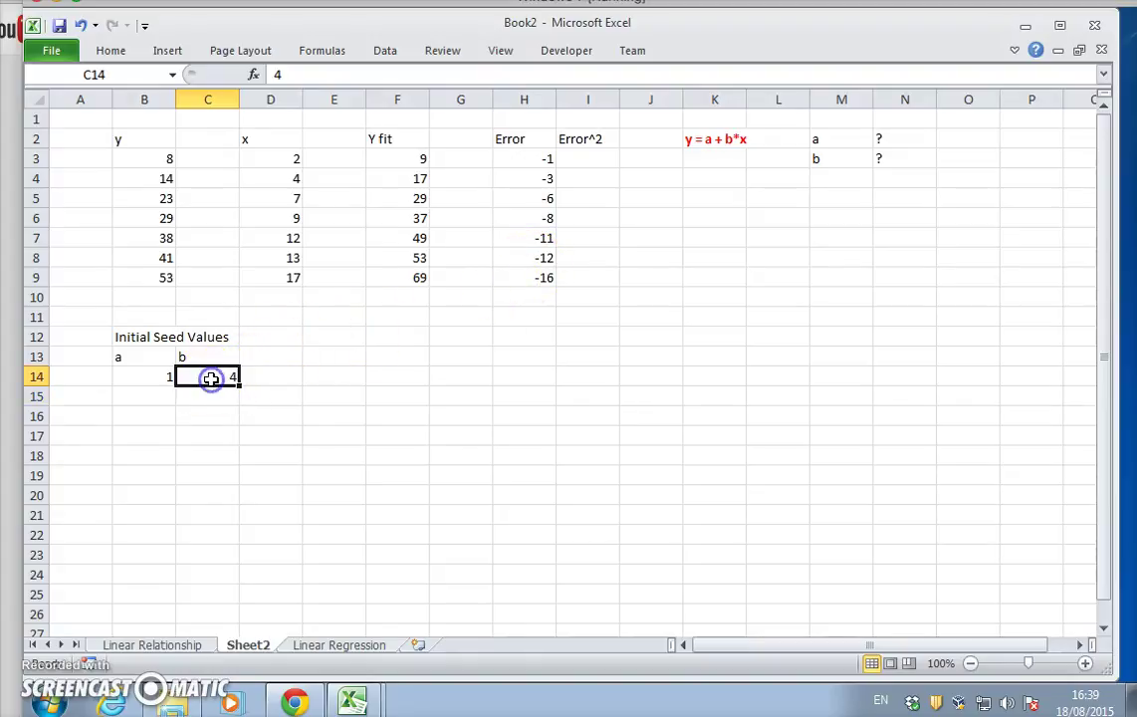
type("1")
key("Return")
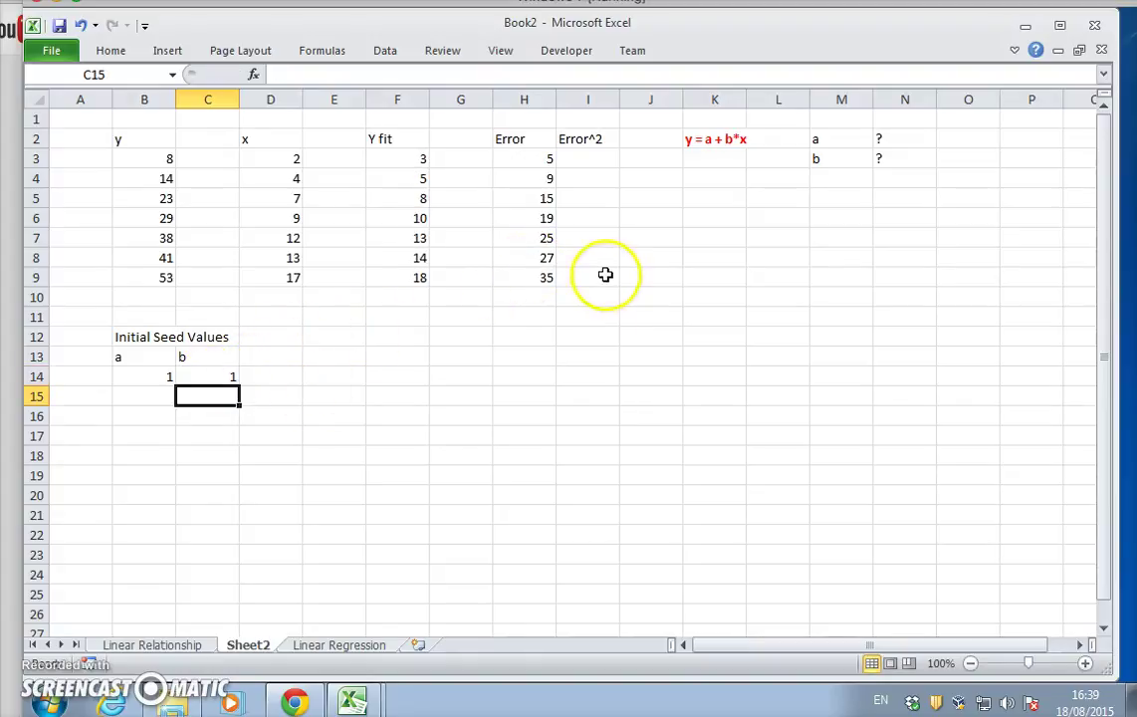
- Enter the formula =H3^2 in cell I3 and fill it down to I9
left_click(592, 158)
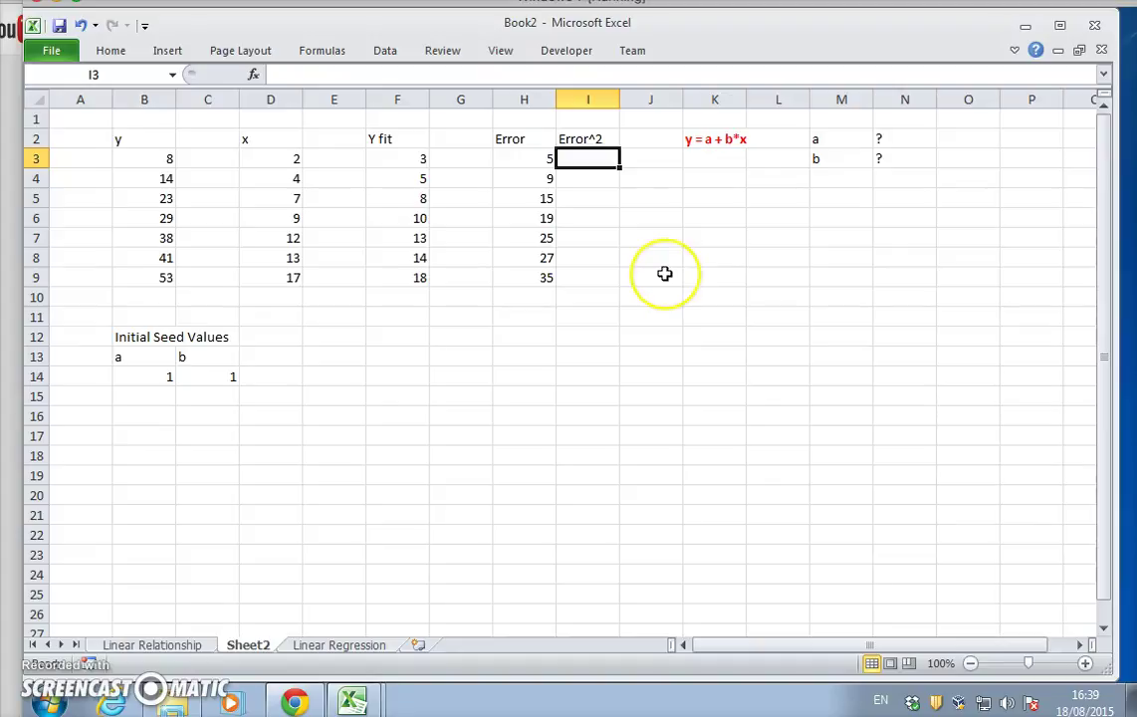
type("=")
left_click(534, 161)
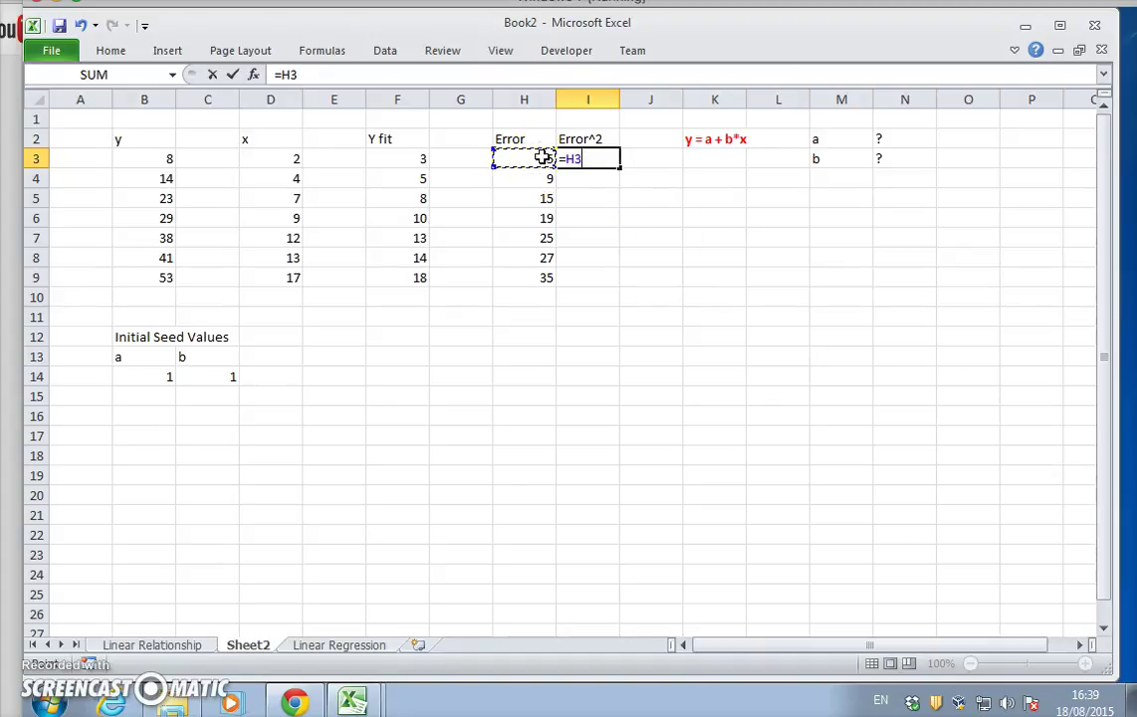
type("^2")
key("Return")
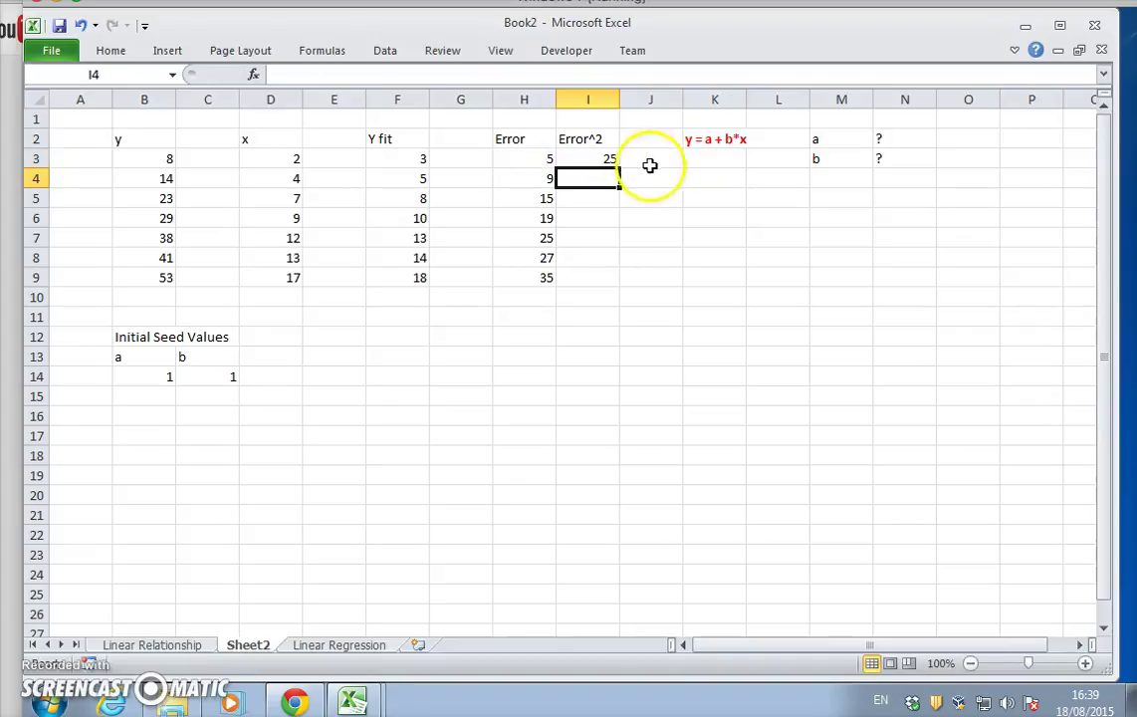
left_click(610, 158)
left_click_drag(619, 166, 616, 286)
- Total the squared errors in cell I11 with the formula =SUM(I3:I9)
left_click(602, 322)
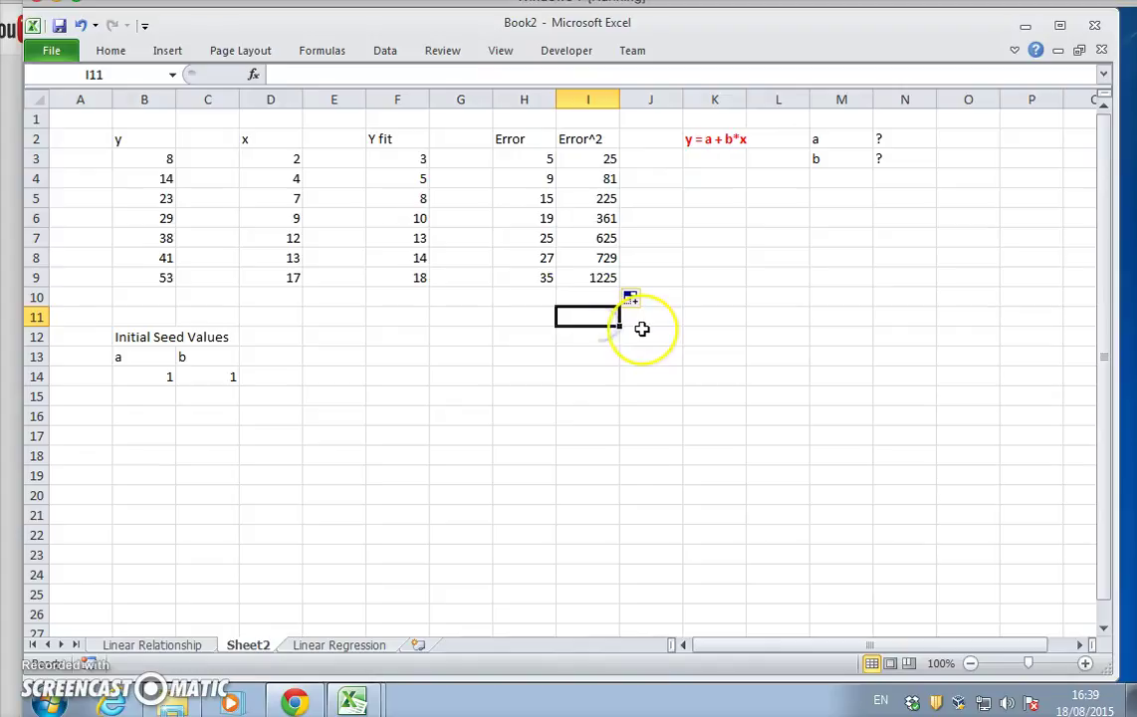
type("=sum(")
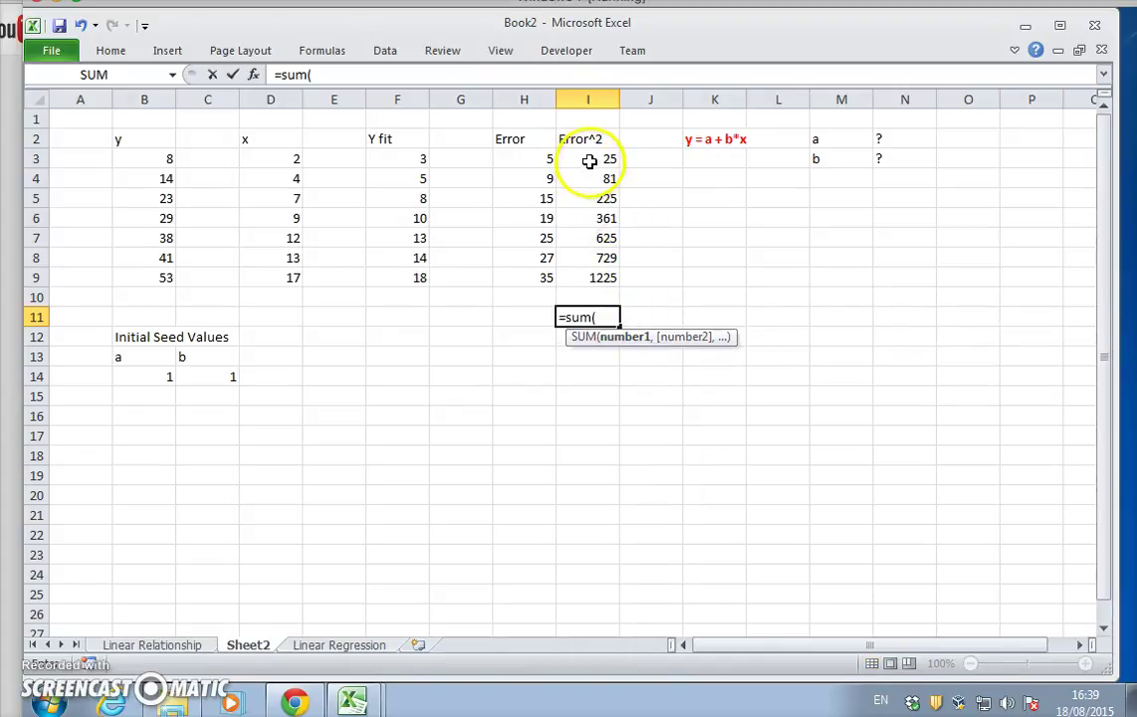
left_click_drag(588, 160, 595, 271)
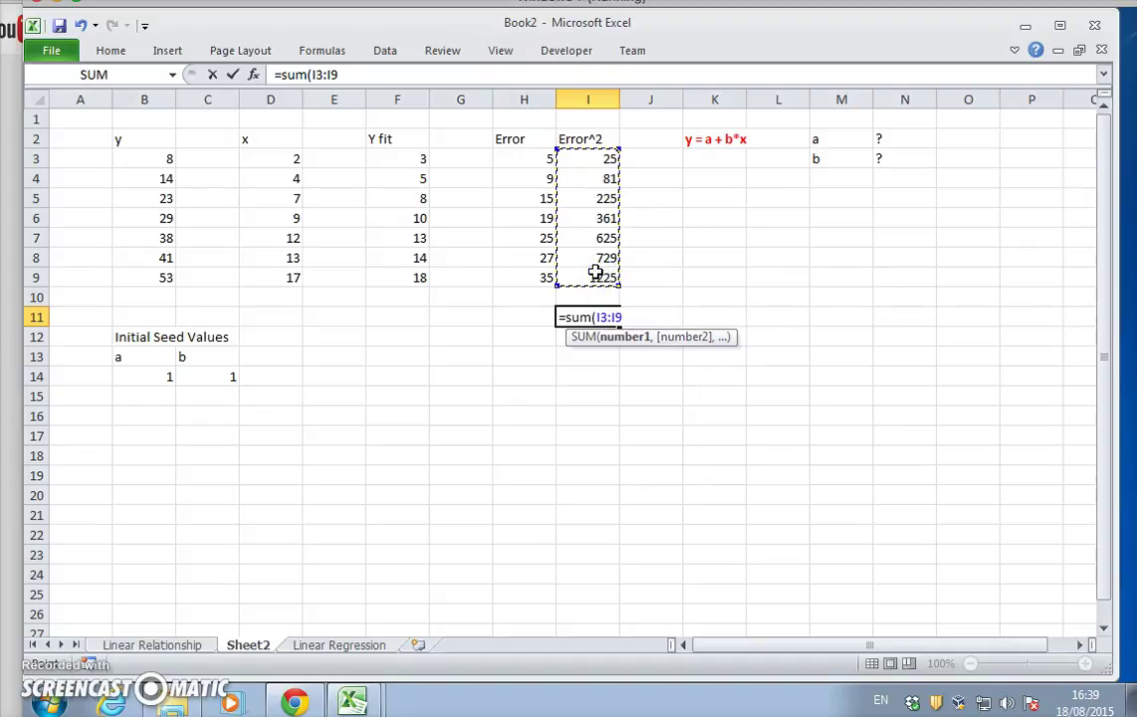
type(")")
key("Return")
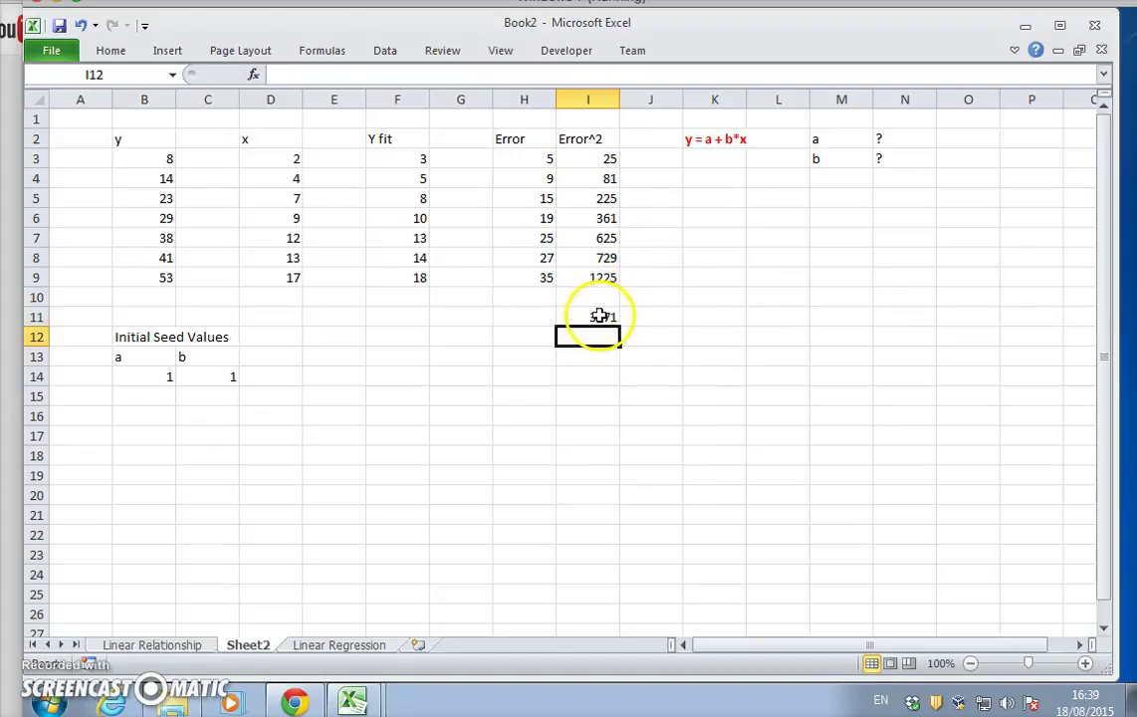
left_click(597, 316)
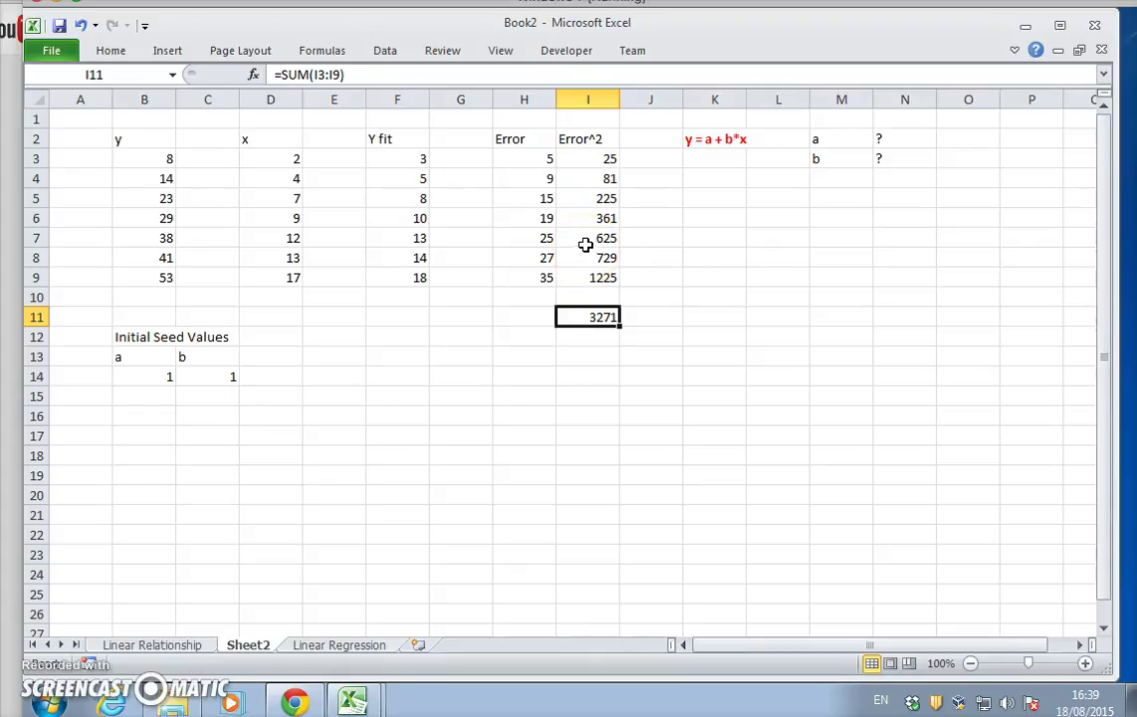
- Open Solver and set it to minimise the squared-error total in cell I11
left_click(383, 52)
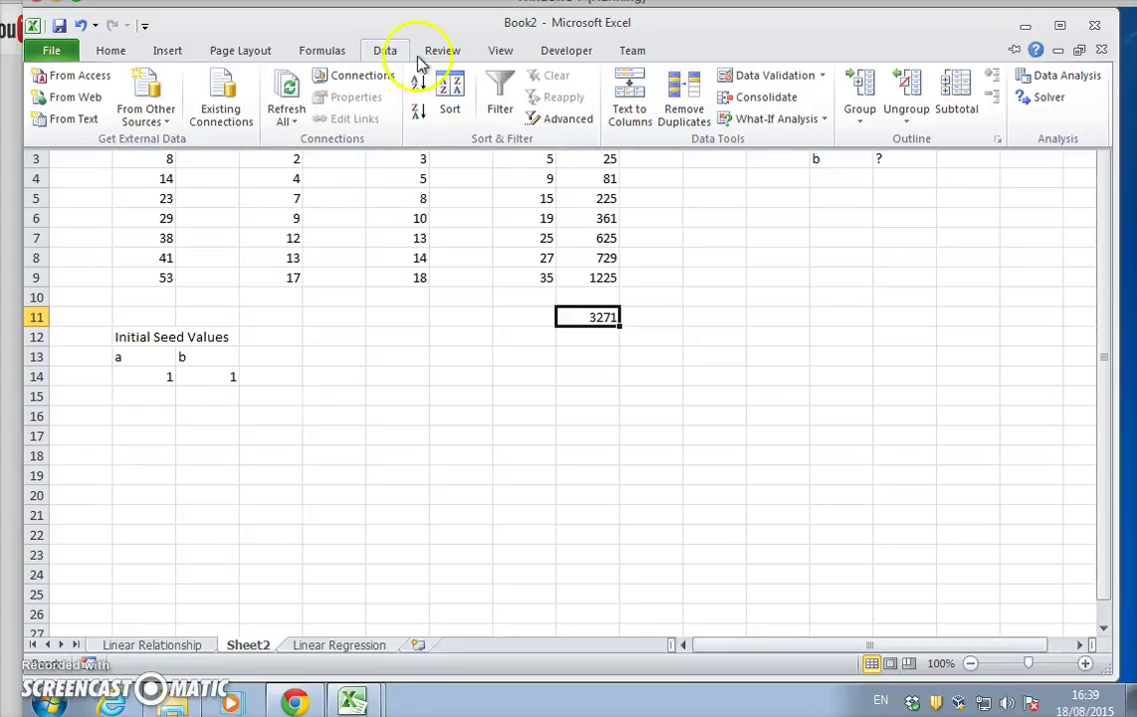
left_click(1044, 100)
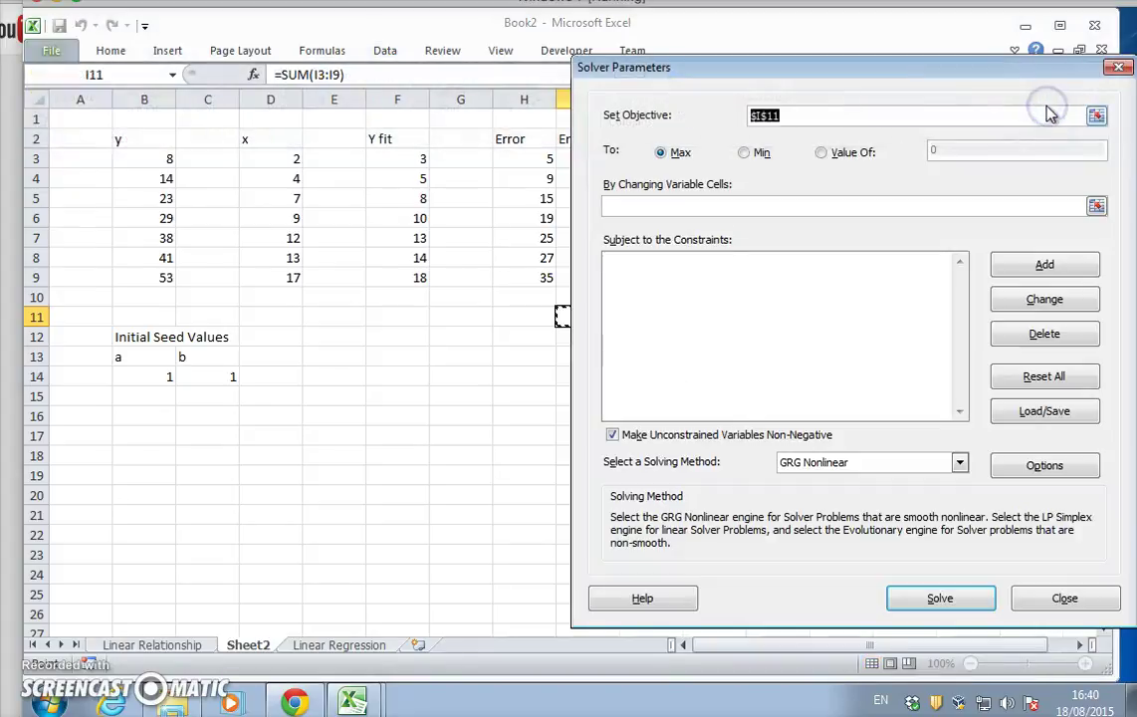
left_click_drag(870, 79, 784, 389)
left_click(592, 315)
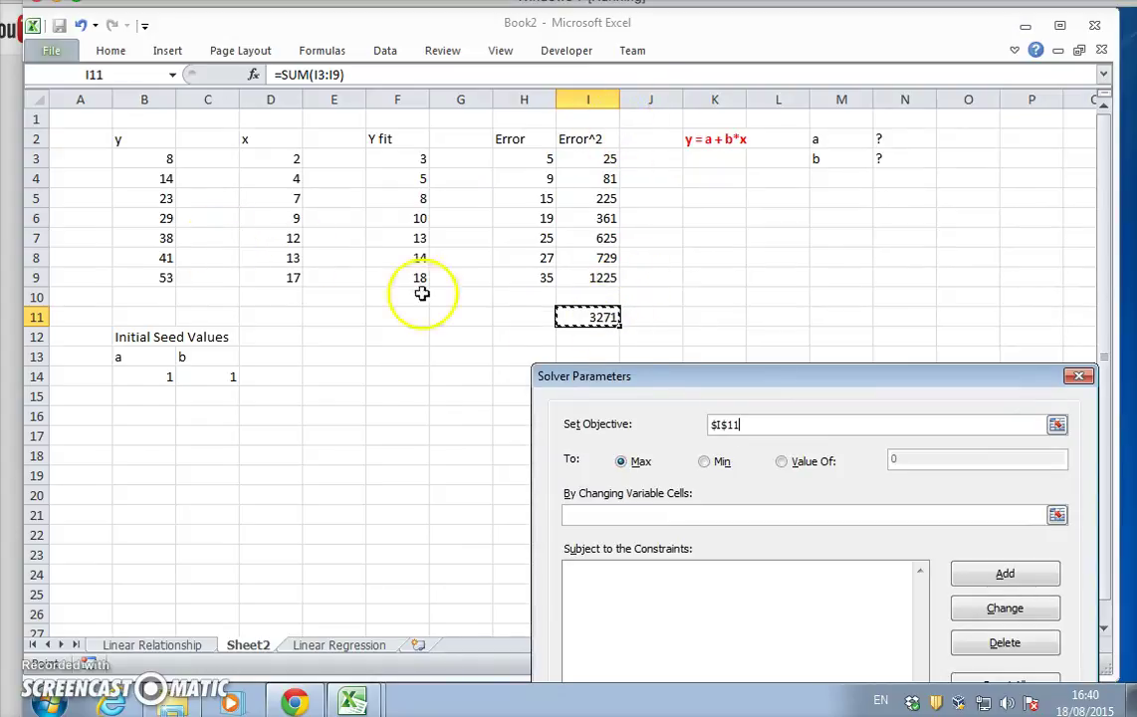
left_click(705, 463)
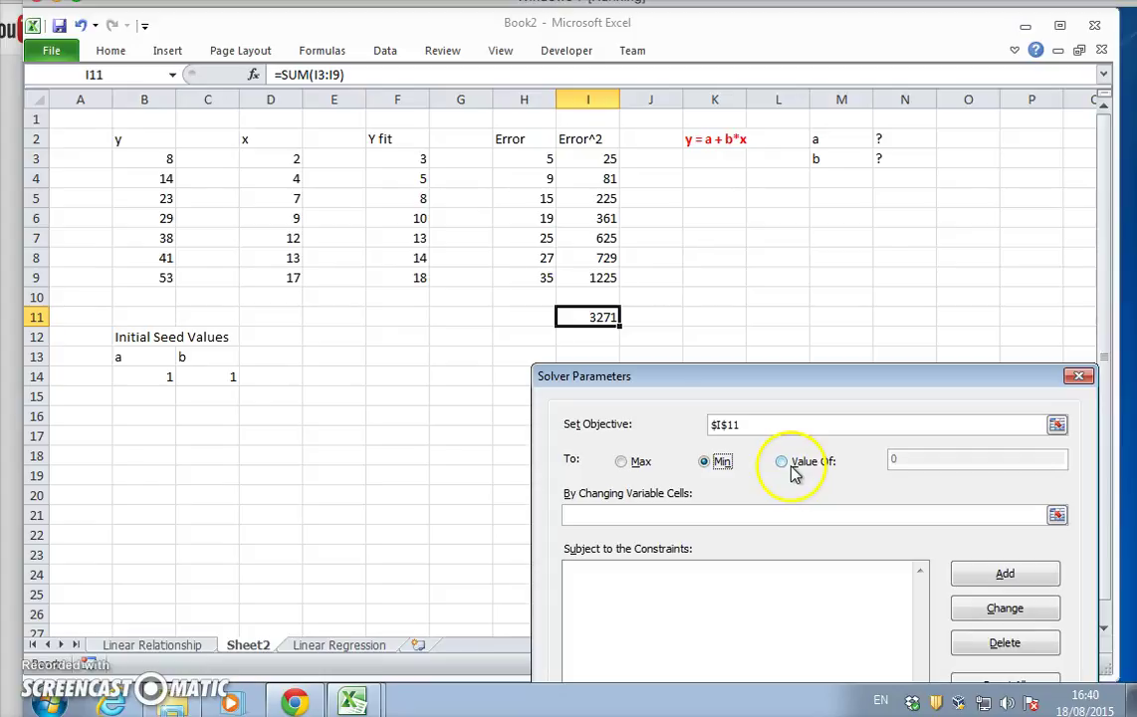
left_click(705, 466)
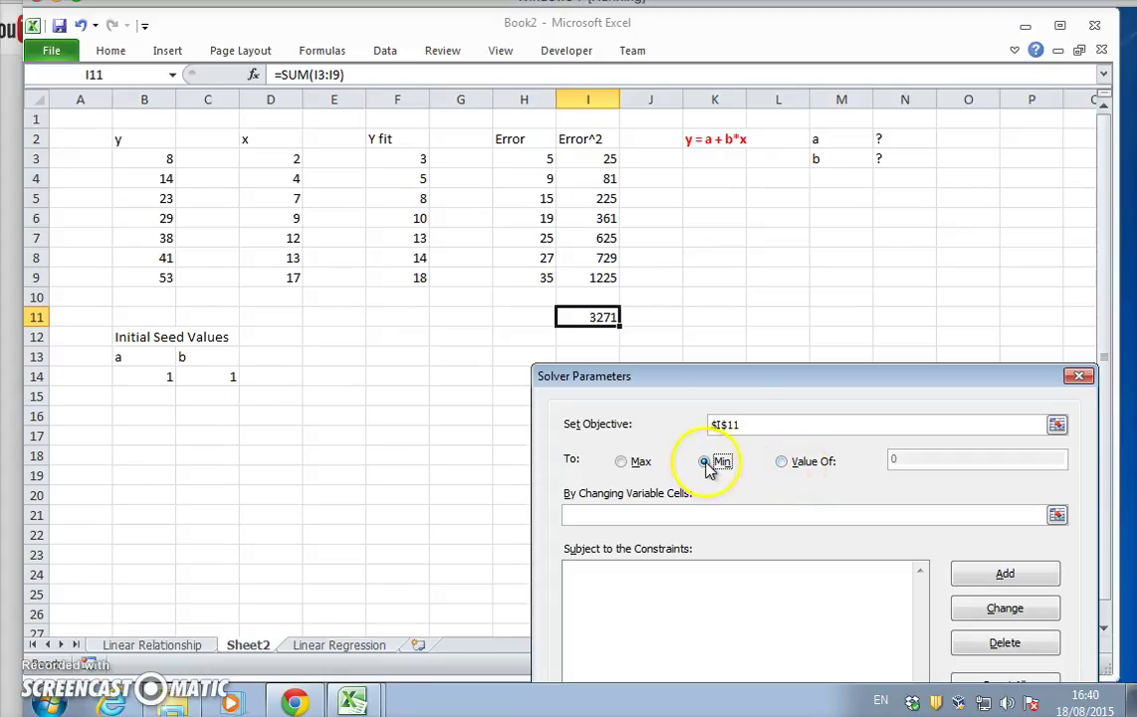
- Set the Solver's changing variable cells to the seed values in B14:C14
left_click_drag(721, 376, 574, 94)
left_click(434, 223)
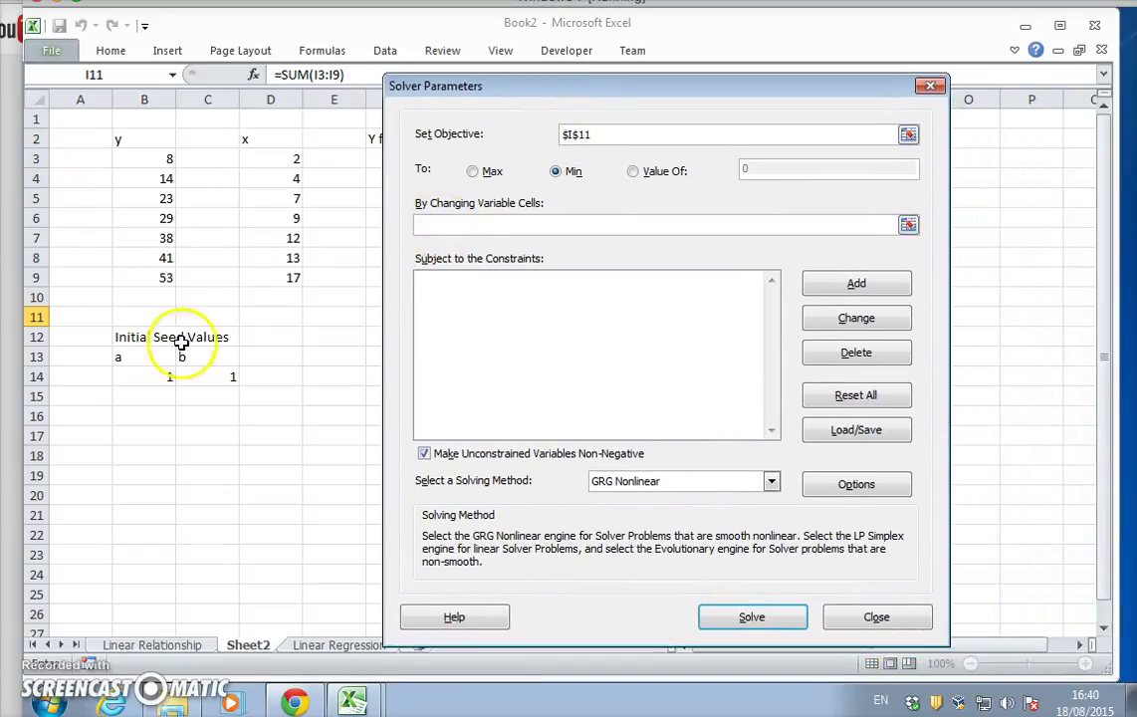
left_click_drag(162, 375, 209, 378)
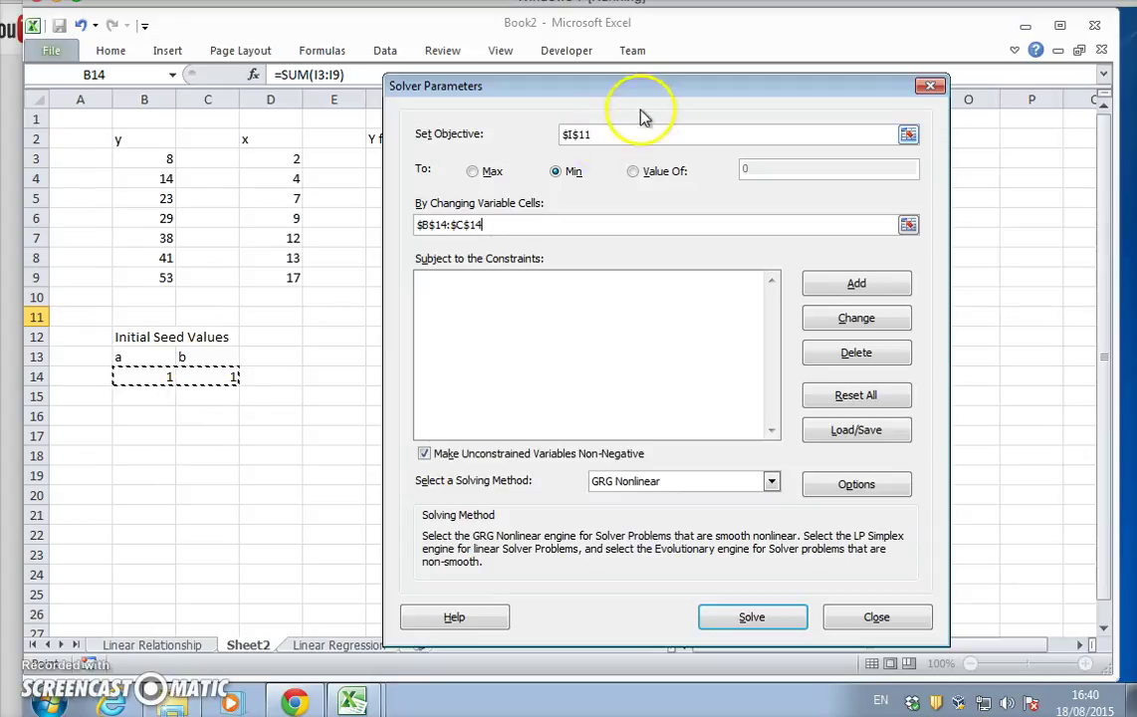
left_click_drag(642, 88, 573, 401)
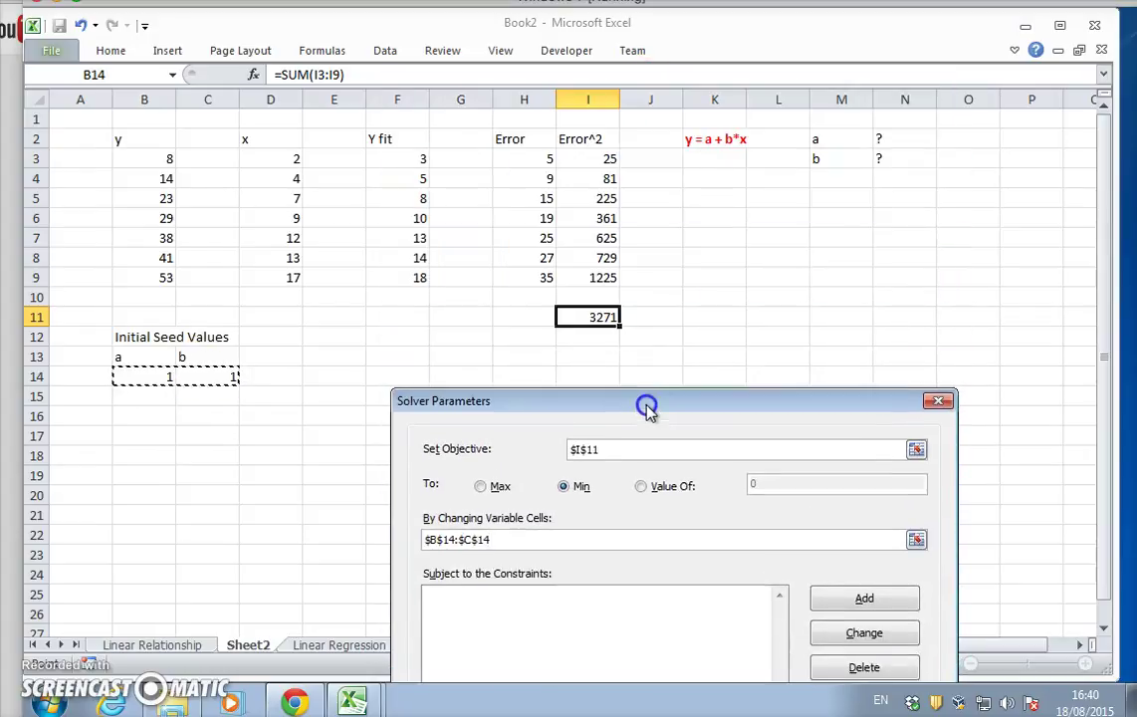
left_click(593, 448)
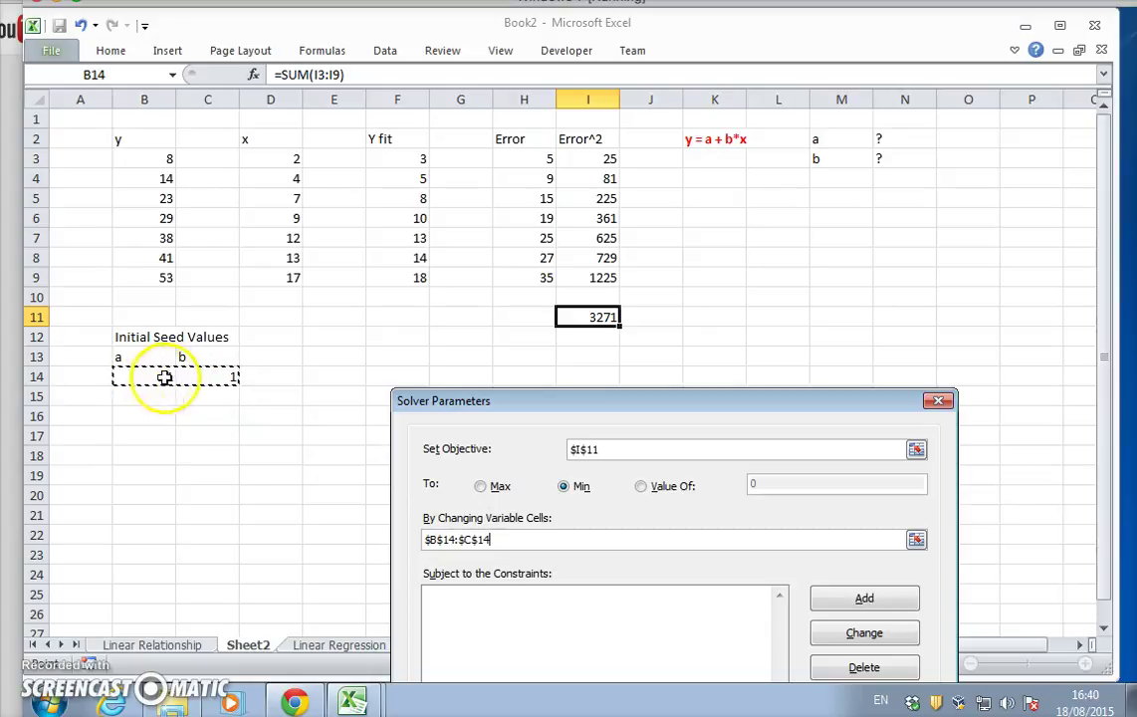
- Solve with the GRG Nonlinear method and keep the Solver solution
left_click_drag(608, 408, 647, 62)
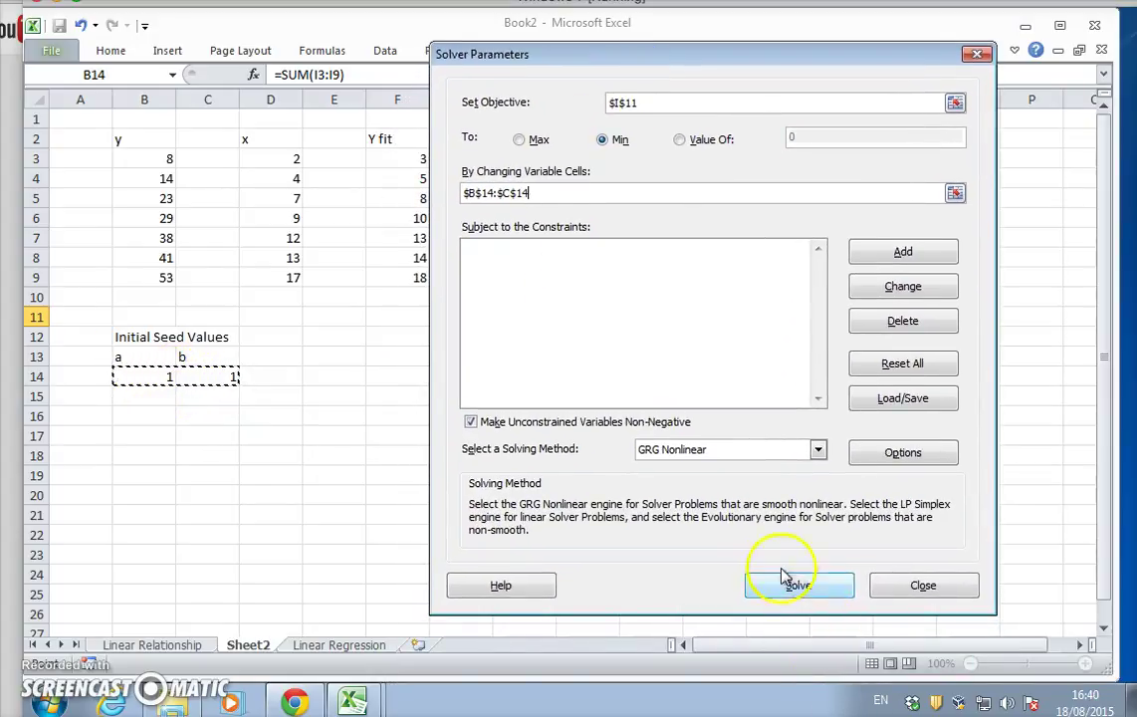
left_click(818, 449)
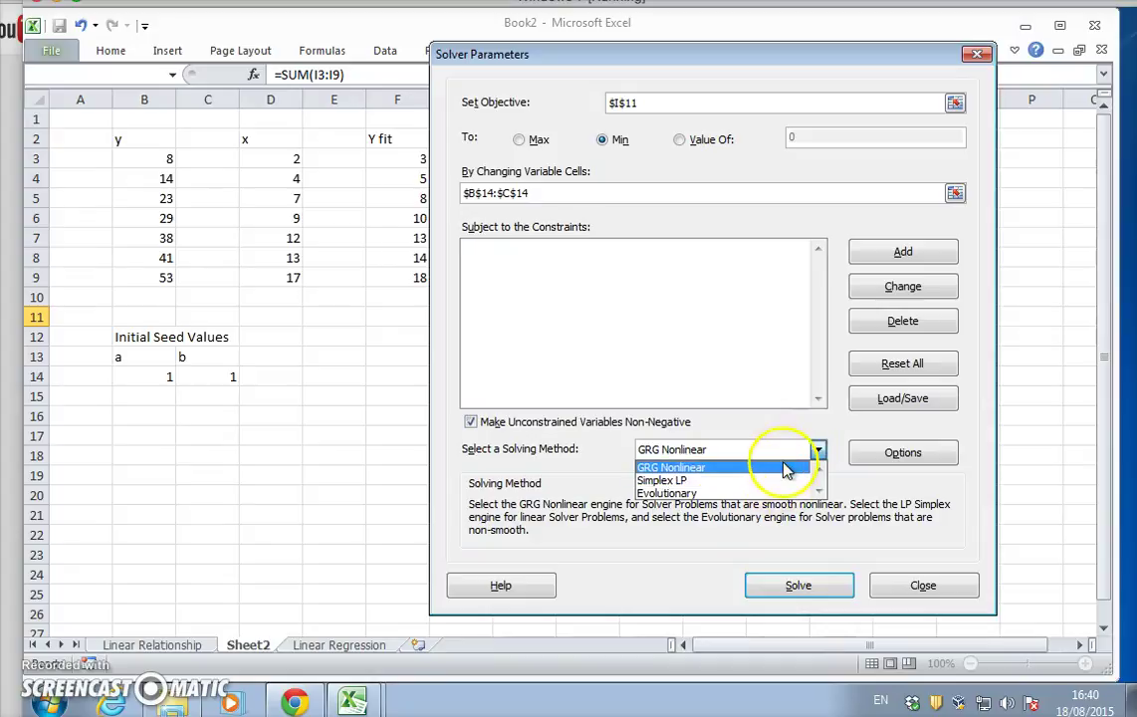
left_click(783, 467)
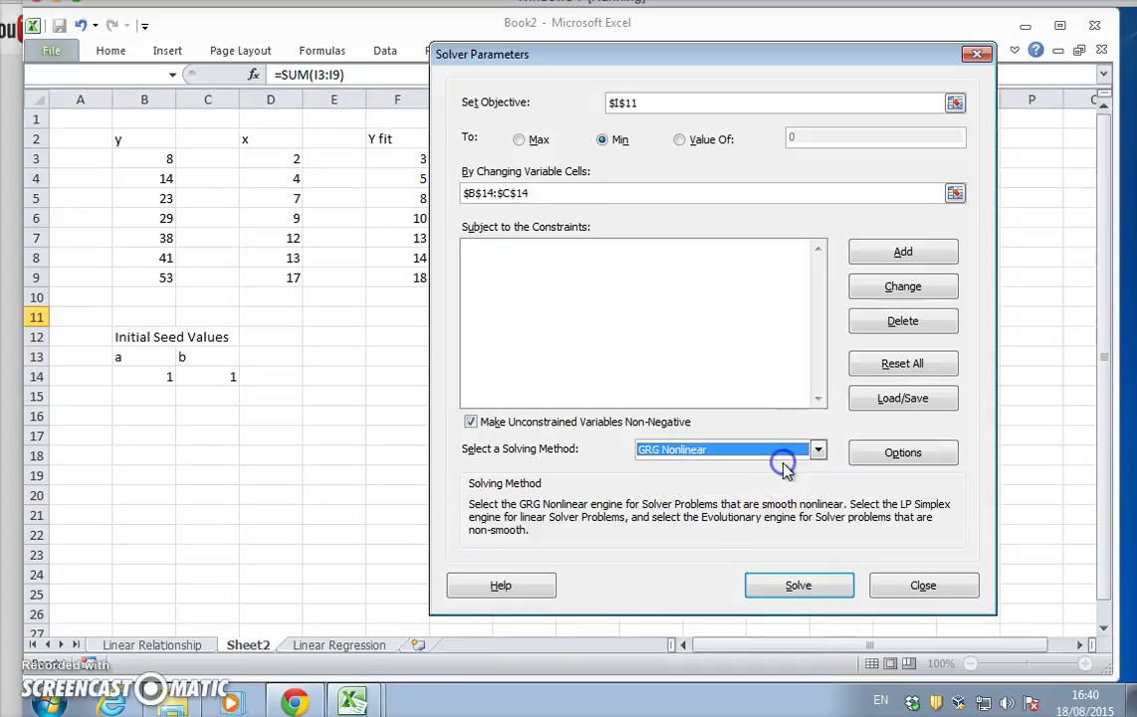
left_click(801, 587)
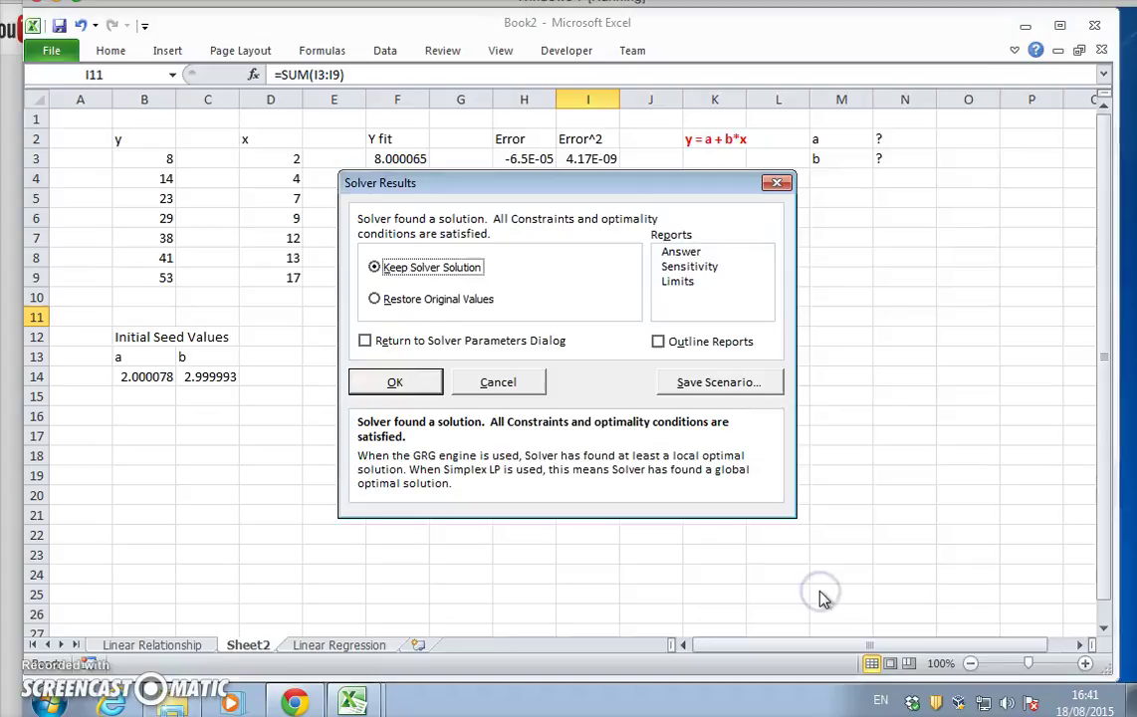
left_click(433, 380)
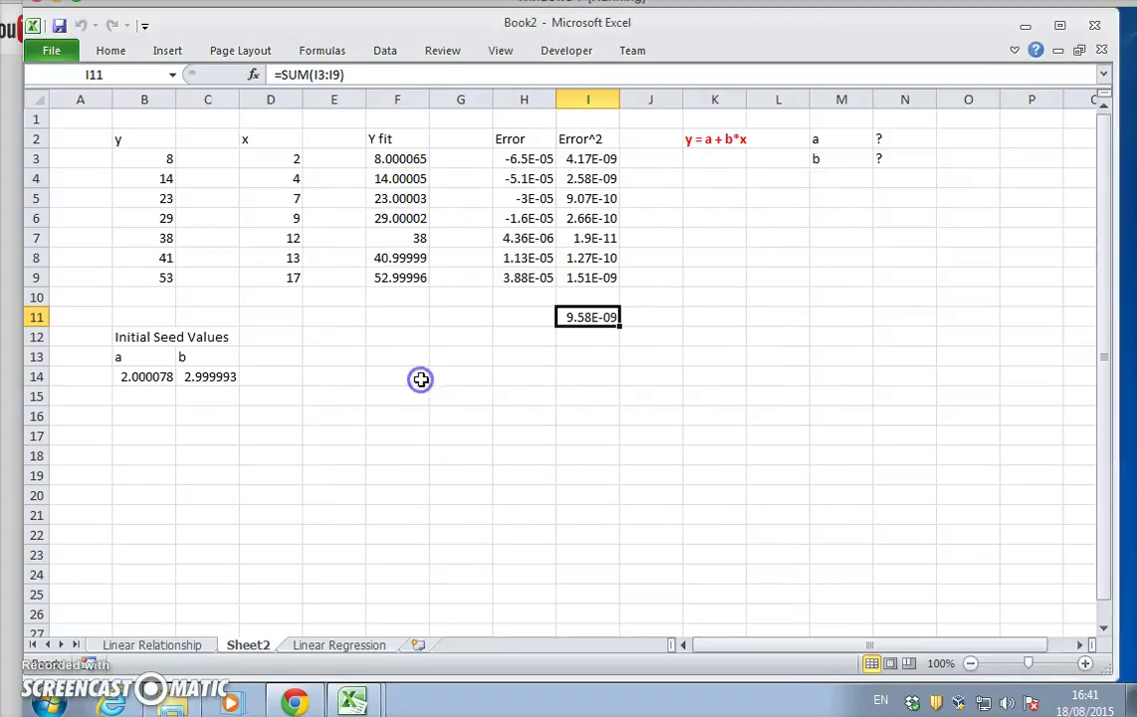
- Examine the squared-error total in I11 and the solved a and b in B14:C14, comparing them with the Linear Relationship sheet
left_click(501, 390)
left_click(584, 316)
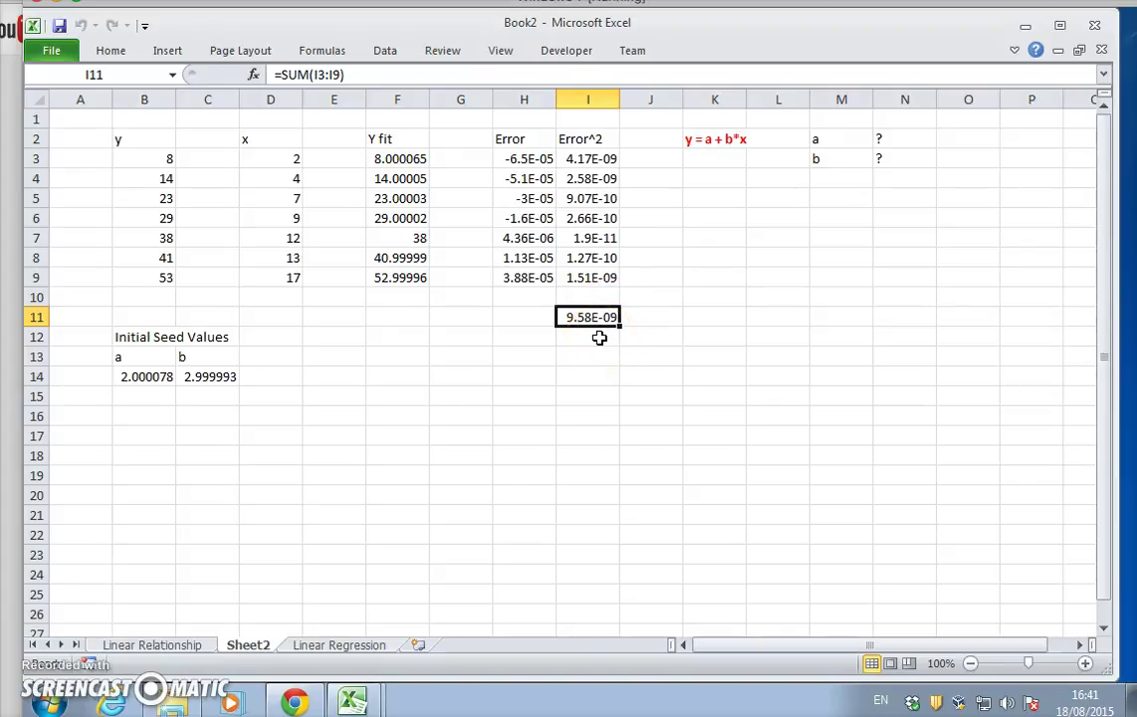
left_click(572, 319)
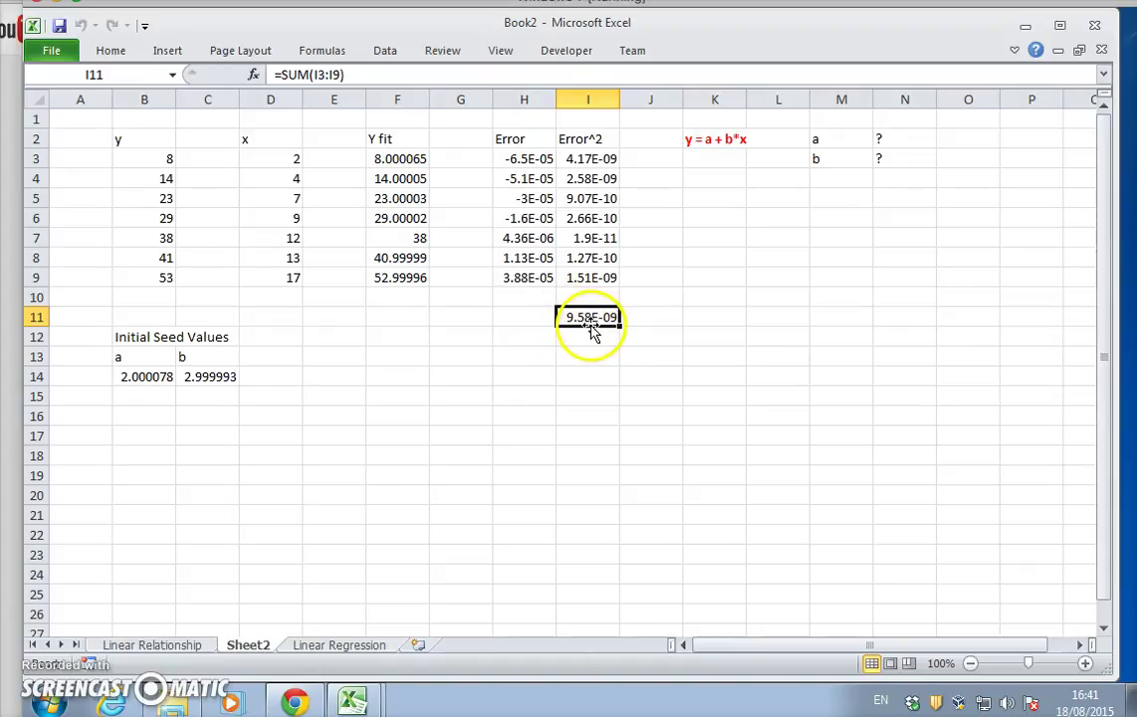
left_click(147, 376)
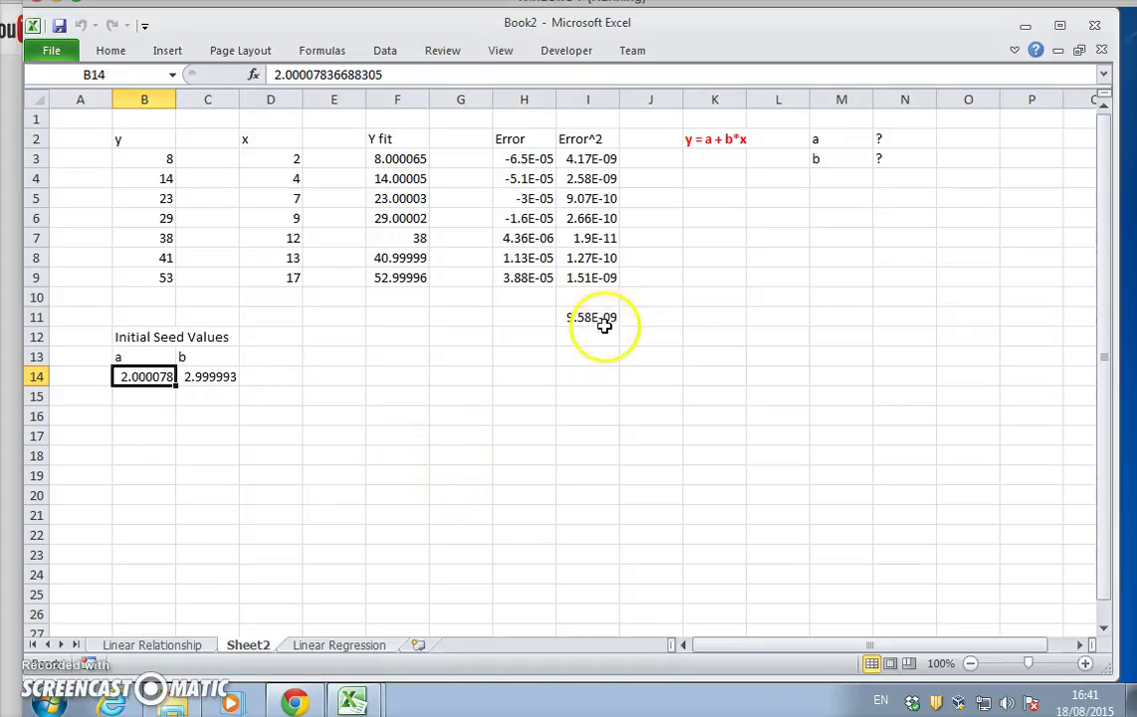
left_click(223, 379)
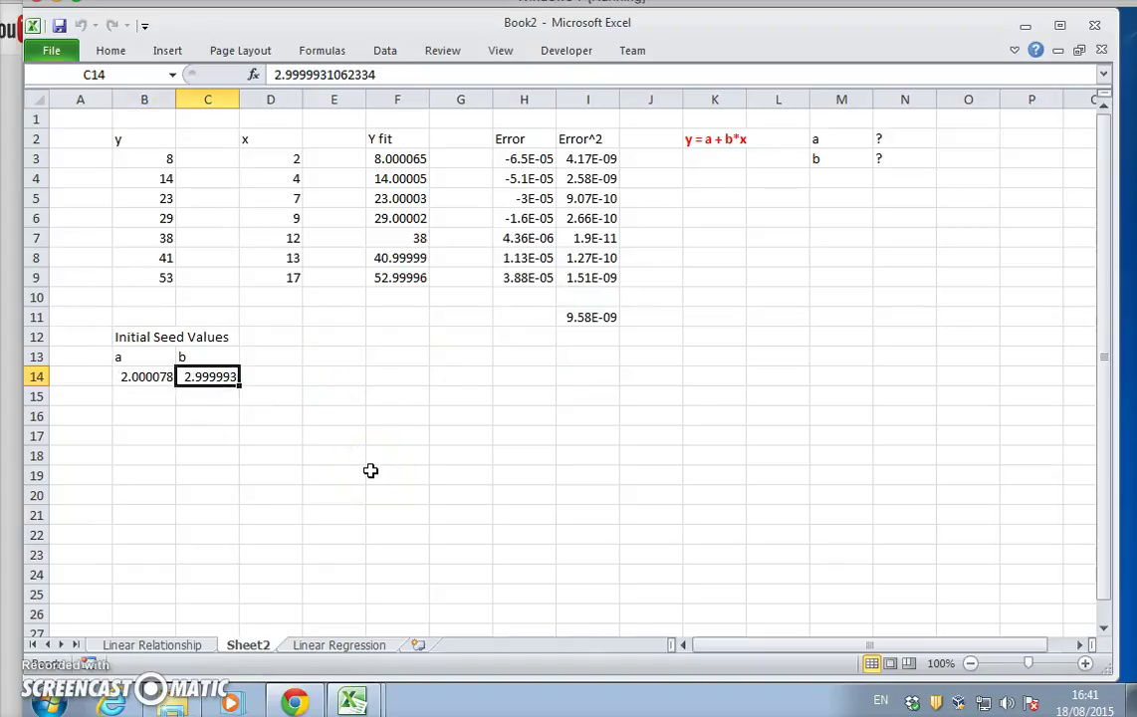
left_click(131, 374)
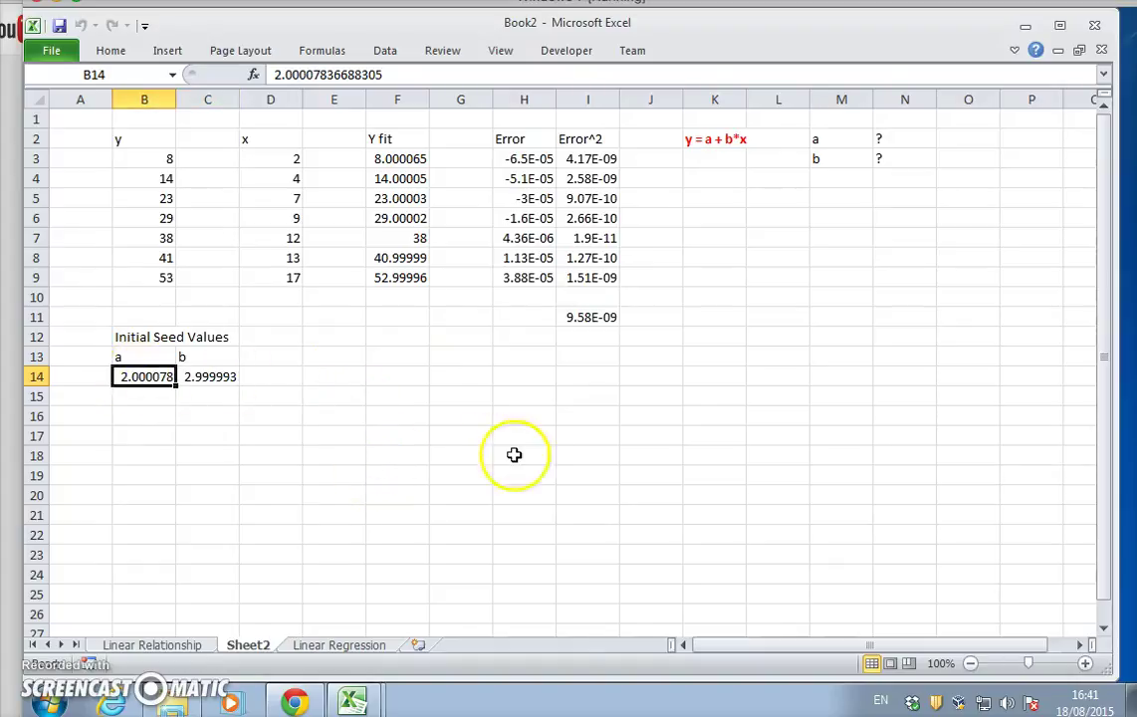
left_click(154, 646)
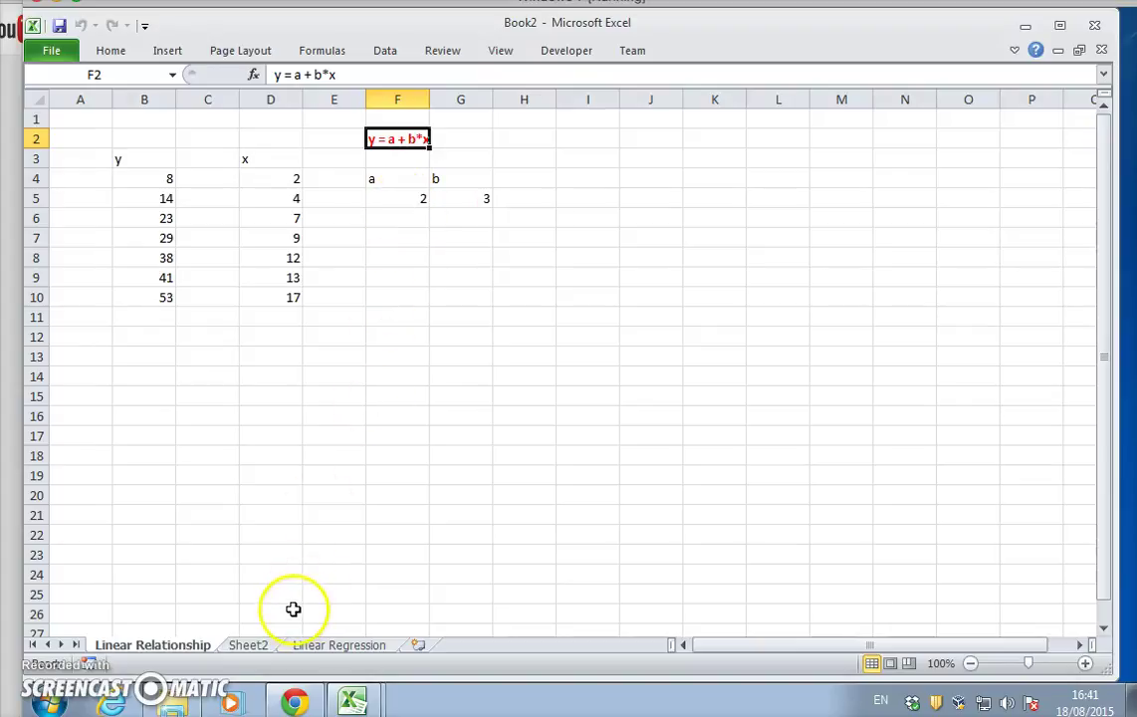
- Return to Sheet2 and rename it Solver
left_click(251, 646)
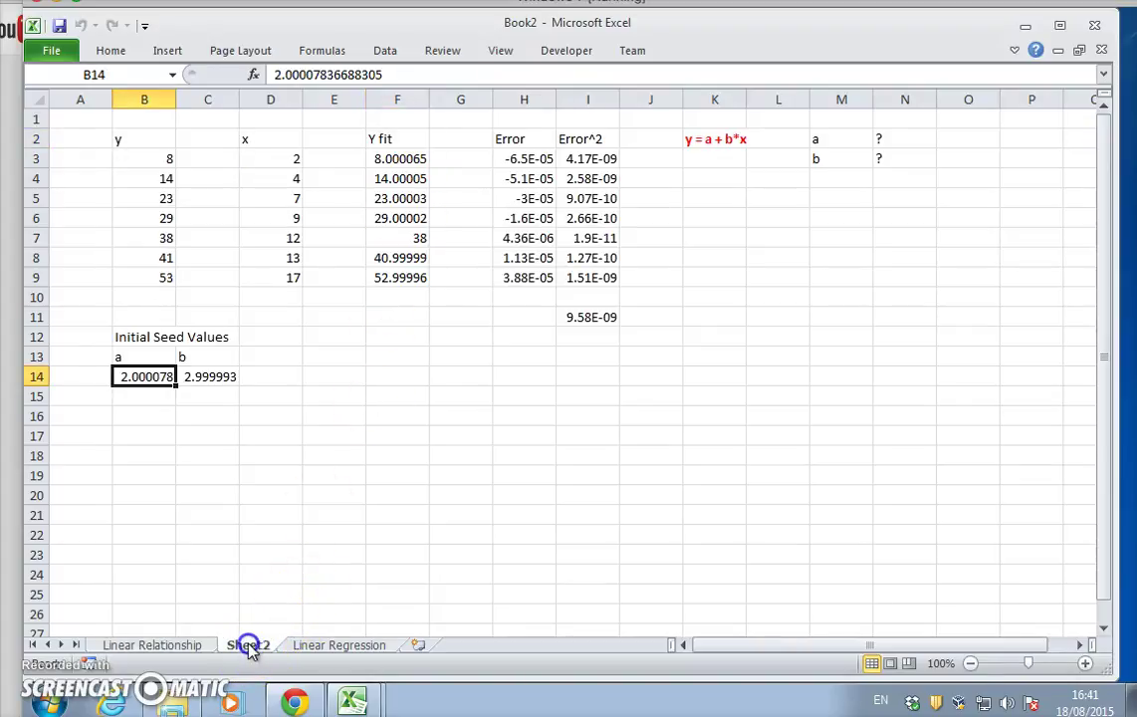
double_click(249, 645)
type("Solver")
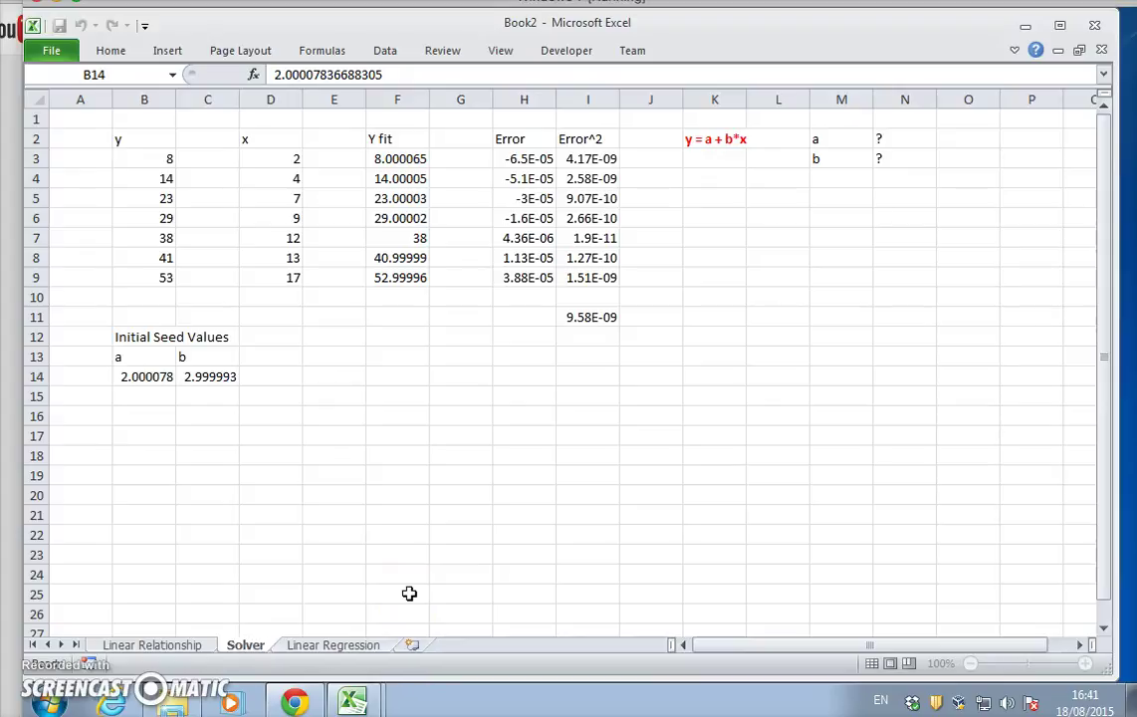
key("Return")
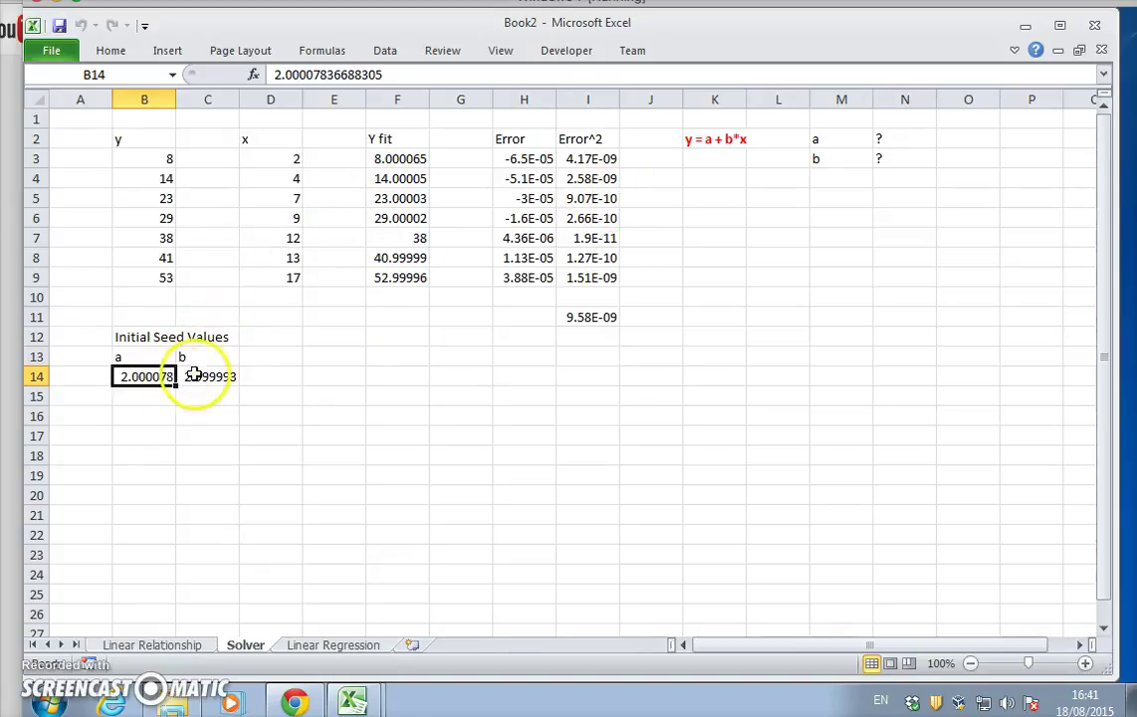
- Reset the seed values for a in B14 and b in C14 to 1
type("1")
key("Tab")
type("1")
key("Return")
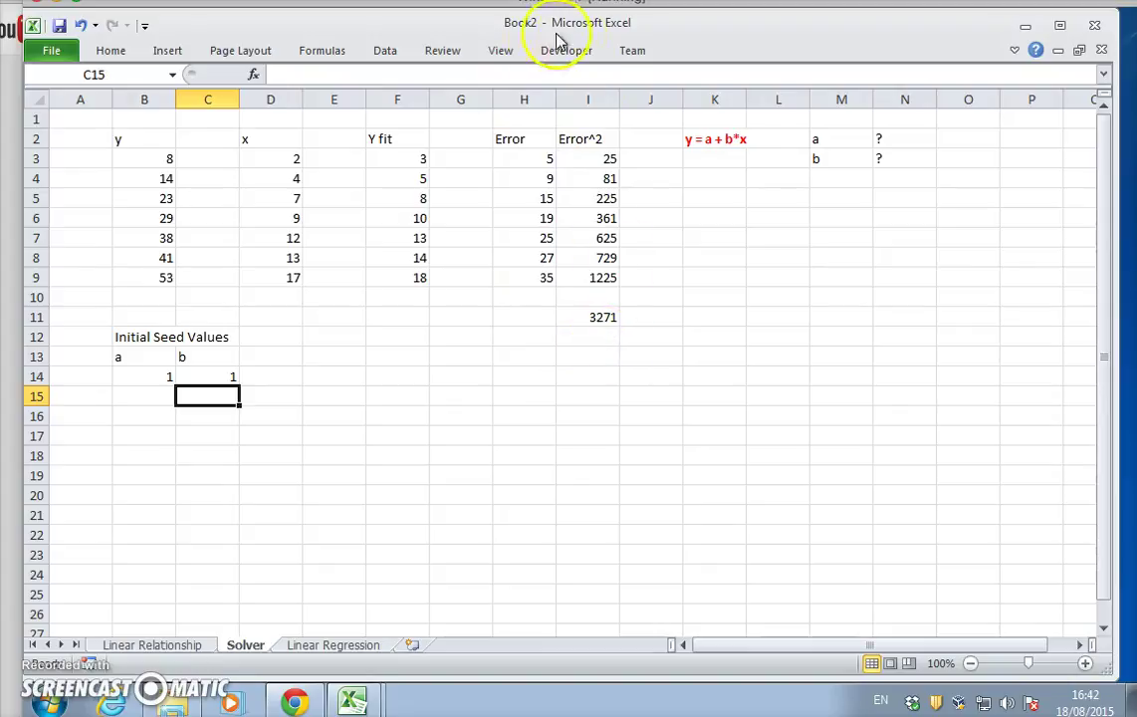
- Set up Solver to bring objective I11 to a value of 0 by changing B14:C14
left_click(382, 51)
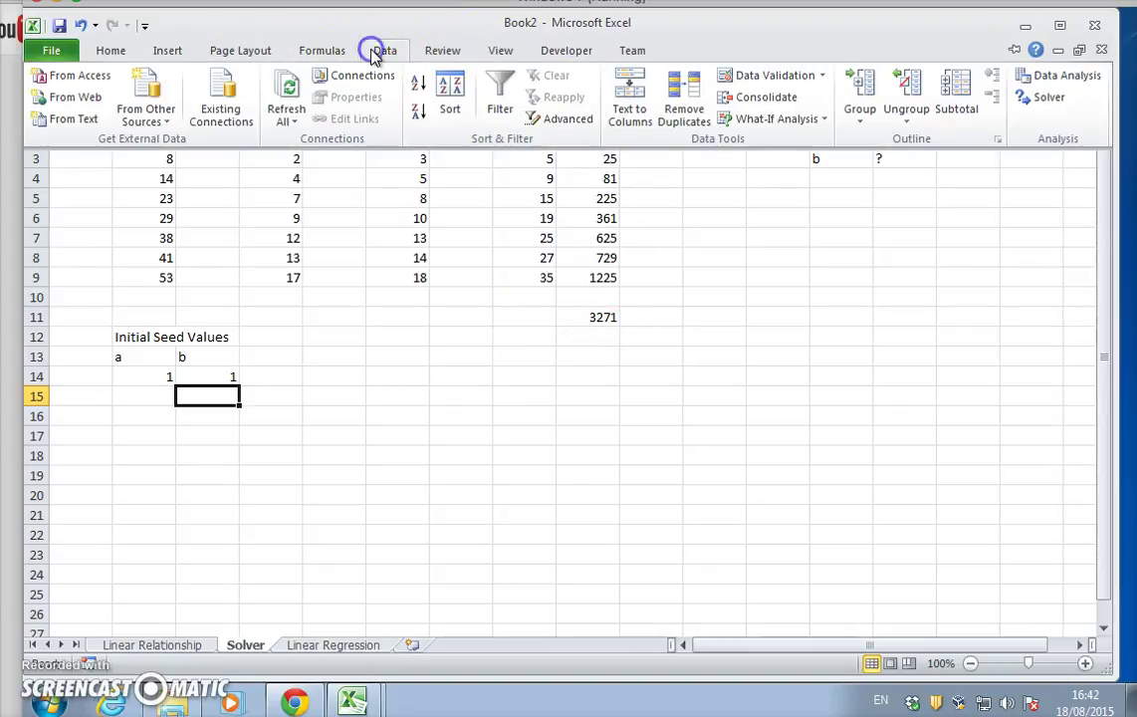
left_click(1023, 103)
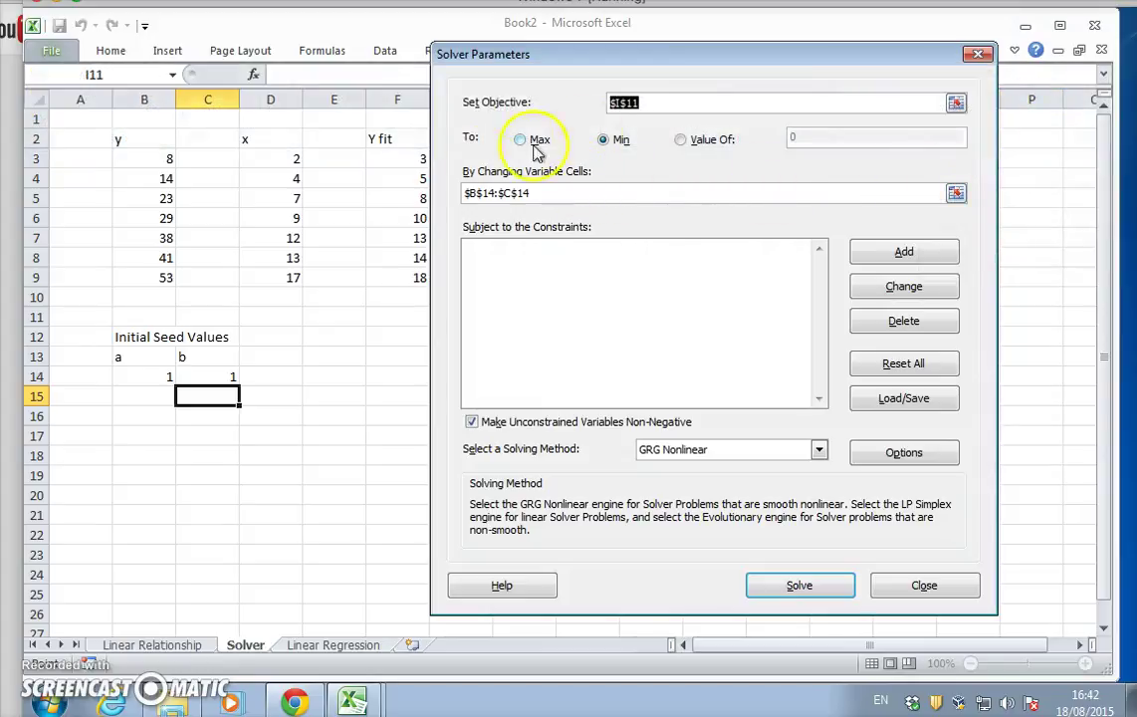
left_click_drag(795, 53, 702, 364)
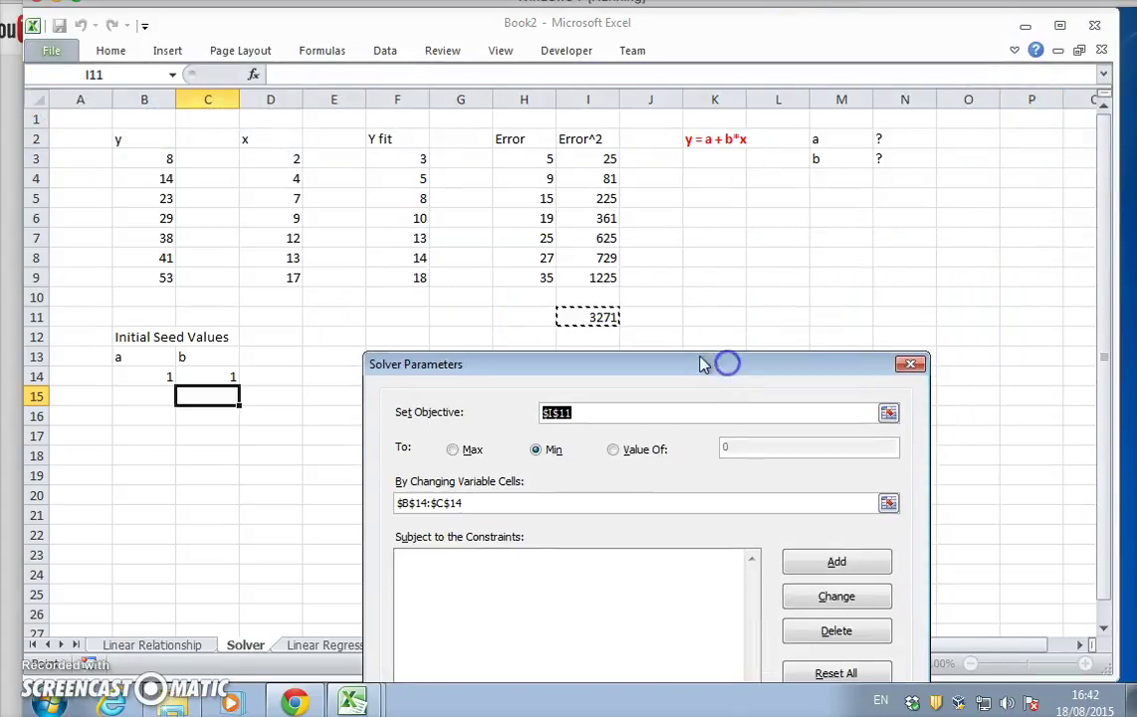
left_click(613, 450)
left_click(522, 499)
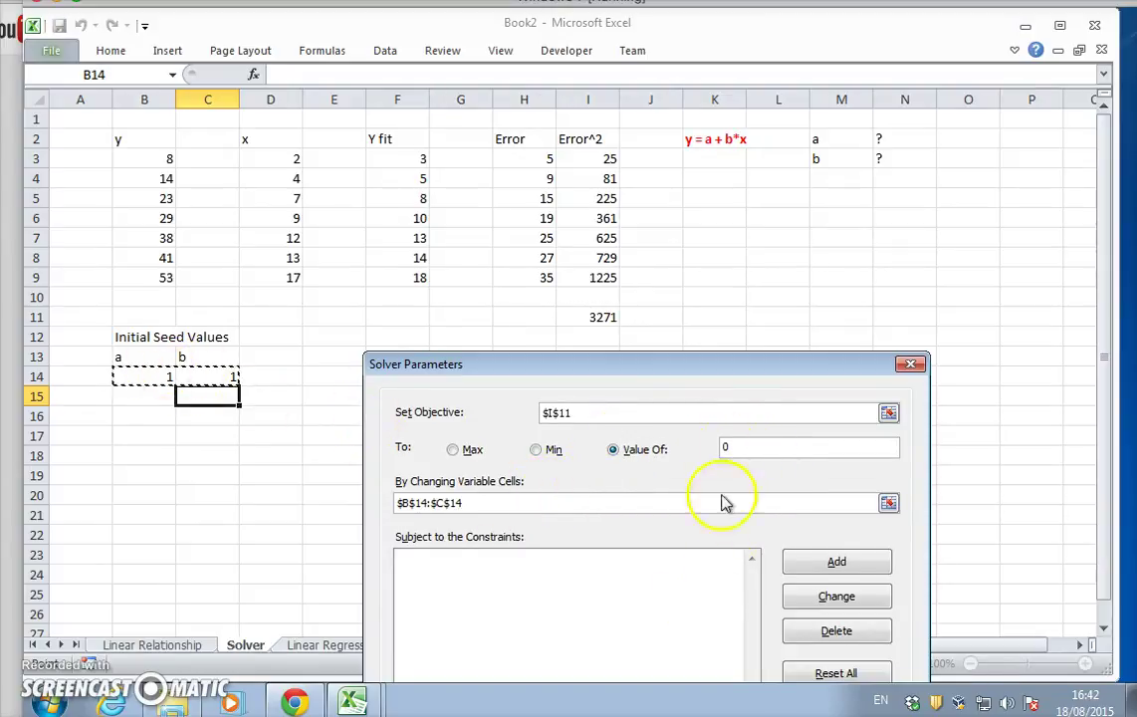
- Solve for the target value, keep the Solver solution, and check a in B14 and the squared-error total in I11
left_click_drag(754, 370, 772, 92)
left_click(752, 615)
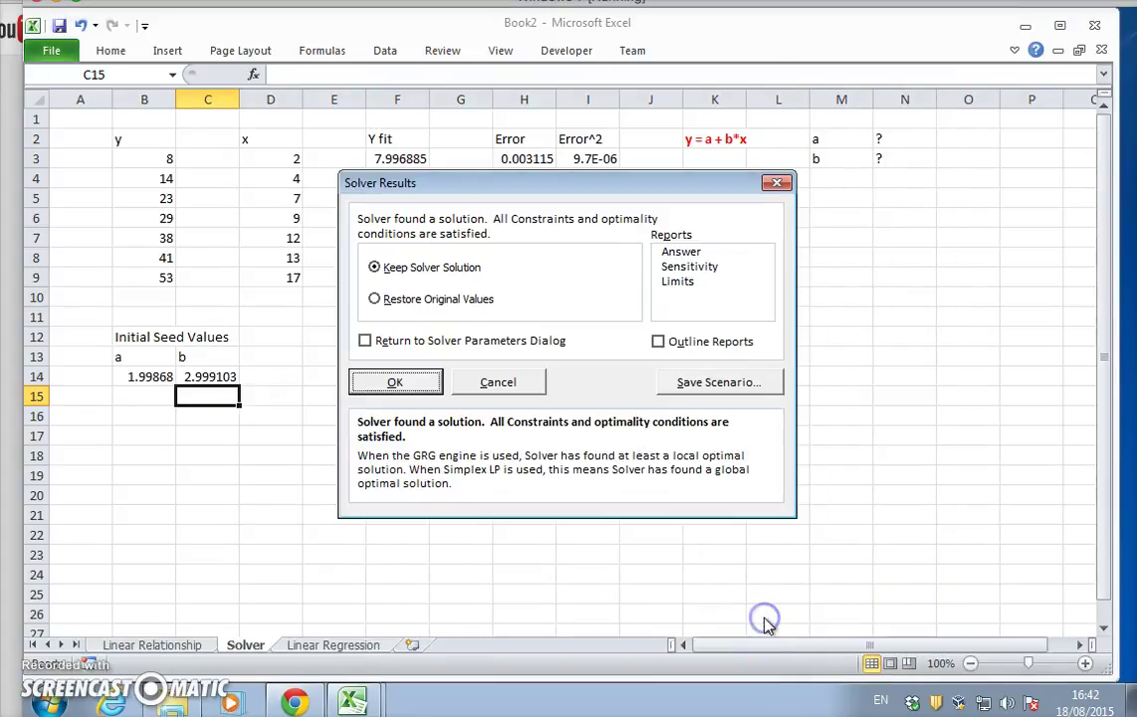
left_click(426, 383)
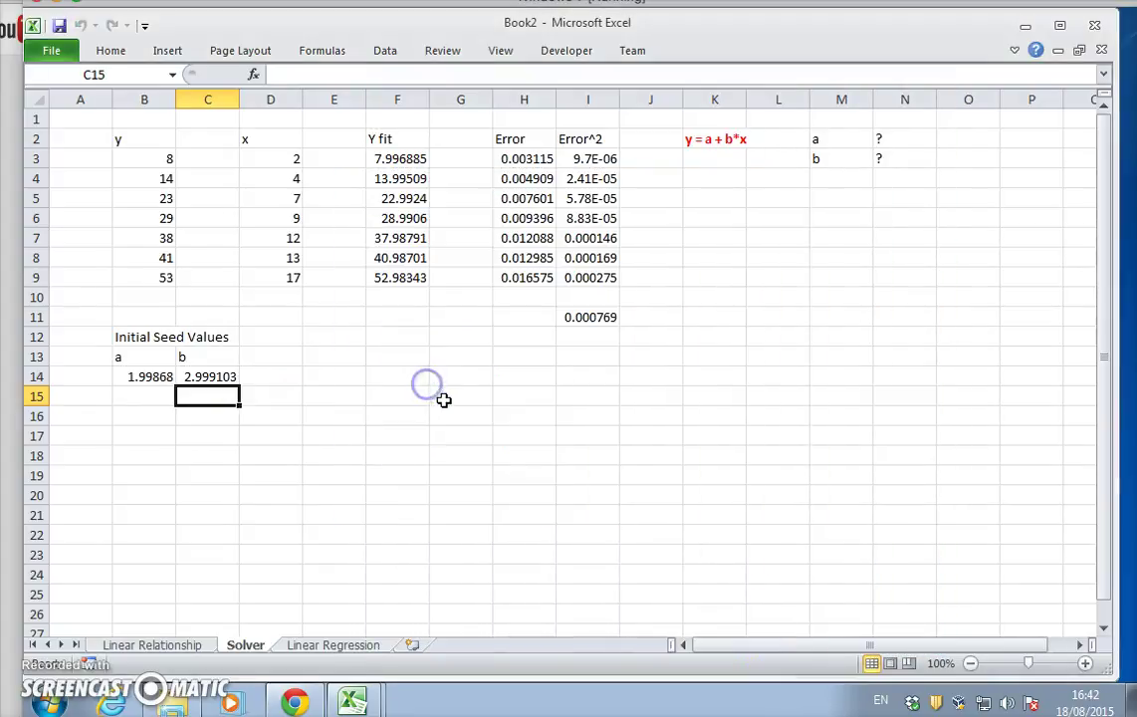
left_click(133, 376)
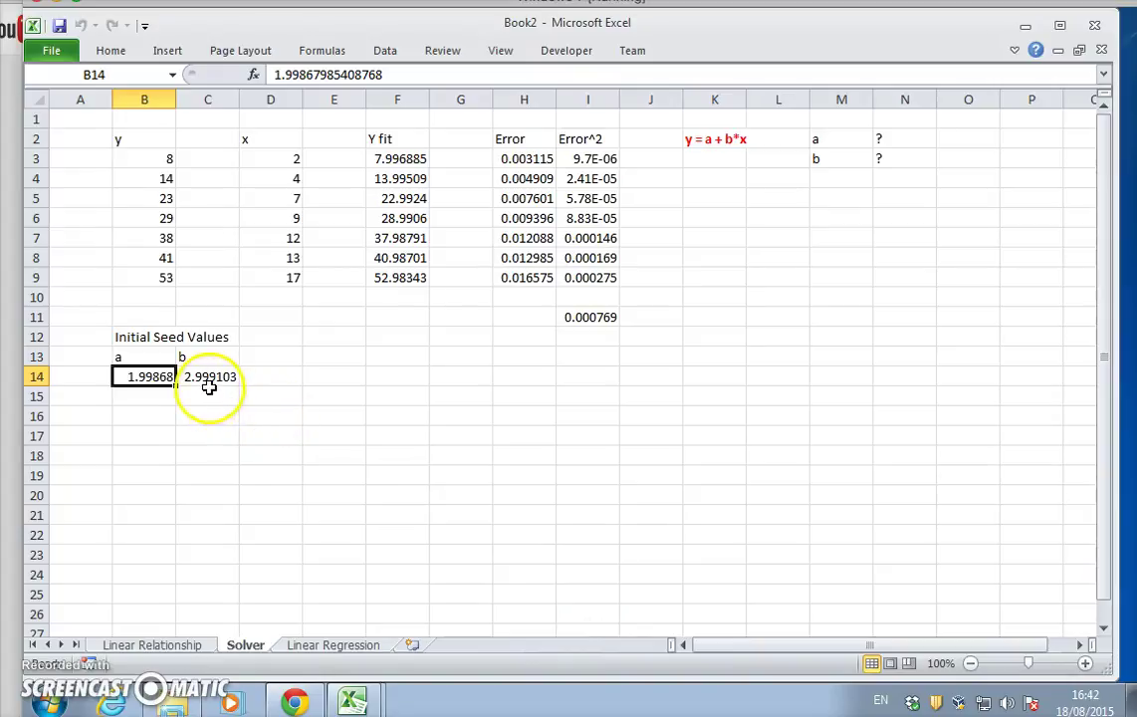
left_click(581, 317)
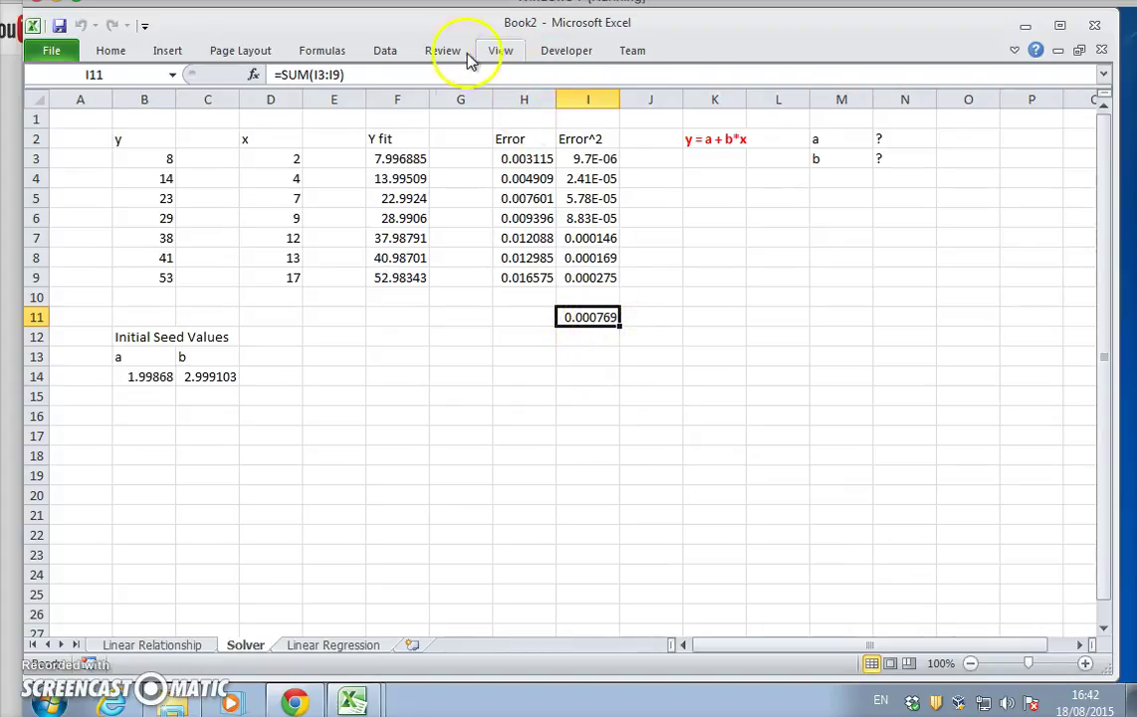
- Run Solver again with the objective I11 switched to Min and keep the Solver solution
left_click(385, 50)
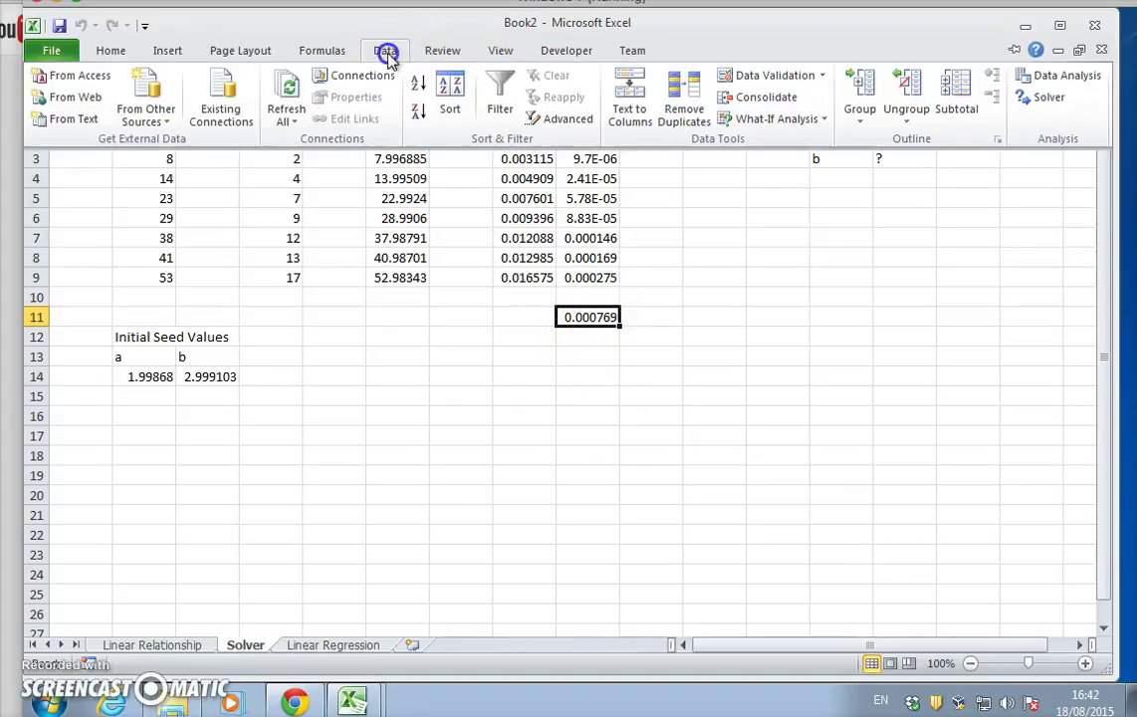
left_click(1041, 97)
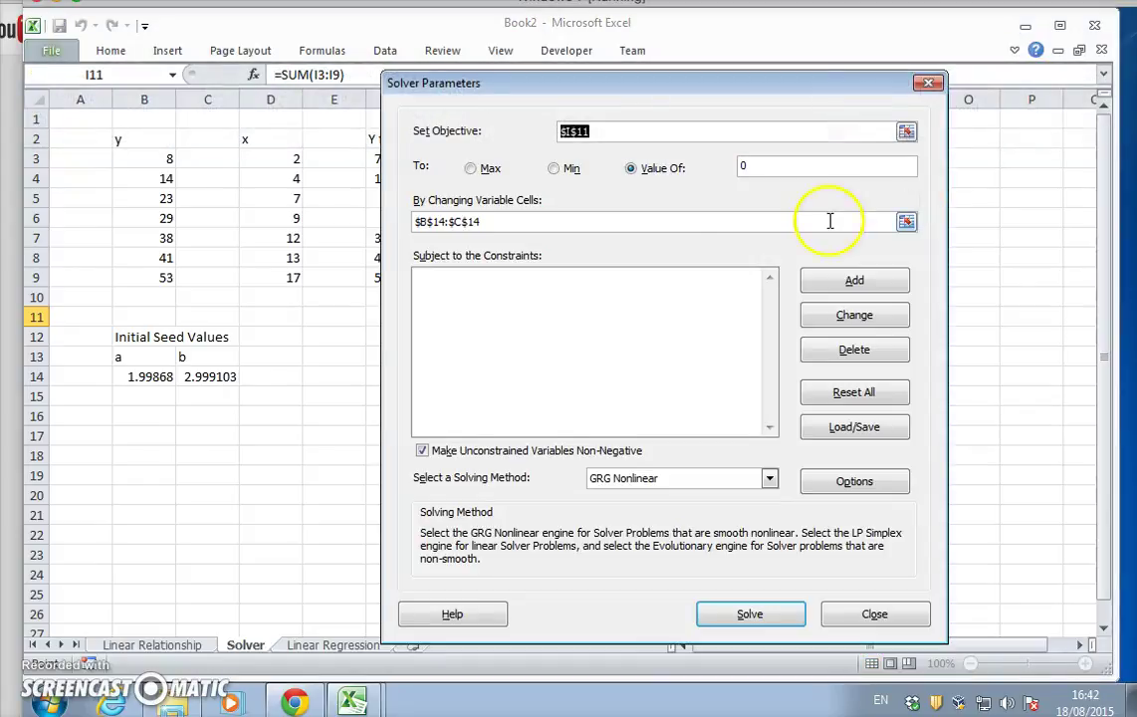
left_click(570, 168)
left_click(751, 612)
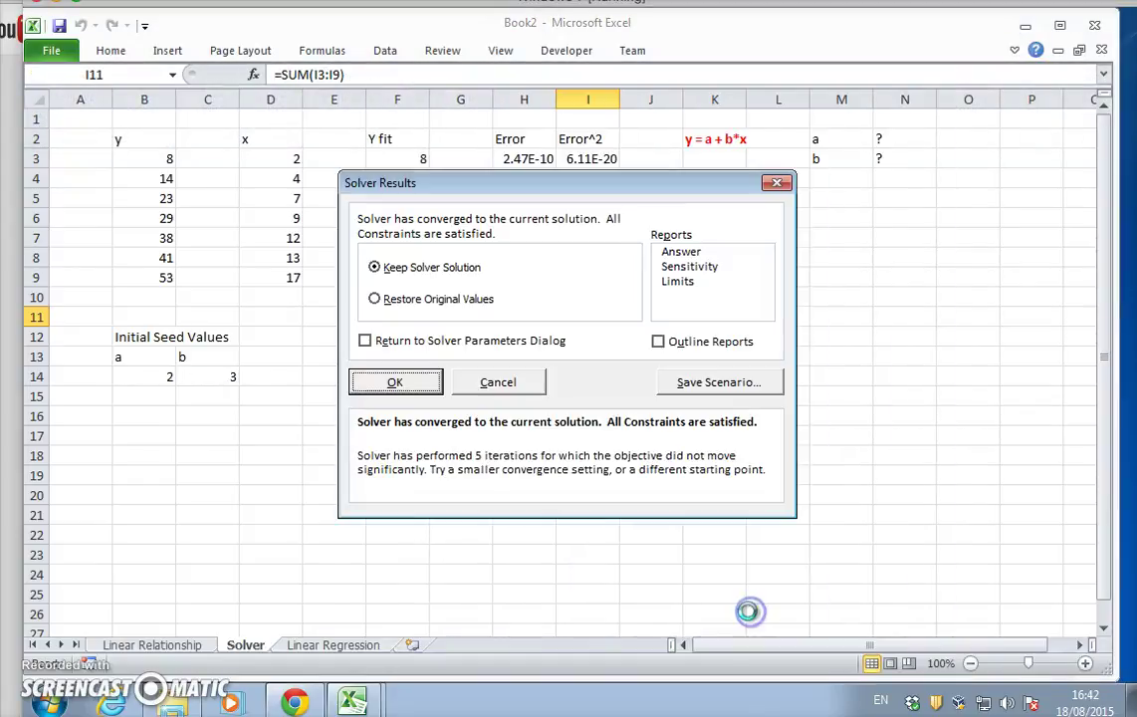
left_click(434, 384)
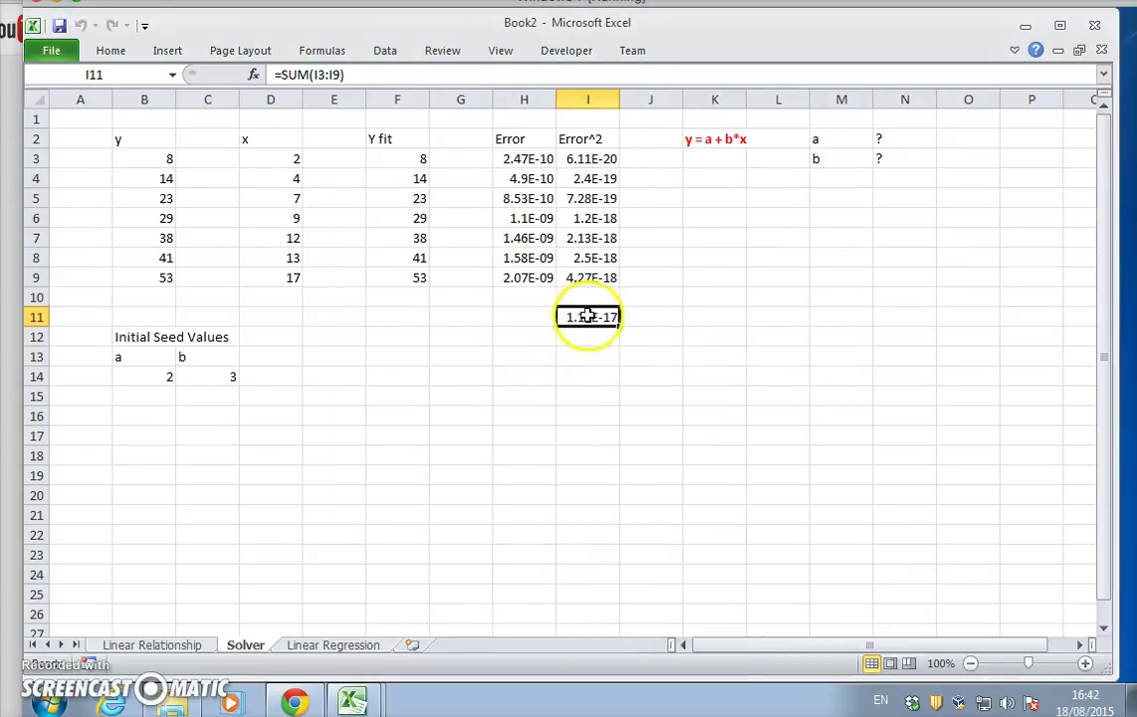
- Check the solved a and b in B14:C14 and copy them to B16:C16
left_click(132, 373)
left_click(209, 376)
left_click(156, 378)
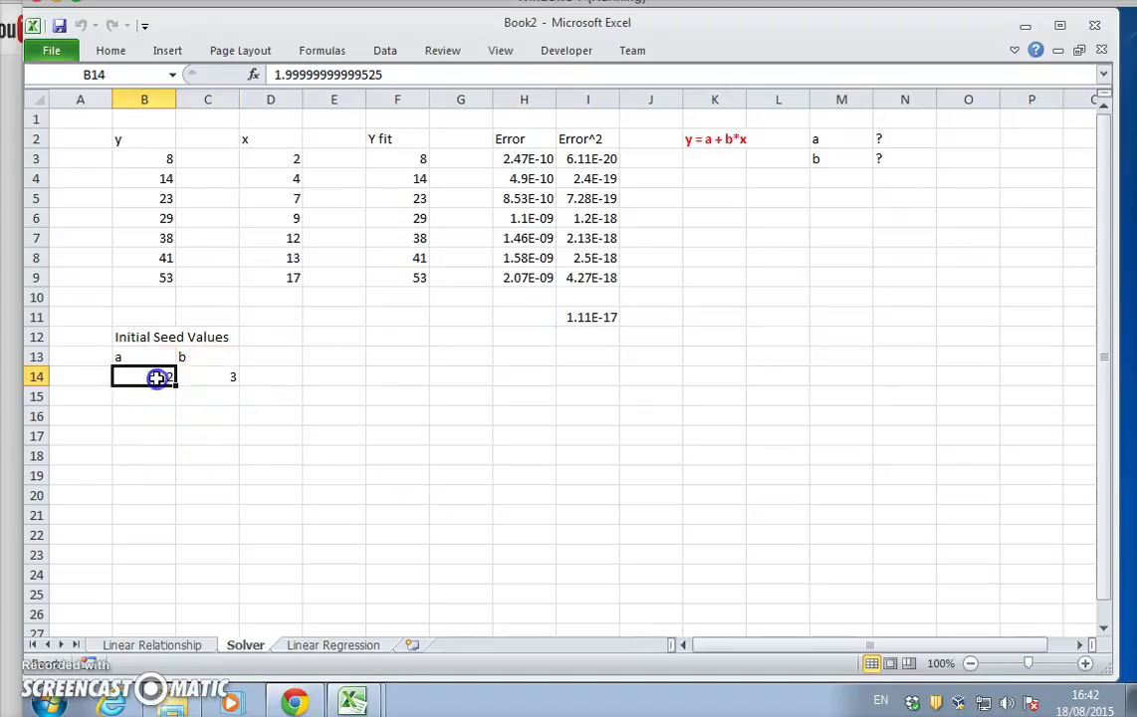
left_click_drag(156, 377, 209, 377)
left_click(110, 50)
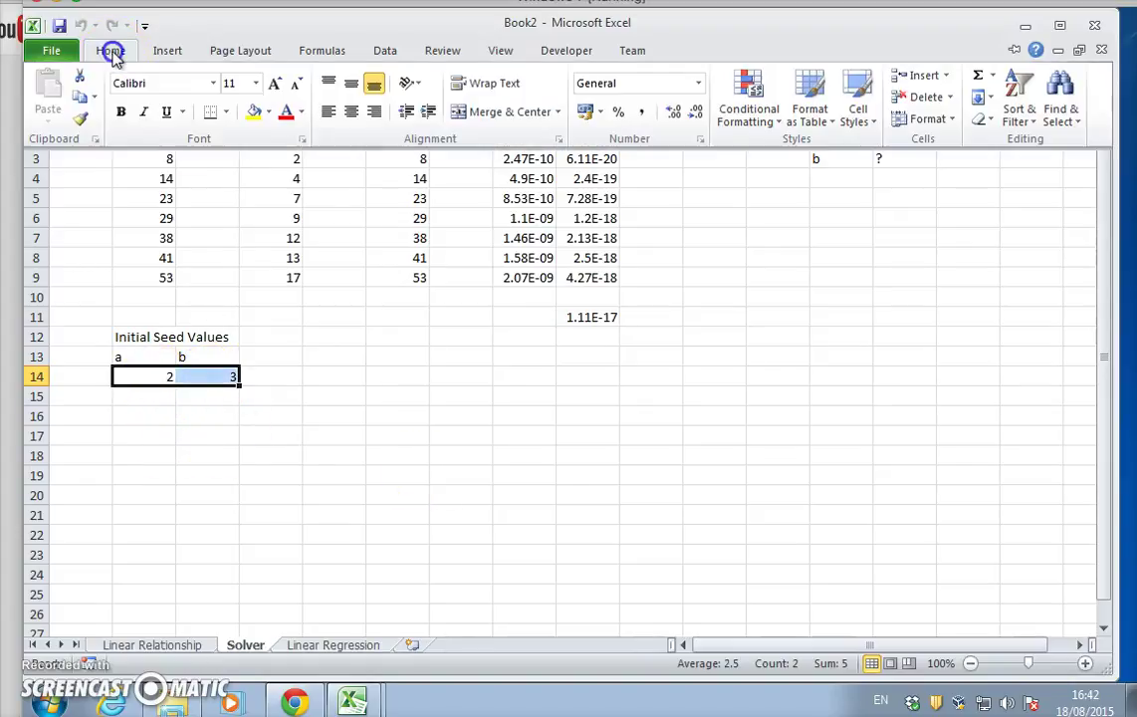
left_click(85, 96)
left_click(152, 418)
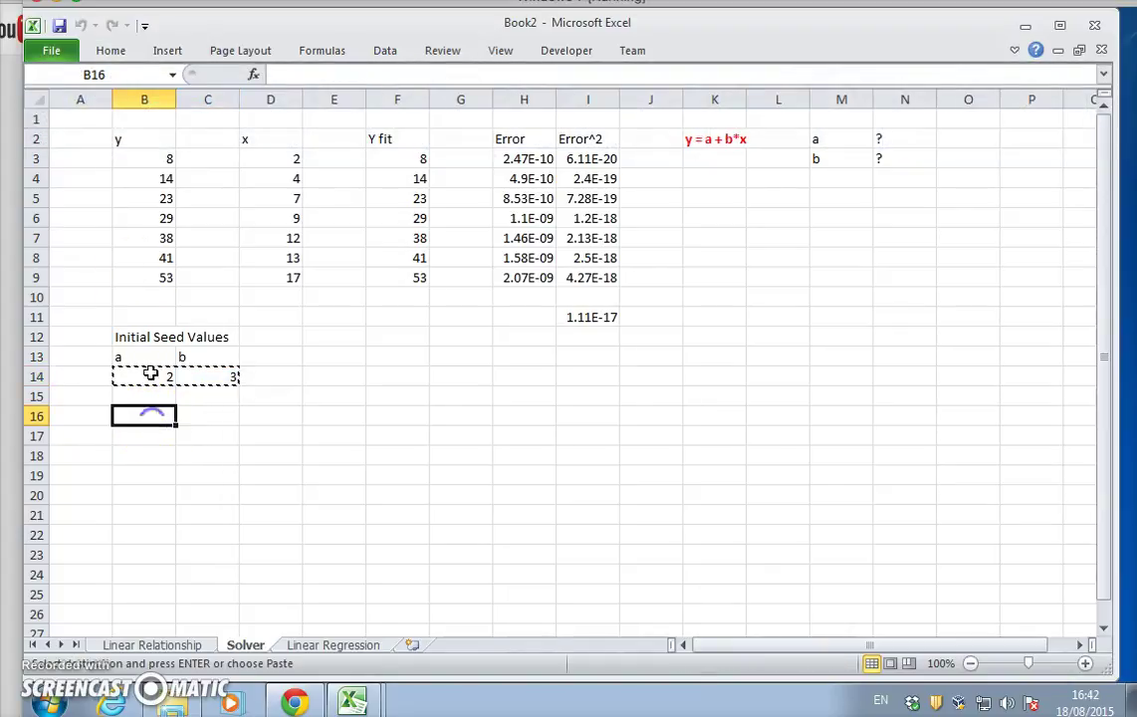
left_click(111, 49)
left_click(46, 86)
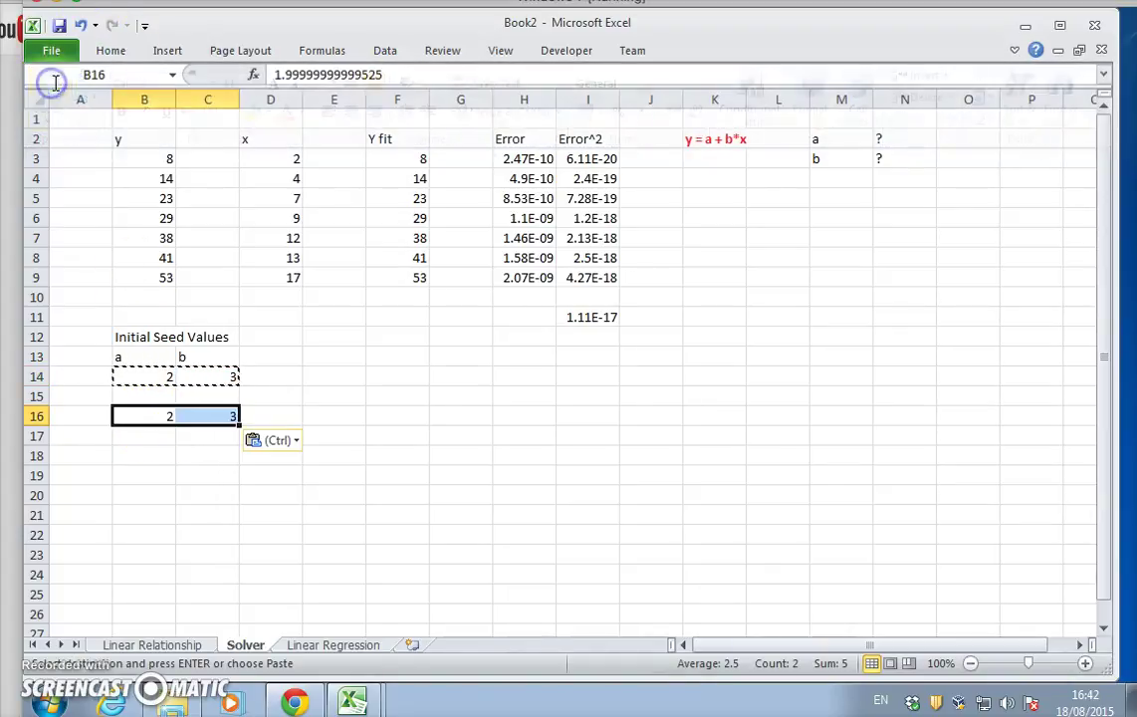
- Paste the copied a and b into B16:C16 again as Values only with Paste Special
left_click(159, 412)
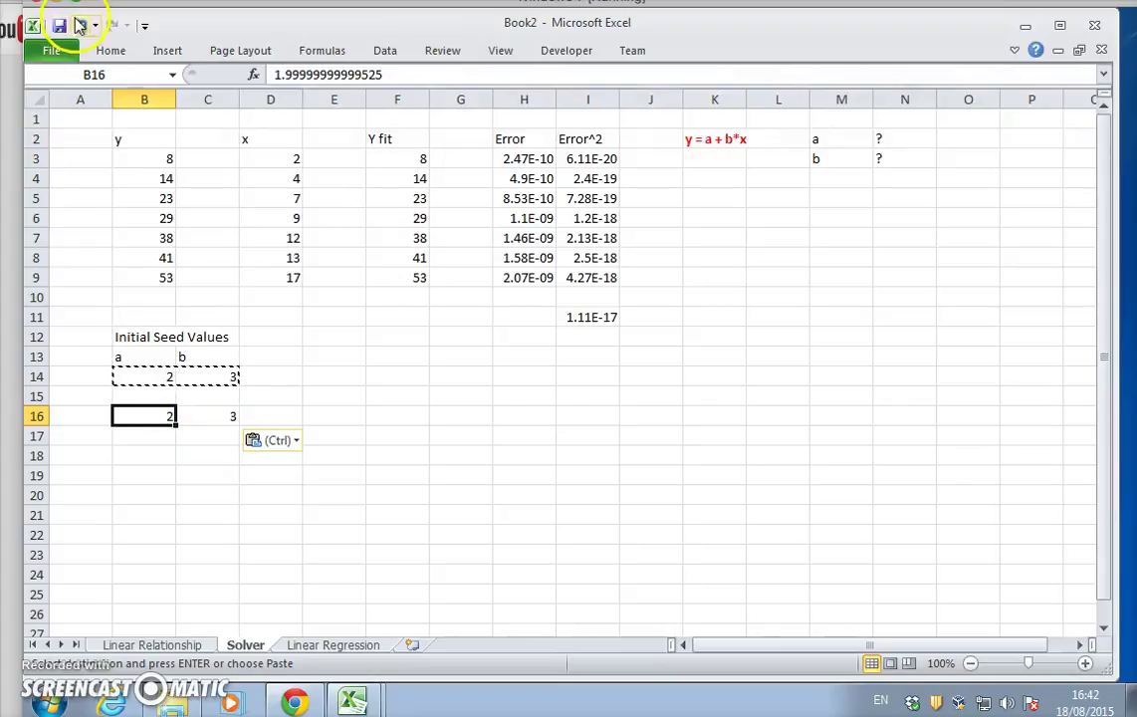
left_click(113, 52)
left_click(47, 114)
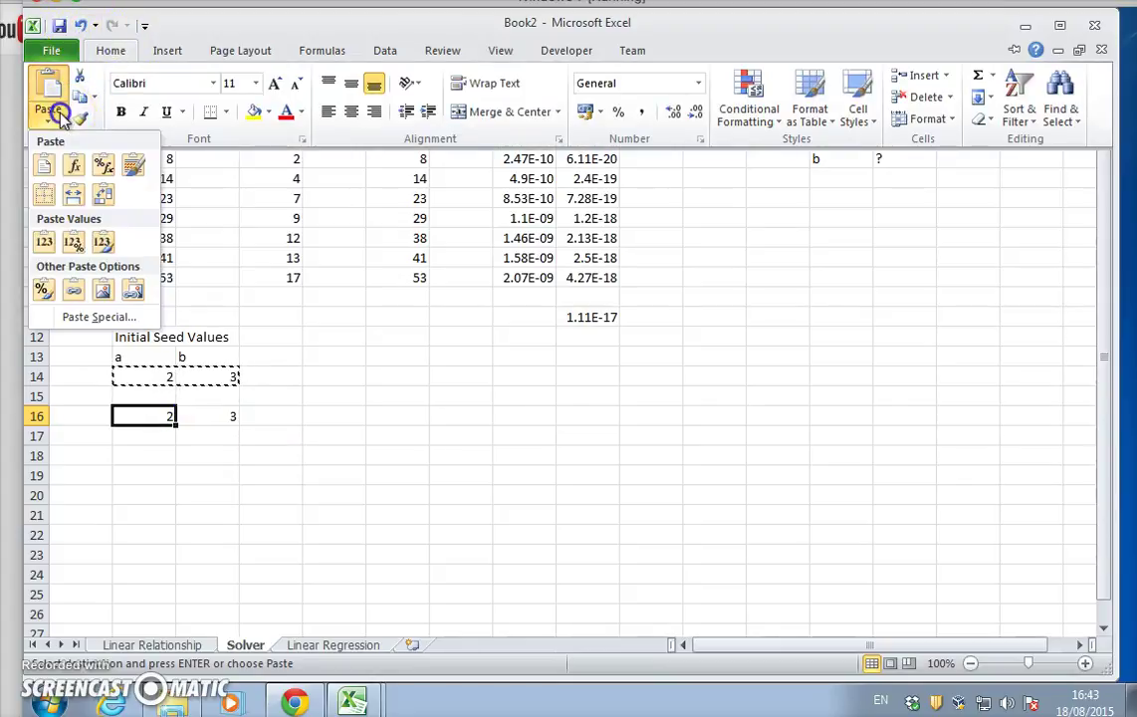
left_click(93, 318)
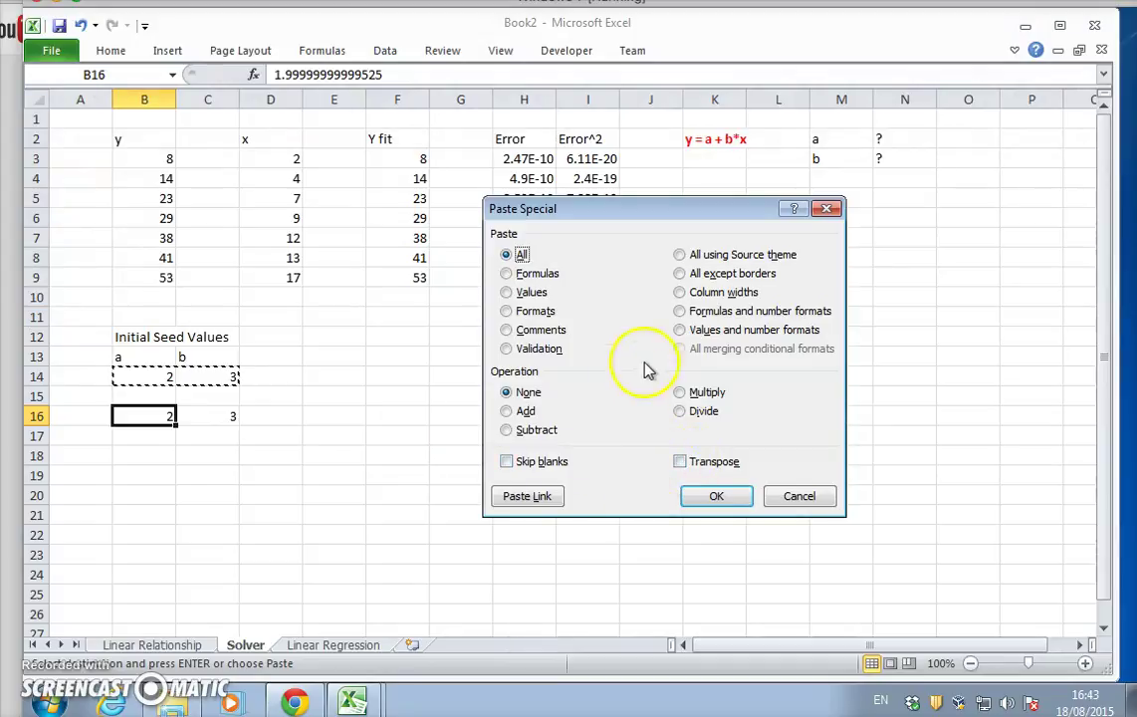
left_click(522, 293)
left_click(715, 496)
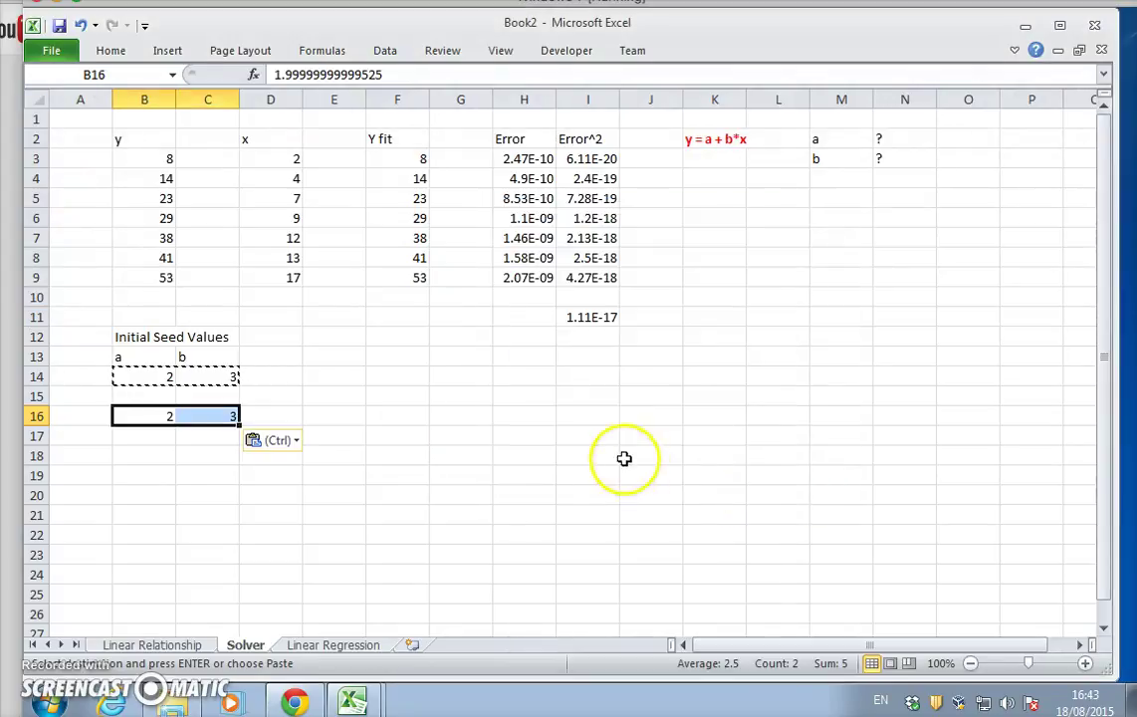
- Increase the displayed precision of the a and b copies in B16:C16 to 11 decimal places
left_click(1014, 50)
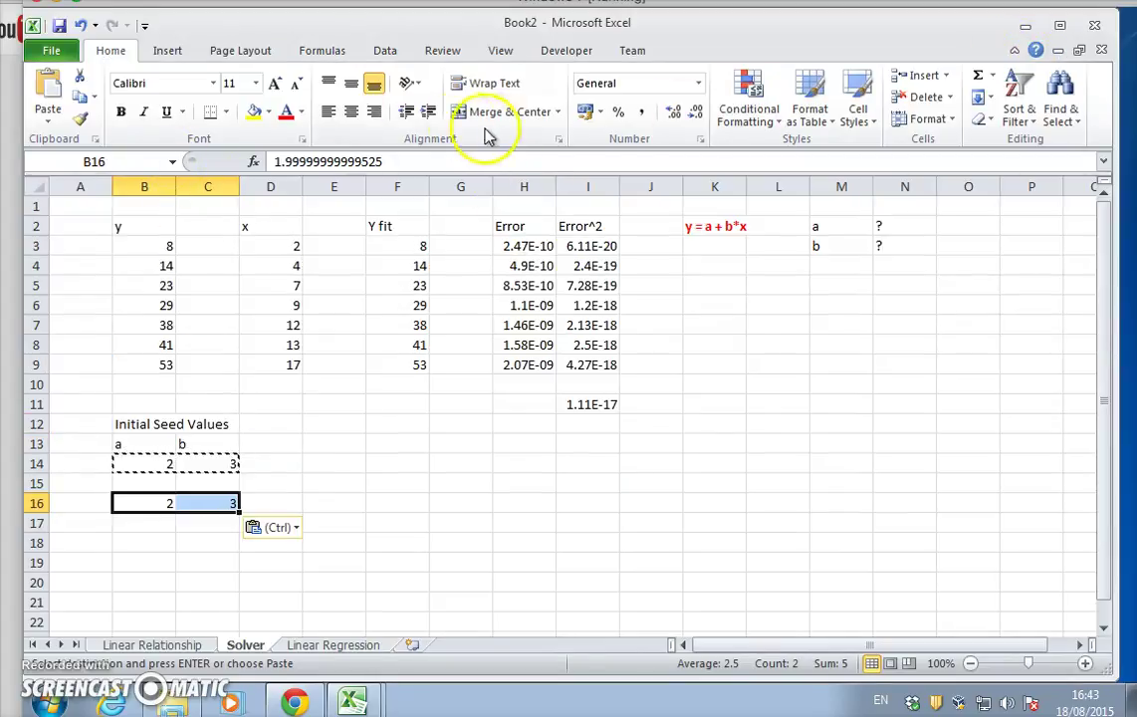
left_click(676, 114)
left_click(676, 114)
left_click(675, 114)
left_click(676, 114)
left_click(676, 114)
left_click(676, 114)
left_click(676, 115)
left_click(676, 115)
left_click(676, 114)
left_click(676, 115)
left_click(676, 114)
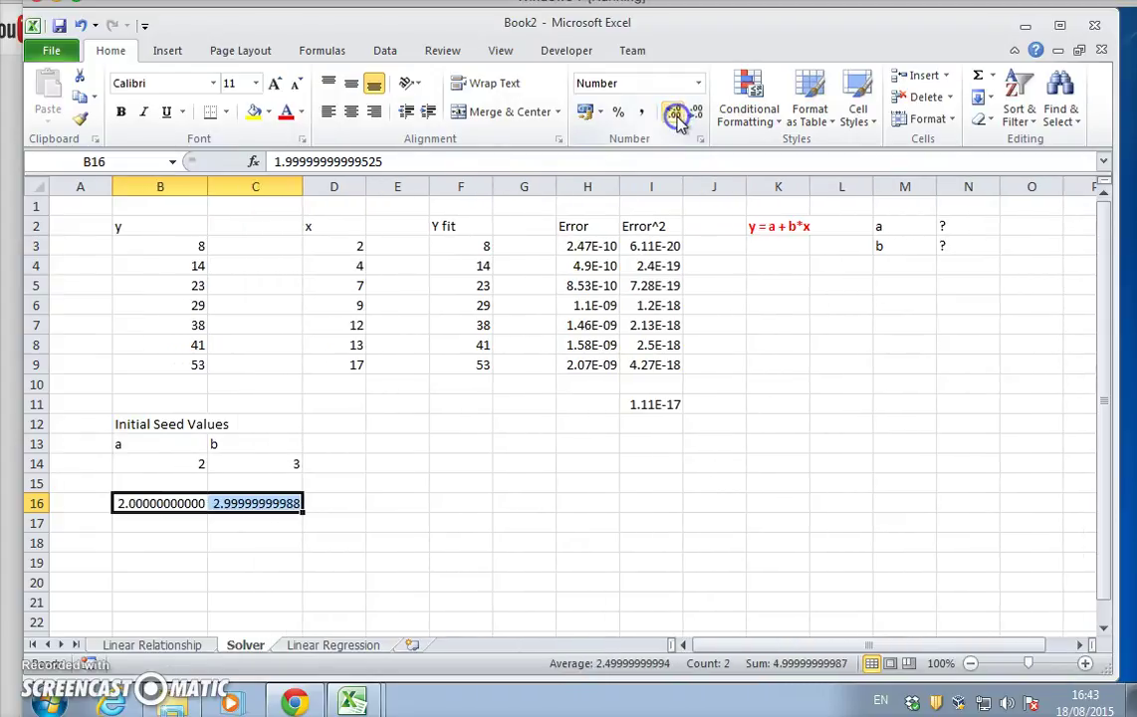